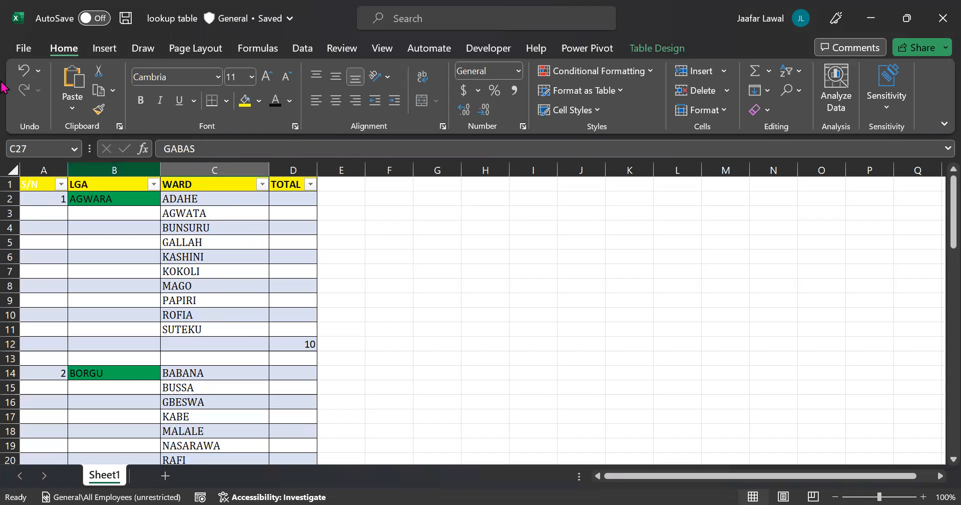
# Review how the LGA names and their wards are laid out in the lookup table.
pyautogui.click(115, 201)
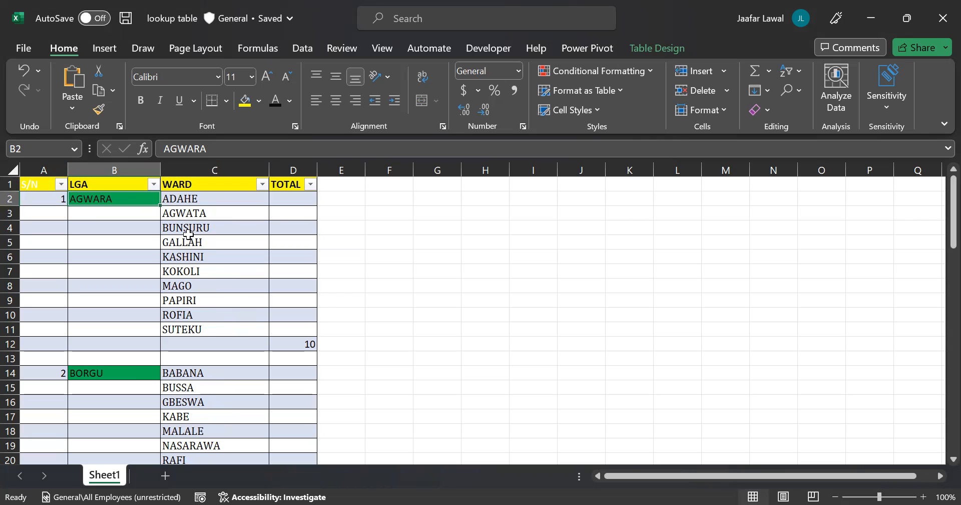
pyautogui.scroll(-4, 206, 326)
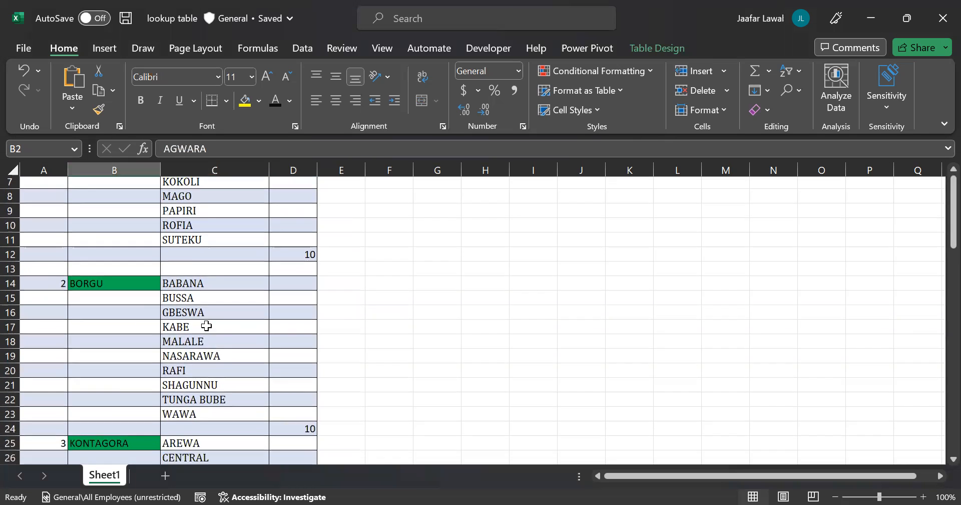
pyautogui.scroll(-3, 206, 326)
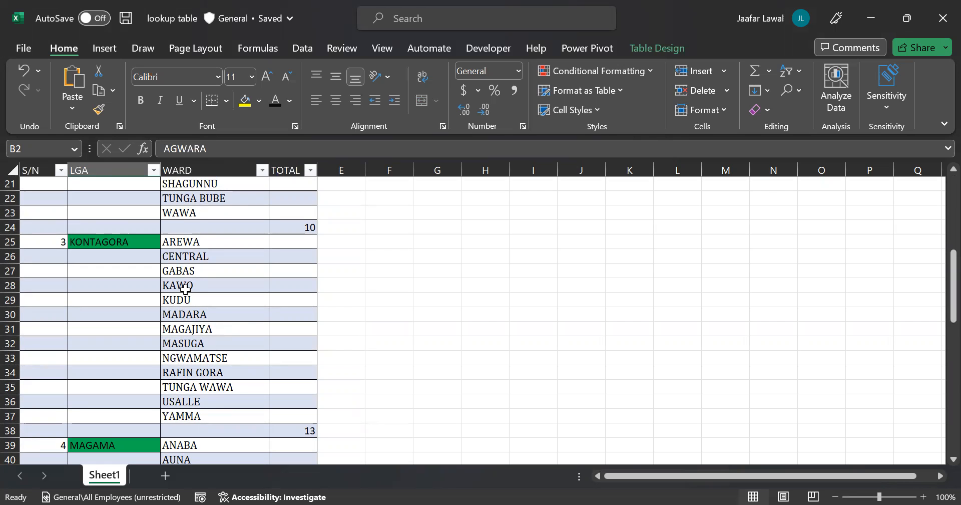
pyautogui.scroll(3, 186, 289)
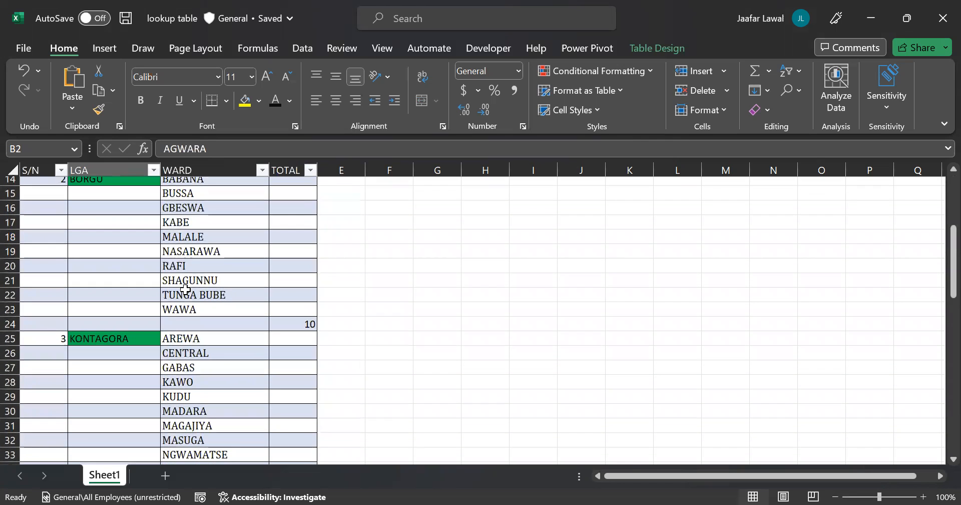
pyautogui.scroll(4, 185, 289)
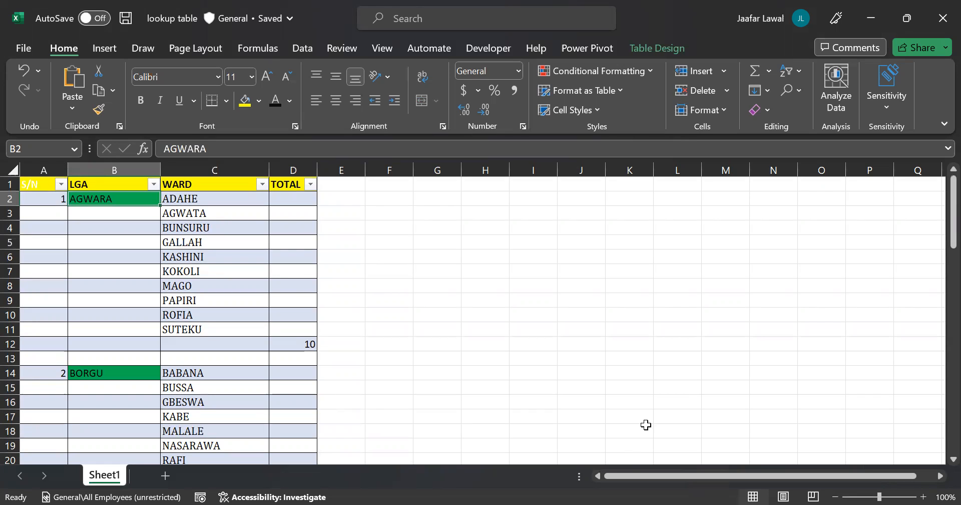
pyautogui.click(629, 372)
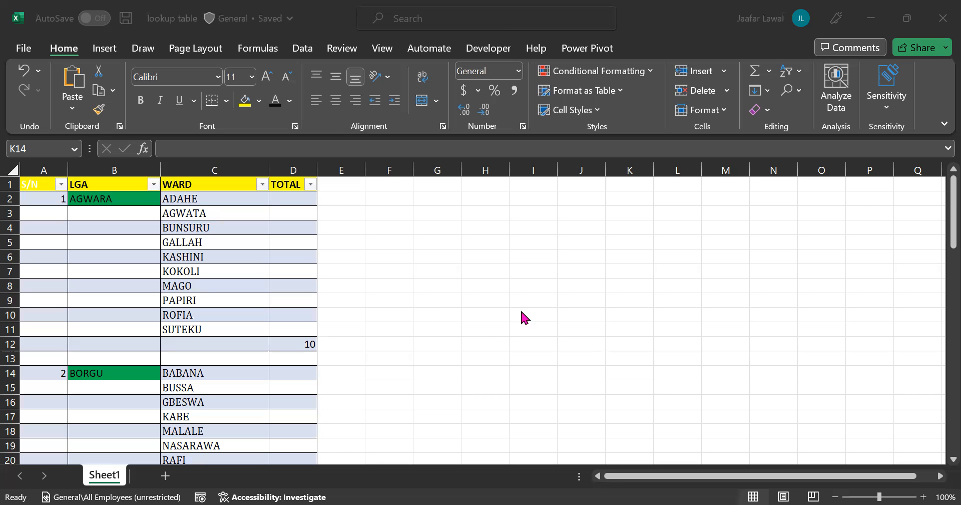
pyautogui.click(463, 343)
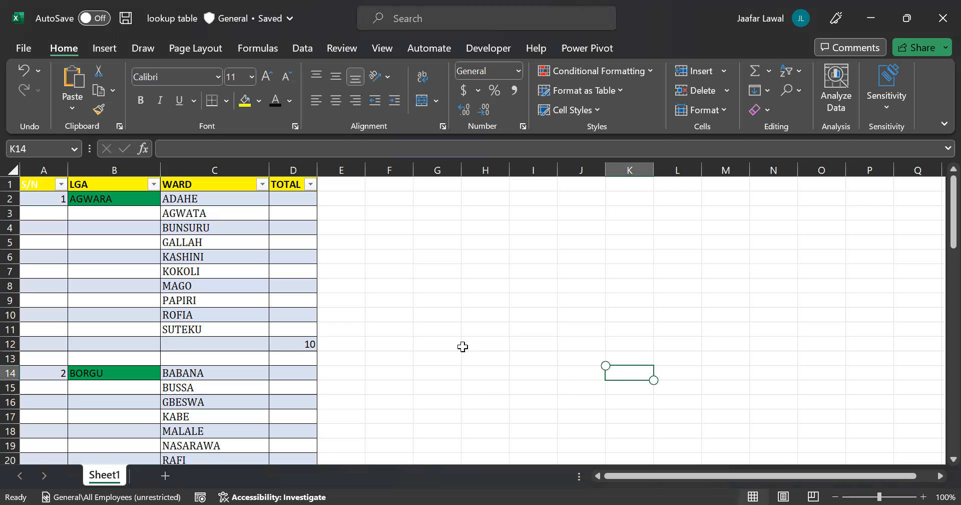
pyautogui.hotkey('alt', 'F11')
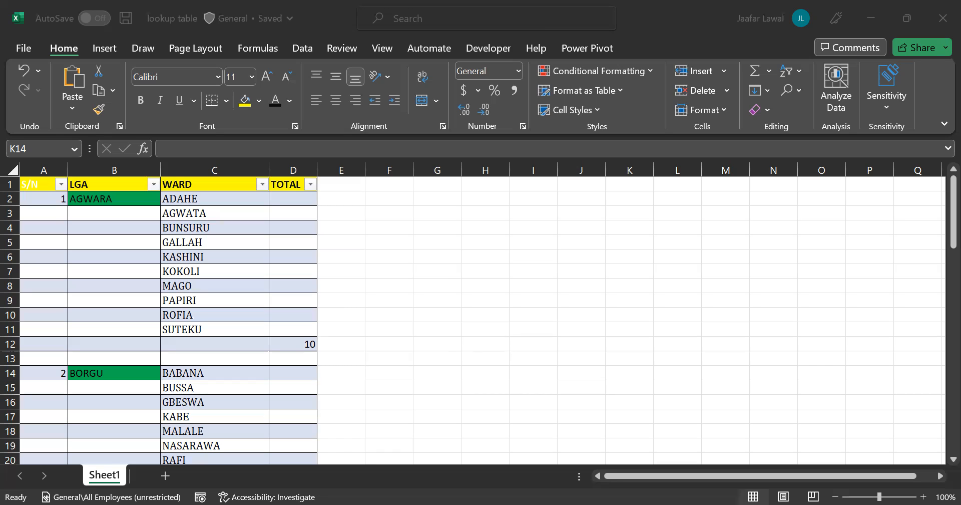
pyautogui.click(326, 387)
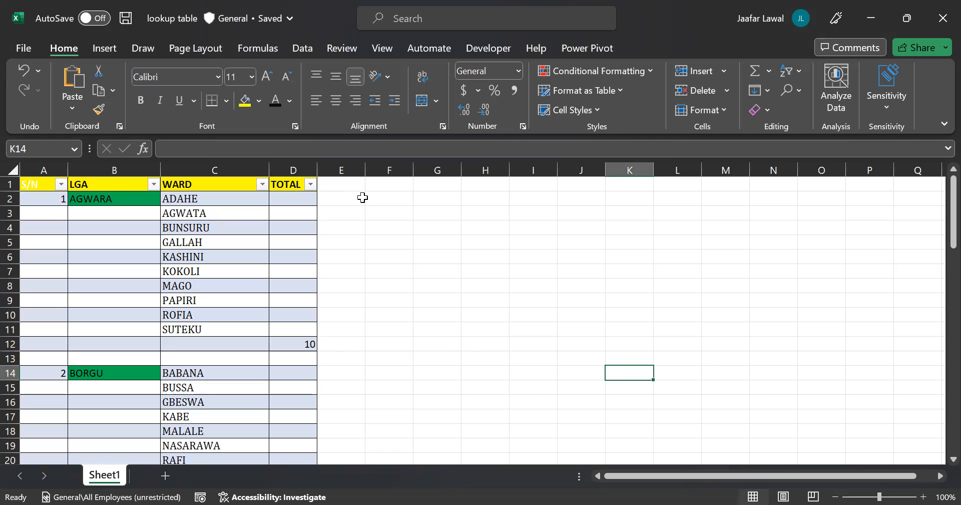
pyautogui.click(500, 271)
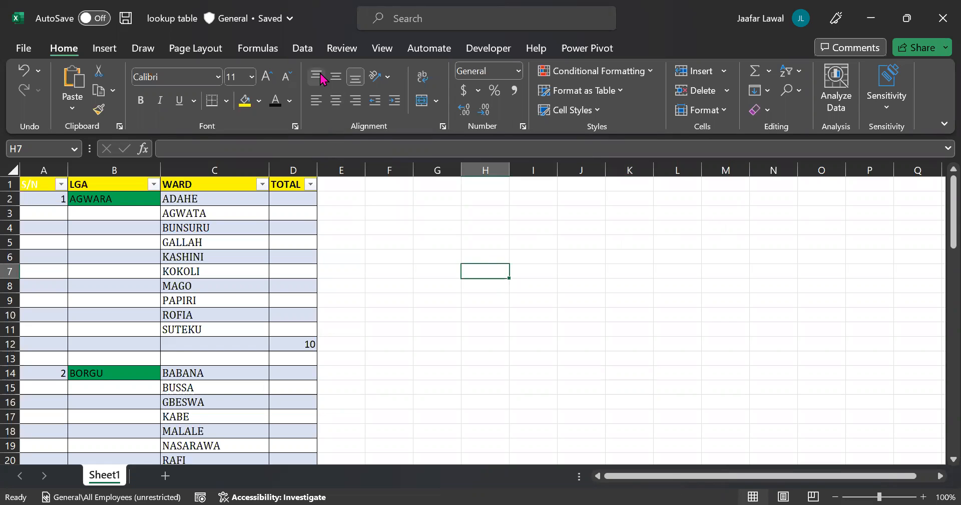
pyautogui.click(306, 48)
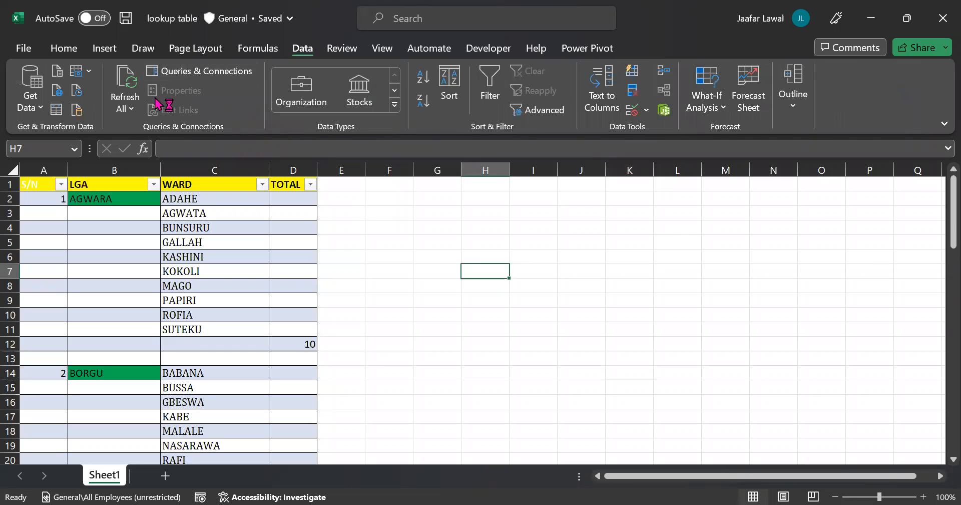
pyautogui.click(47, 107)
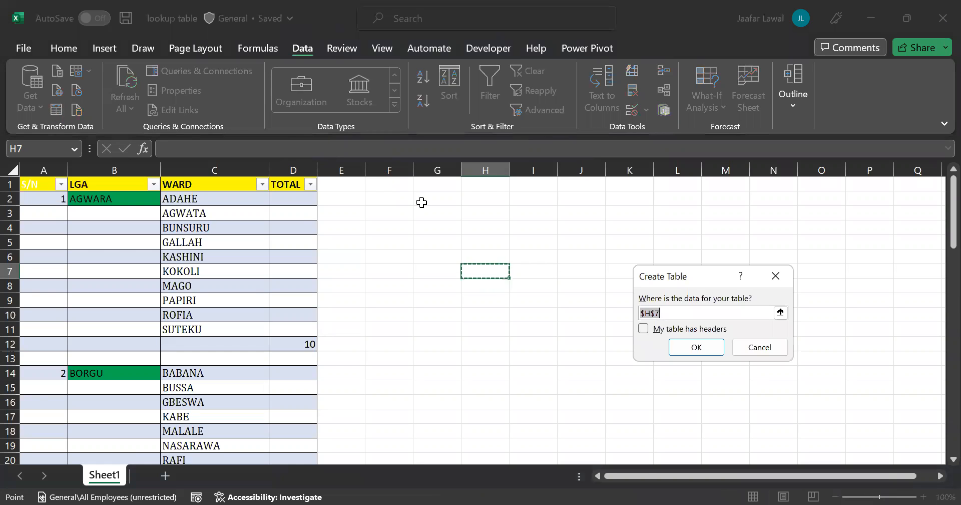
pyautogui.click(768, 345)
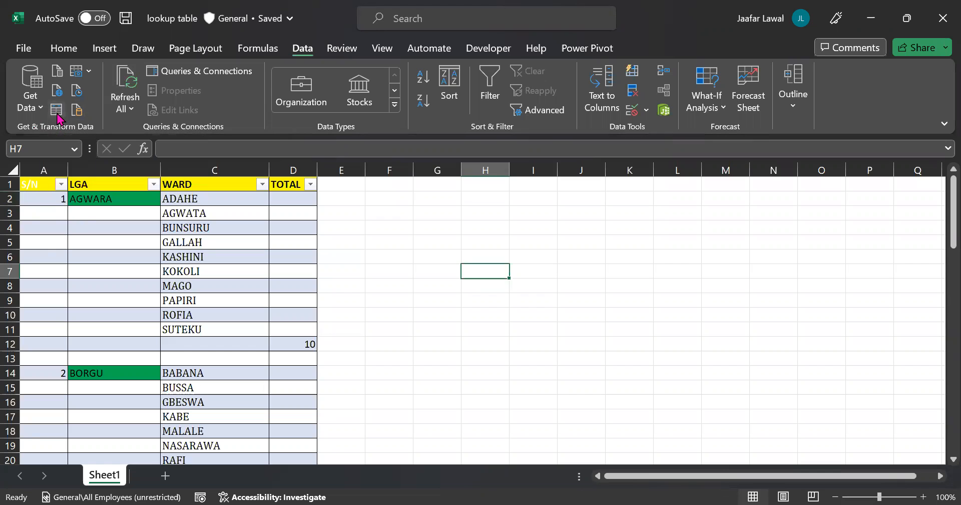
# Load the LGA and ward table into Power Query Editor and look through all its rows.
pyautogui.click(83, 216)
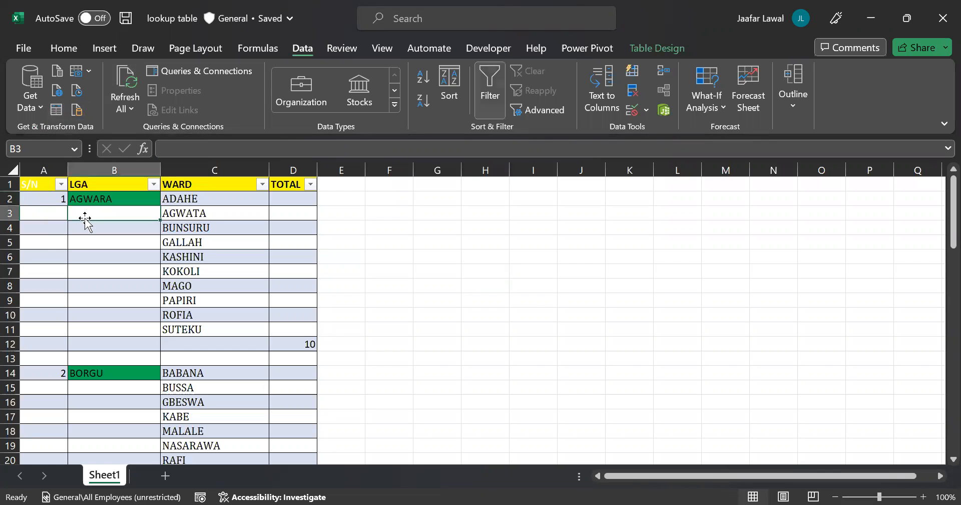
pyautogui.click(56, 114)
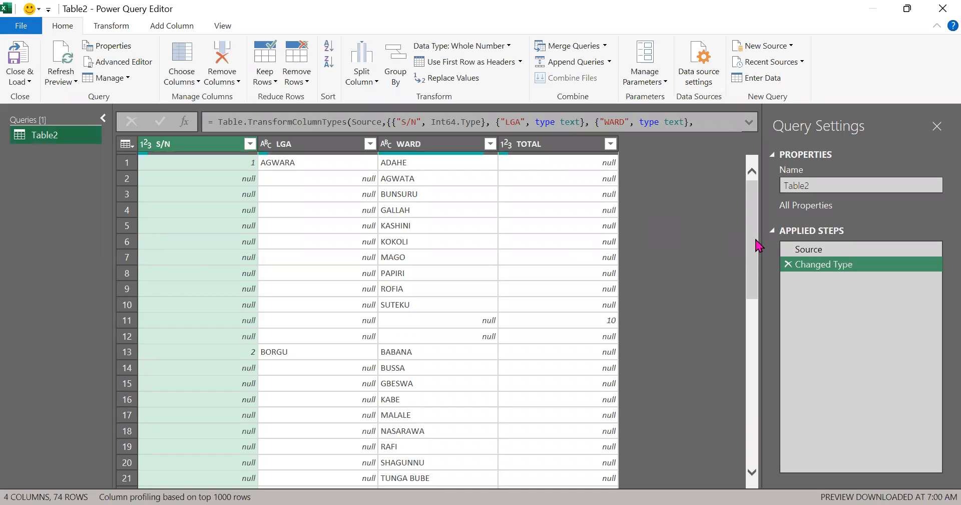
pyautogui.moveTo(757, 245); pyautogui.dragTo(746, 487)
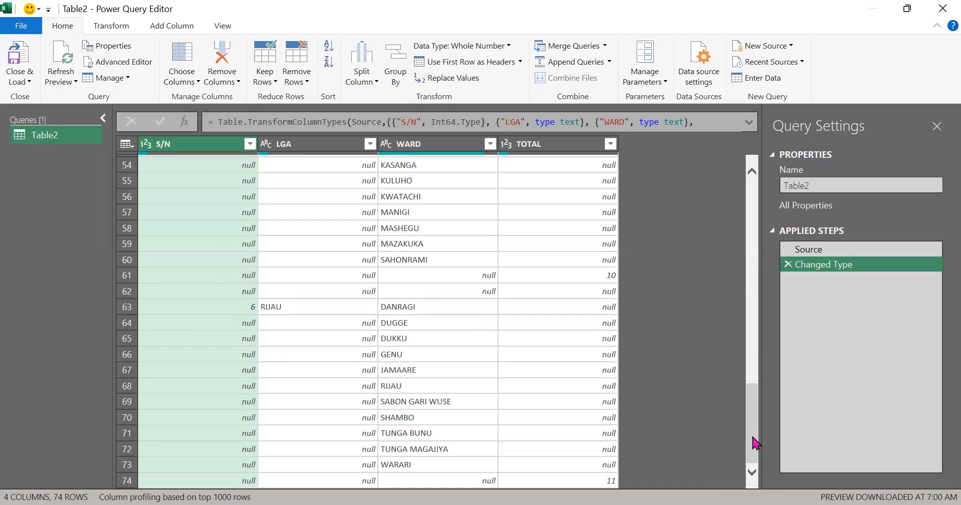
pyautogui.moveTo(754, 443); pyautogui.dragTo(763, 165)
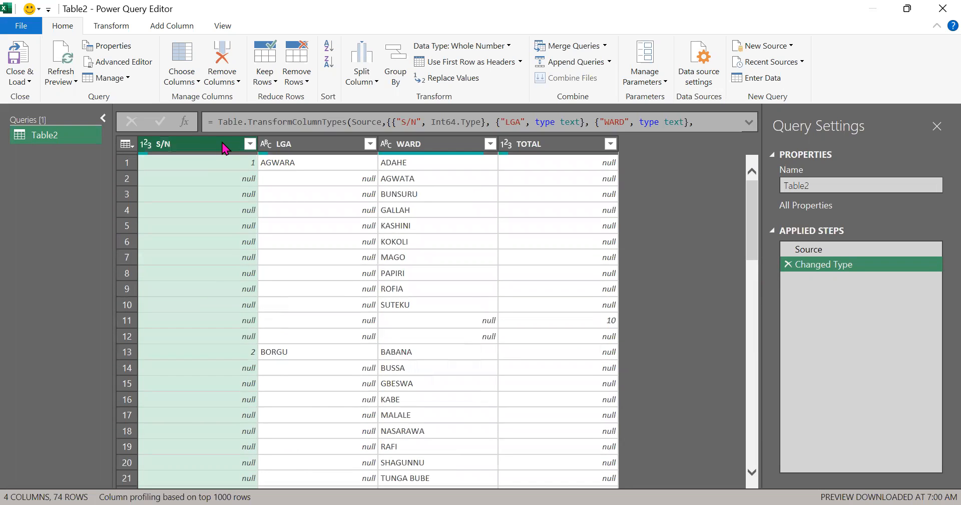
# Remove the S/N and TOTAL columns from the query.
pyautogui.rightClick(224, 146)
pyautogui.click(251, 170)
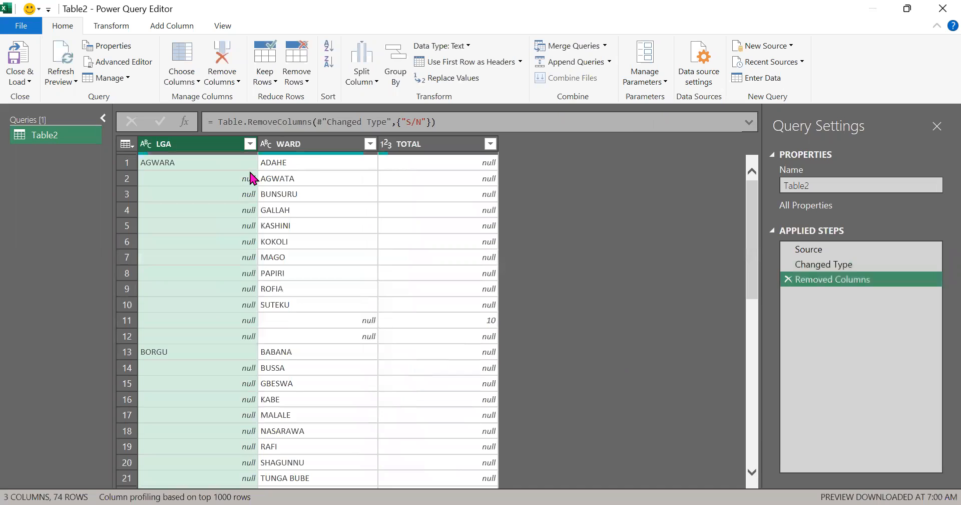
pyautogui.rightClick(420, 150)
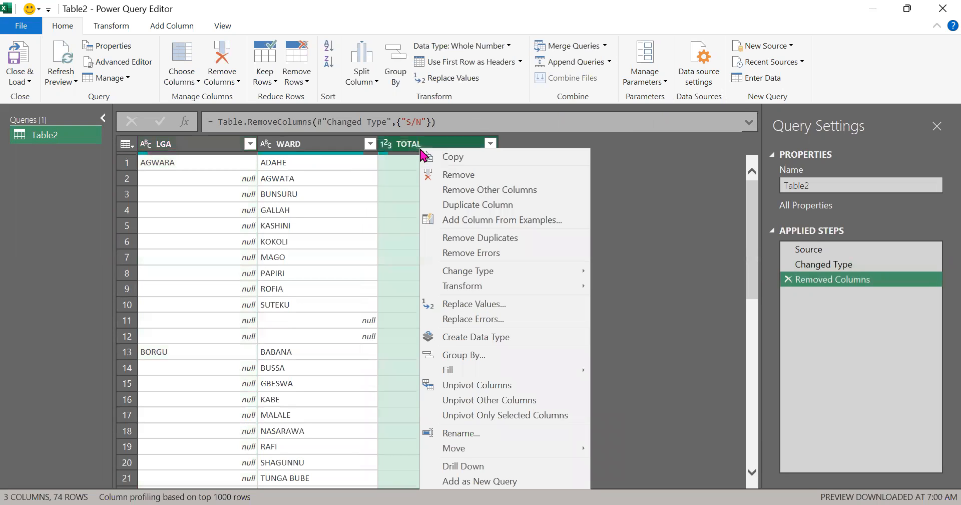
pyautogui.click(463, 175)
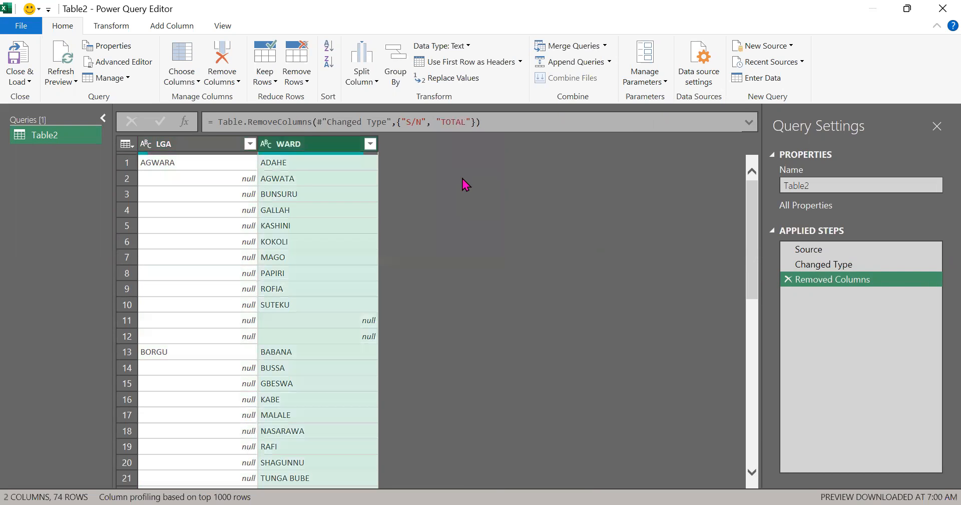
# Filter the WARD column to exclude null values.
pyautogui.click(370, 144)
pyautogui.click(159, 316)
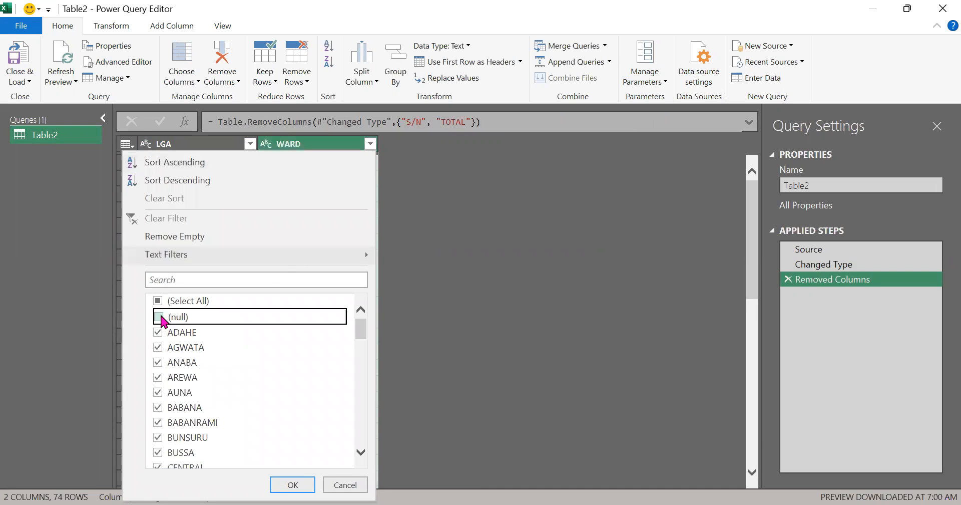
pyautogui.click(293, 484)
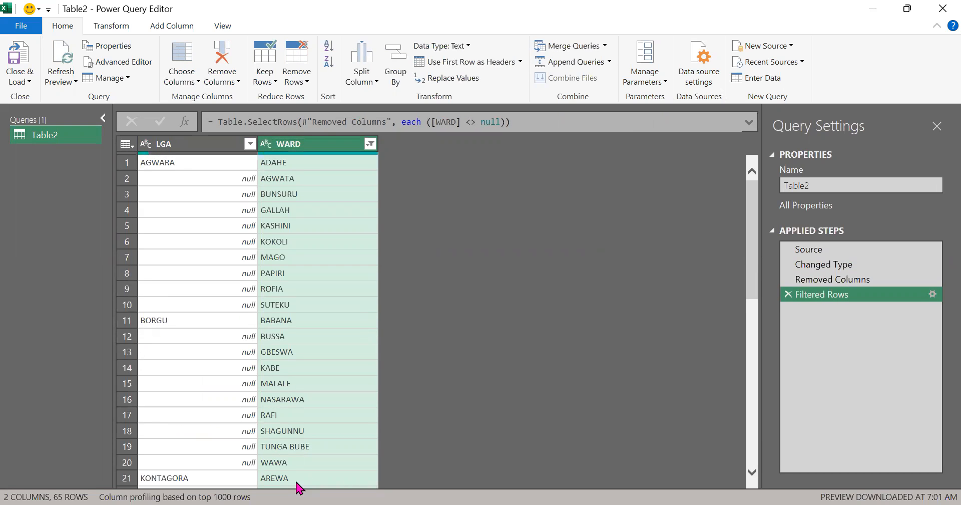
# Fill the LGA column down so each ward row carries its LGA name.
pyautogui.click(233, 191)
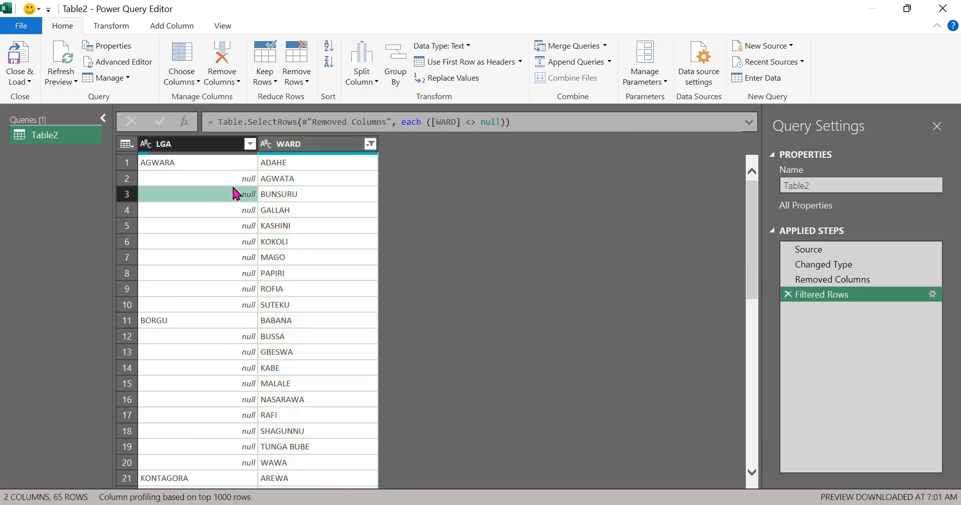
pyautogui.click(225, 164)
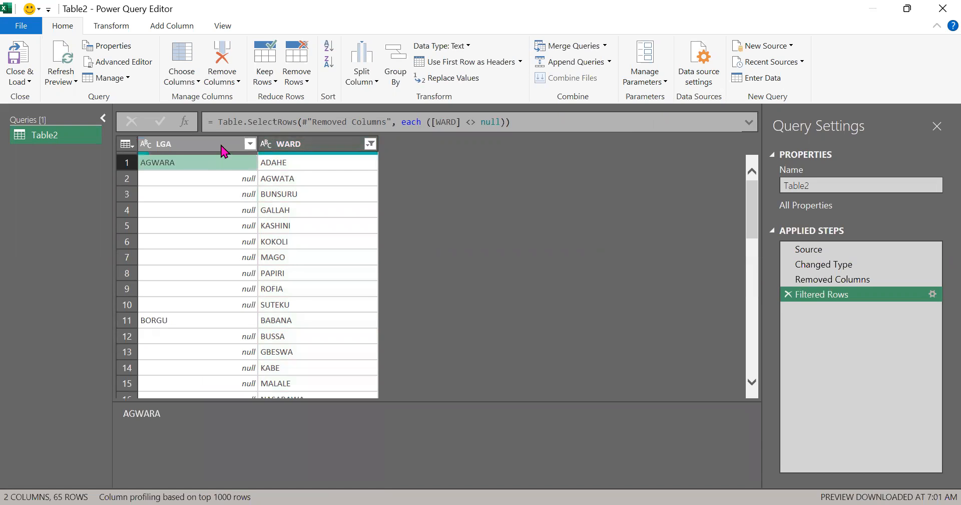
pyautogui.click(222, 144)
pyautogui.rightClick(222, 143)
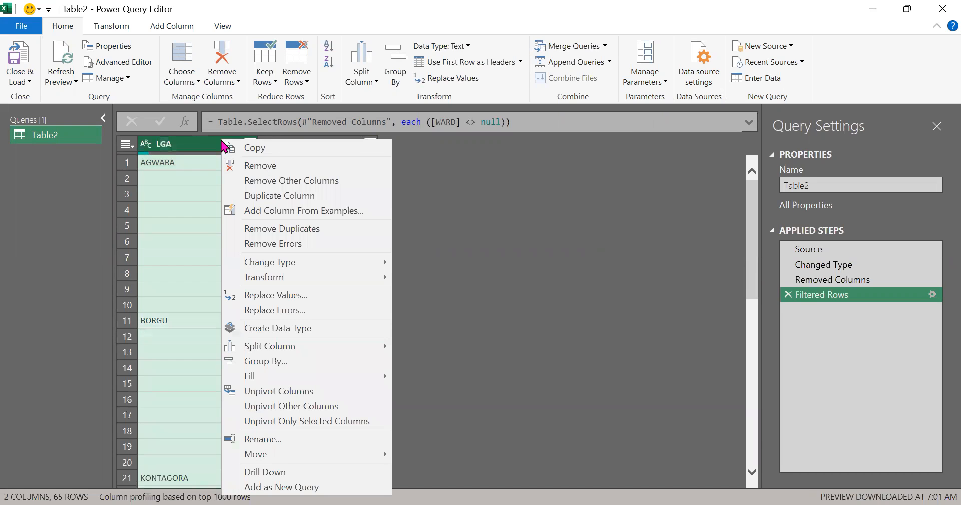
pyautogui.moveTo(344, 263)
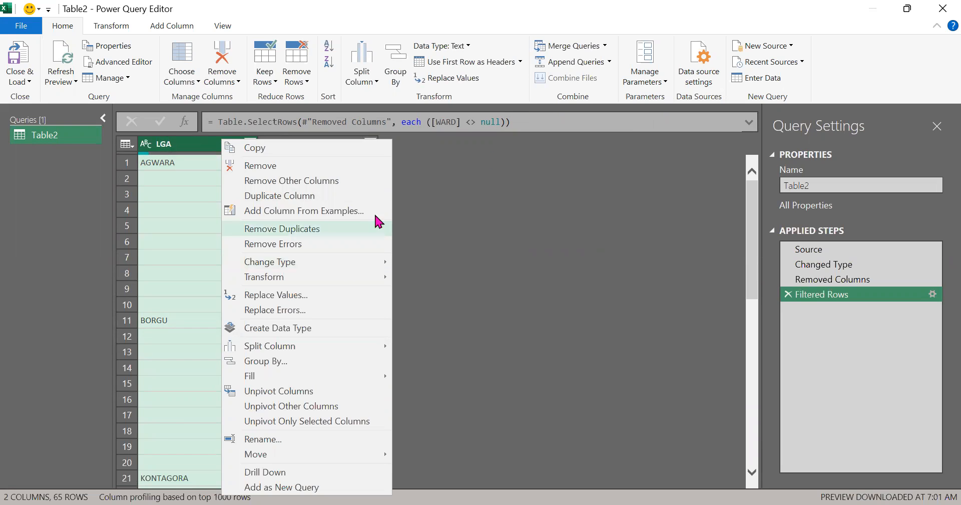
pyautogui.press('Escape')
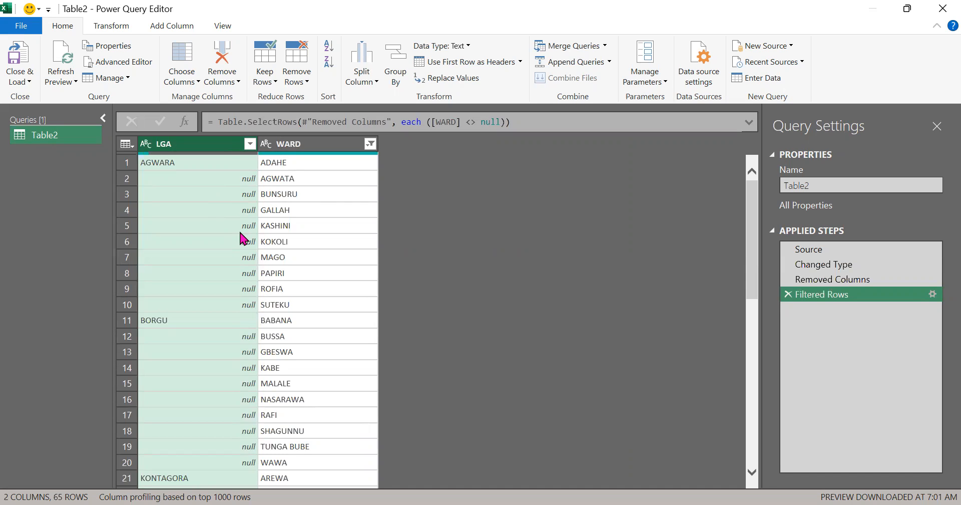
pyautogui.rightClick(250, 146)
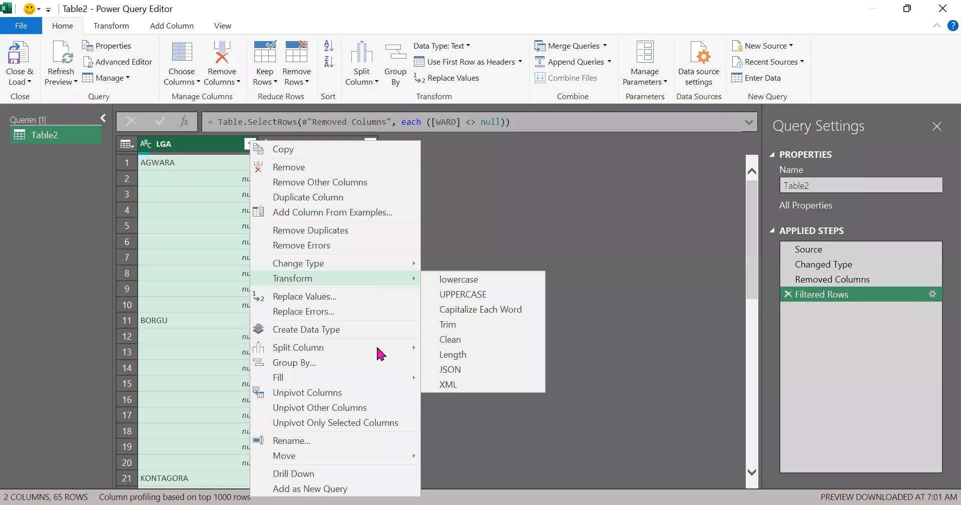
pyautogui.moveTo(410, 386)
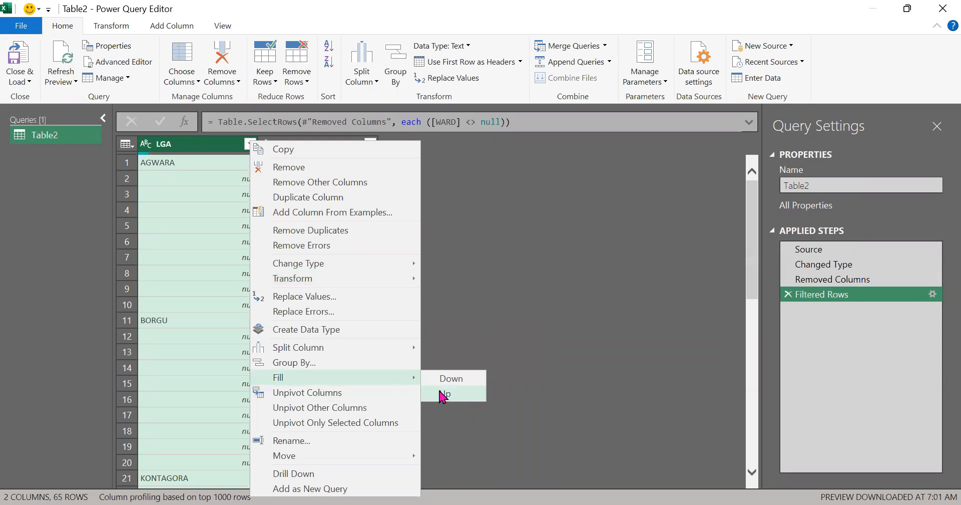
pyautogui.click(455, 380)
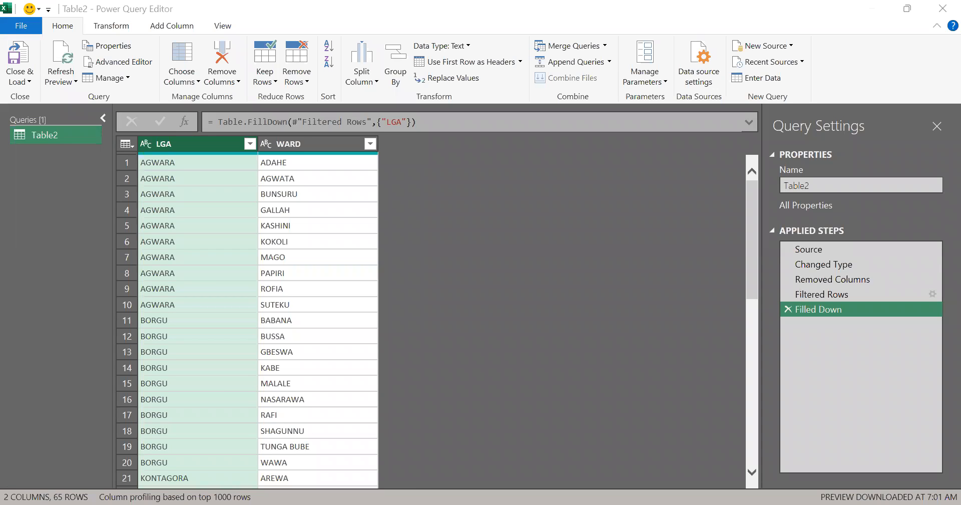
# Close Power Query Editor and discard the query changes.
pyautogui.click(565, 312)
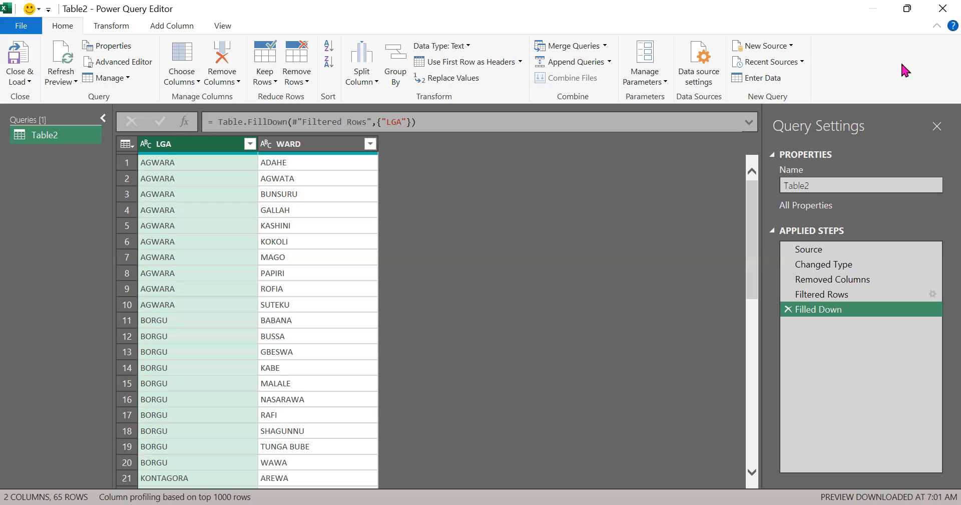
pyautogui.click(940, 14)
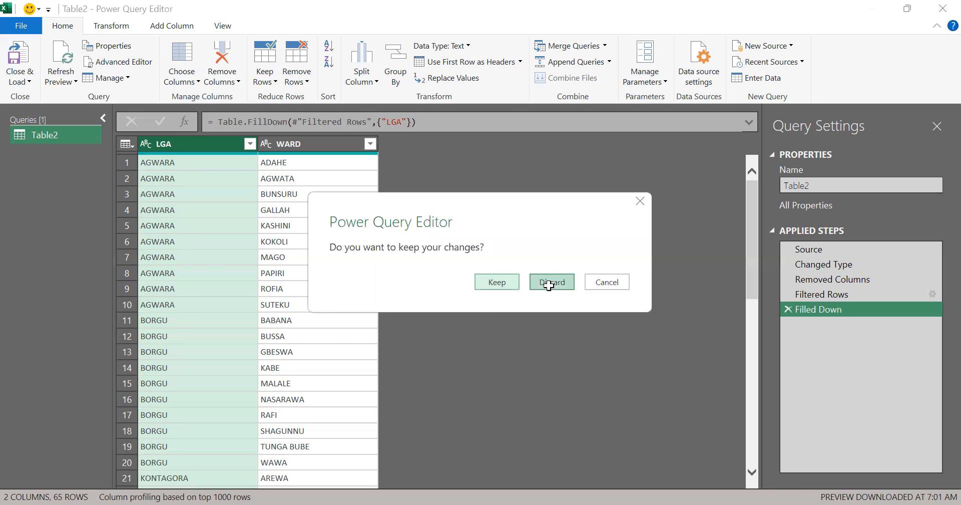
pyautogui.click(555, 283)
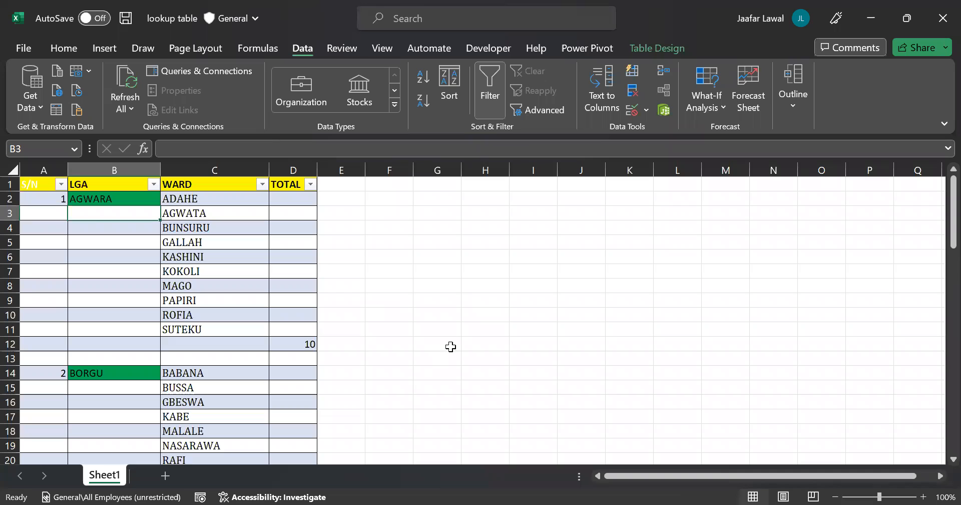
pyautogui.click(474, 345)
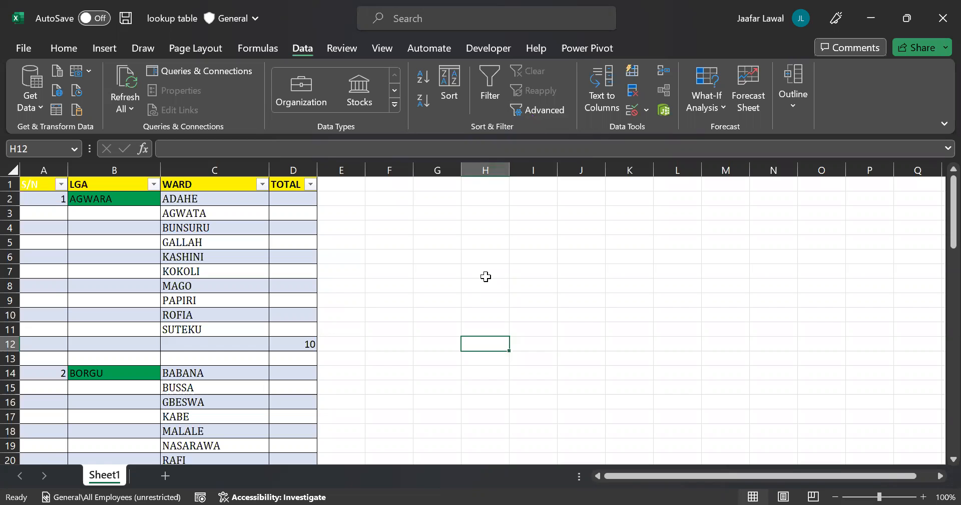
pyautogui.hotkey('alt', 'Tab')
pyautogui.click(237, 373)
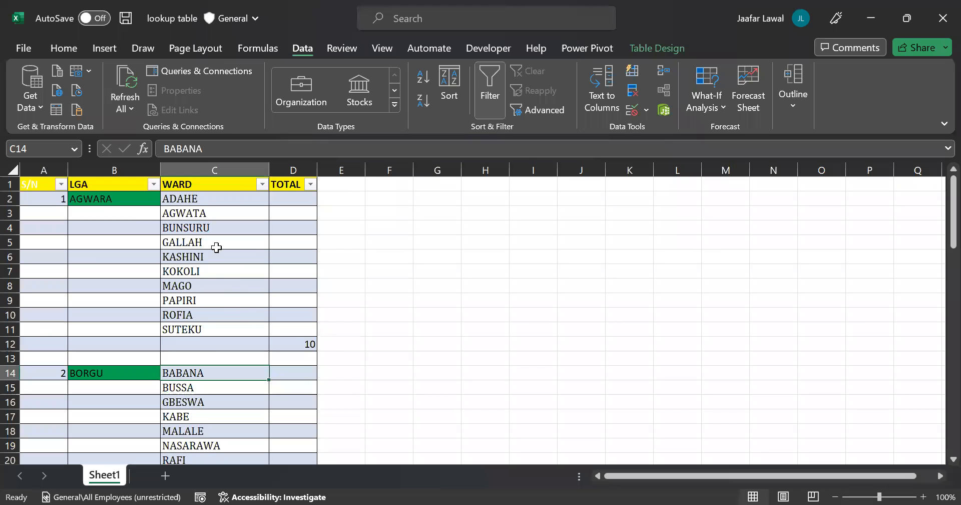
# Examine the ward lists and the blank and total rows separating the LGA groups in the source table.
pyautogui.click(215, 300)
pyautogui.scroll(-1, 216, 247)
pyautogui.scroll(1, 216, 248)
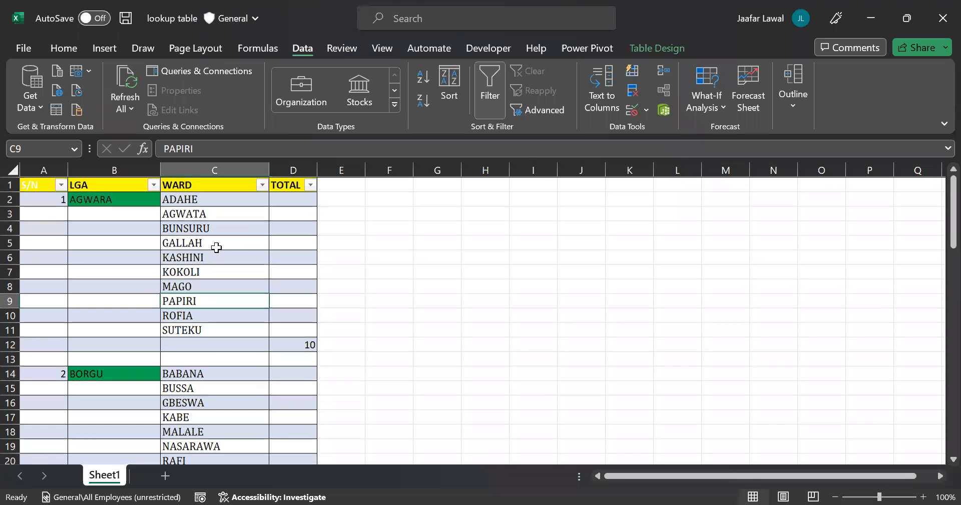
pyautogui.scroll(-1, 216, 247)
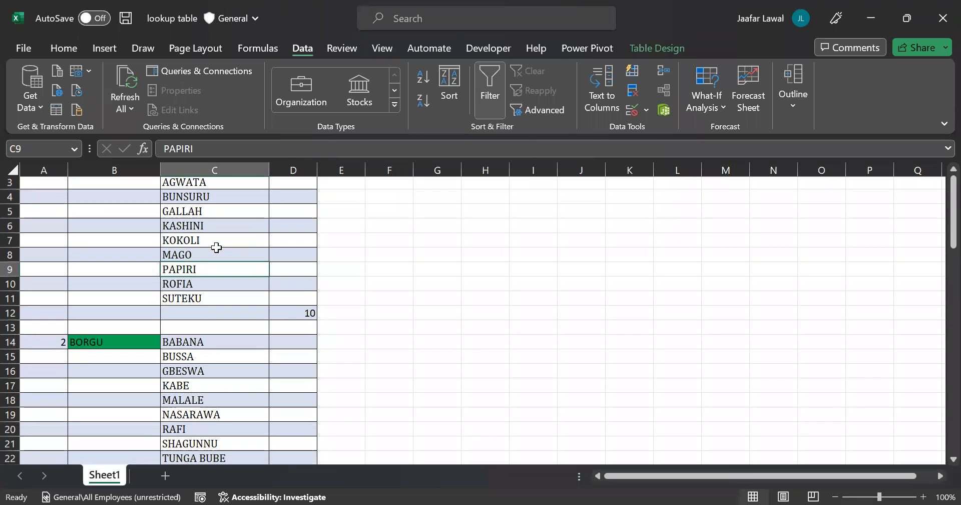
pyautogui.scroll(-2, 216, 247)
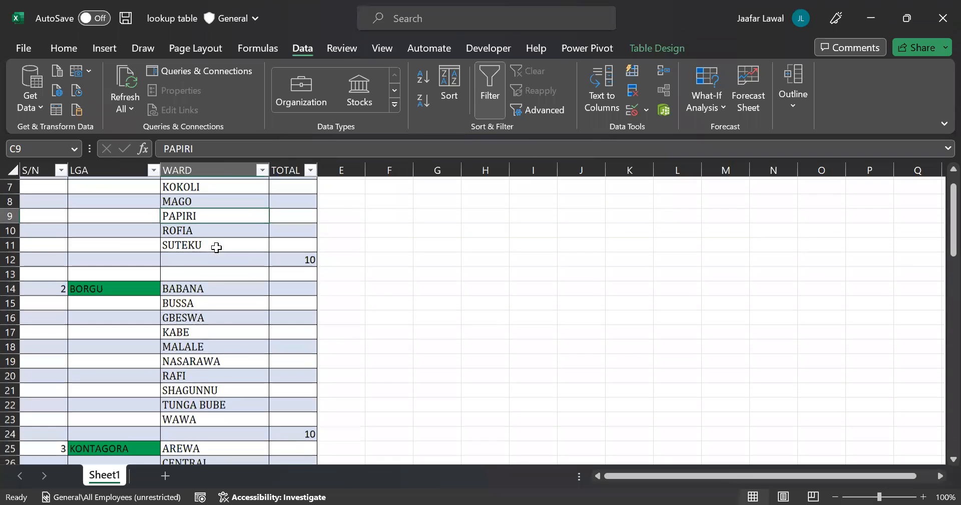
pyautogui.scroll(1, 216, 247)
pyautogui.scroll(2, 216, 247)
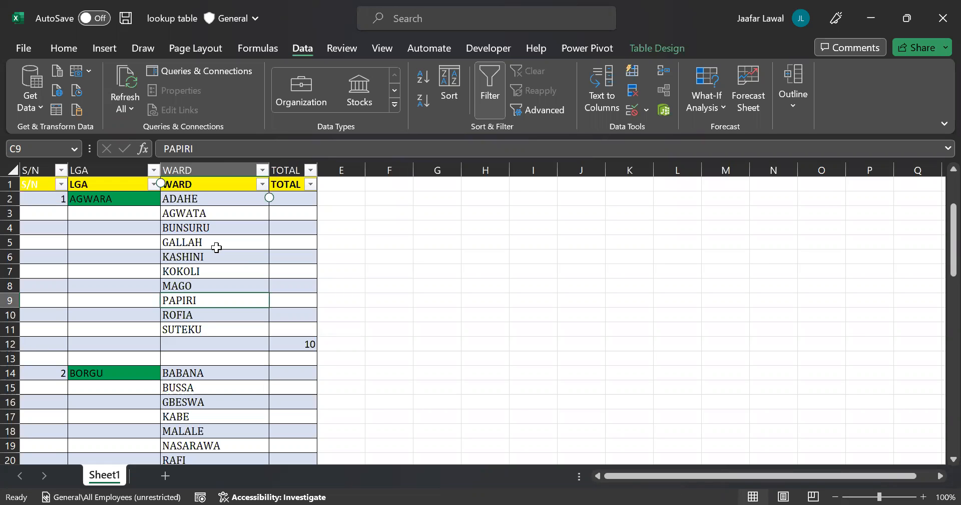
pyautogui.scroll(-5, 216, 247)
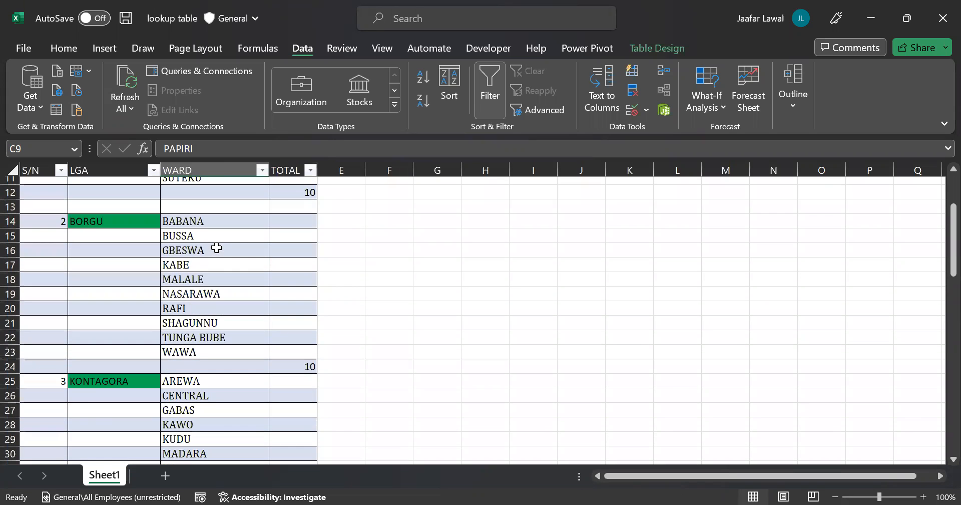
pyautogui.scroll(-1, 216, 248)
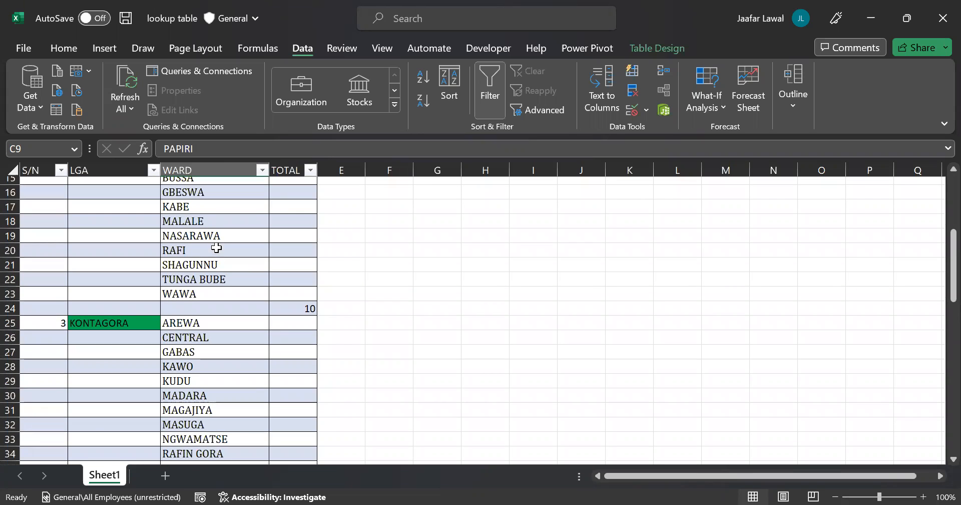
pyautogui.scroll(5, 216, 247)
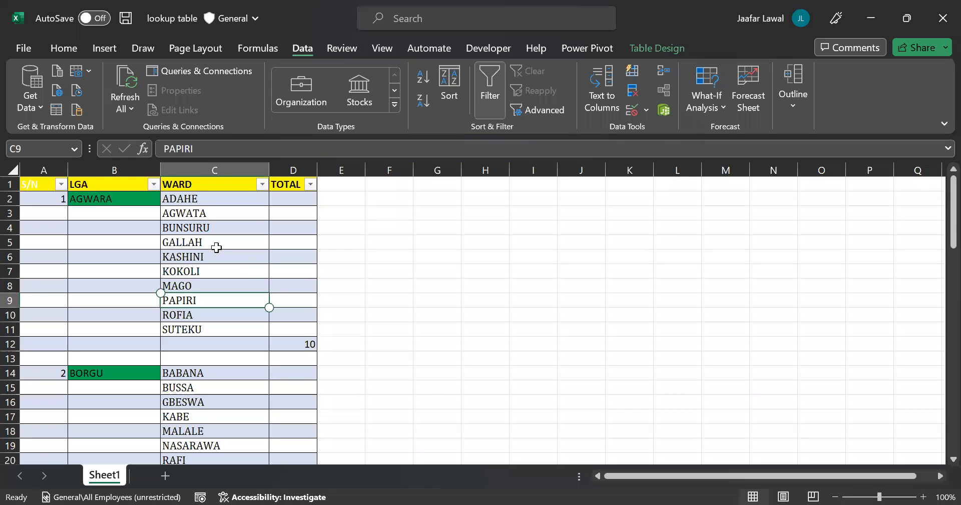
pyautogui.scroll(-1, 216, 247)
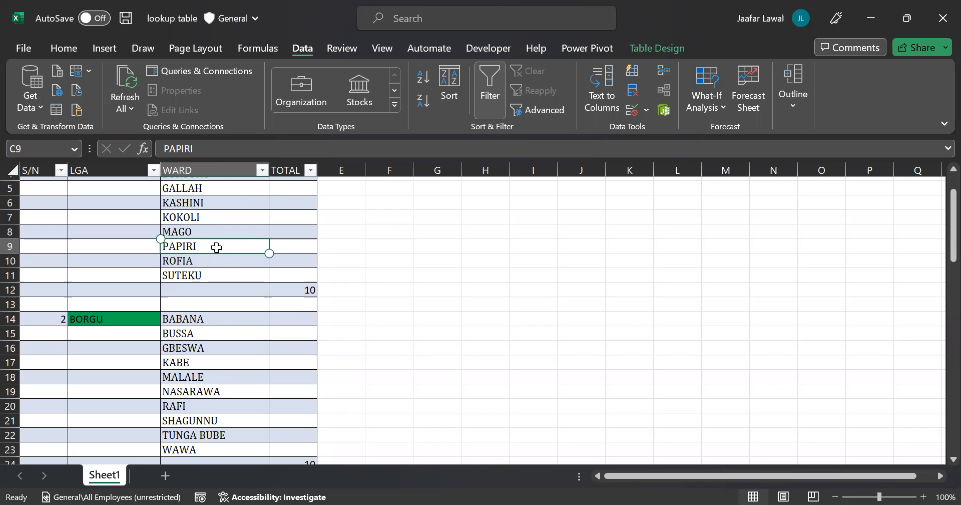
pyautogui.scroll(1, 216, 247)
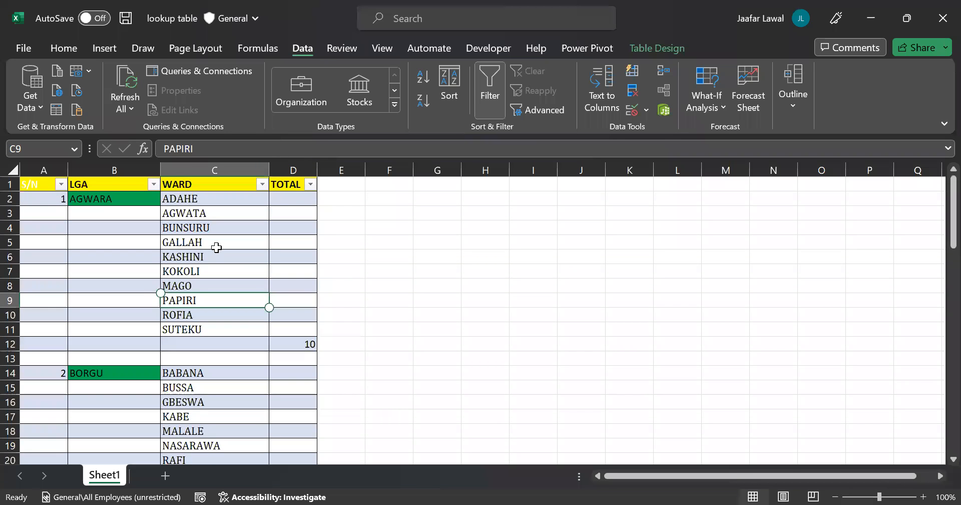
pyautogui.click(231, 346)
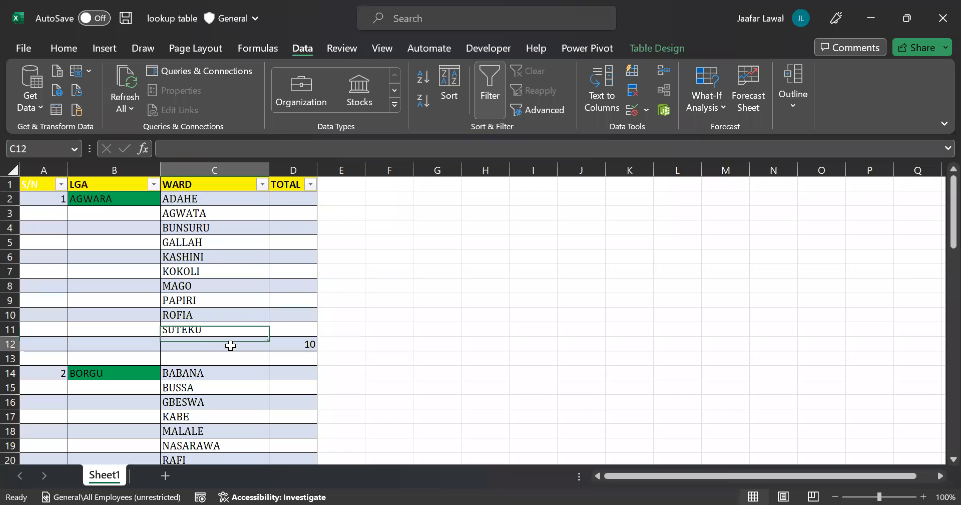
pyautogui.click(251, 405)
pyautogui.scroll(-1, 251, 409)
pyautogui.scroll(1, 252, 409)
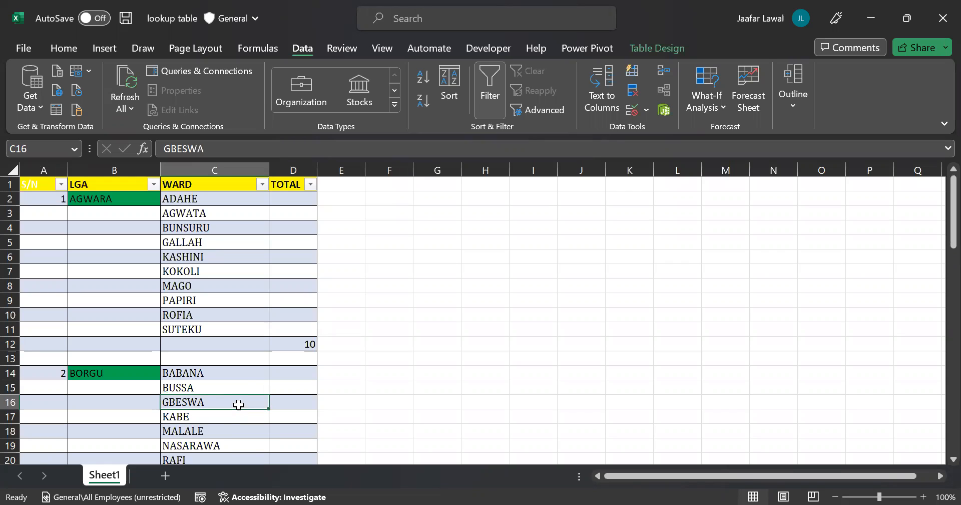
# Examine how each LGA name in column B relates to the ward rows listed in column C.
pyautogui.click(409, 370)
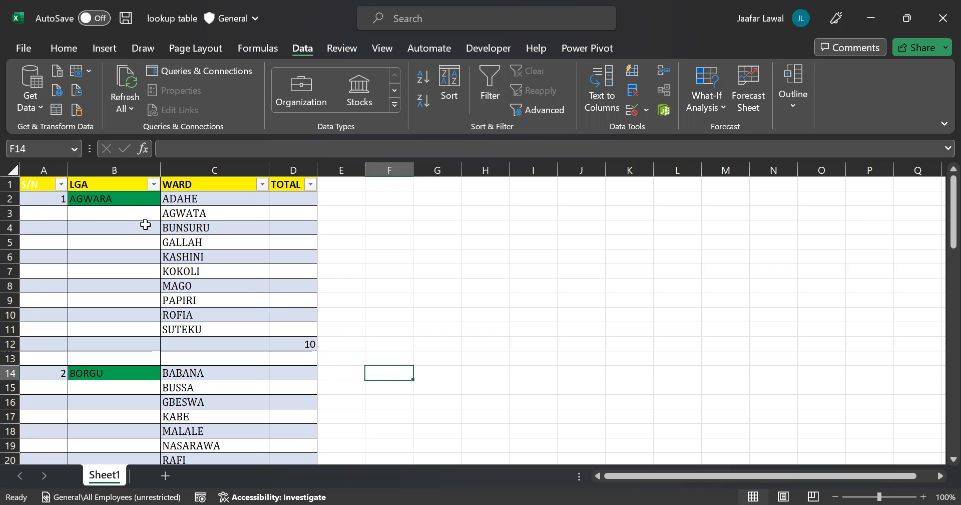
pyautogui.click(128, 199)
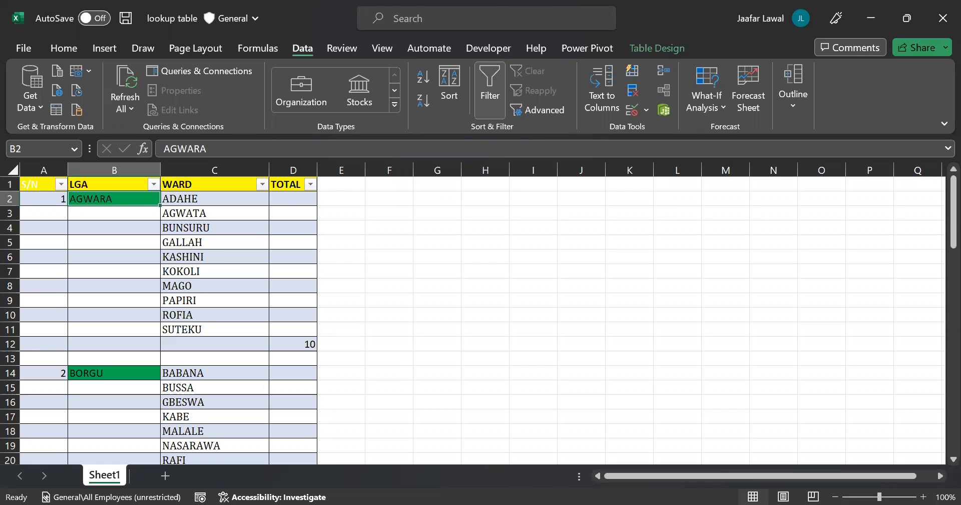
pyautogui.click(370, 316)
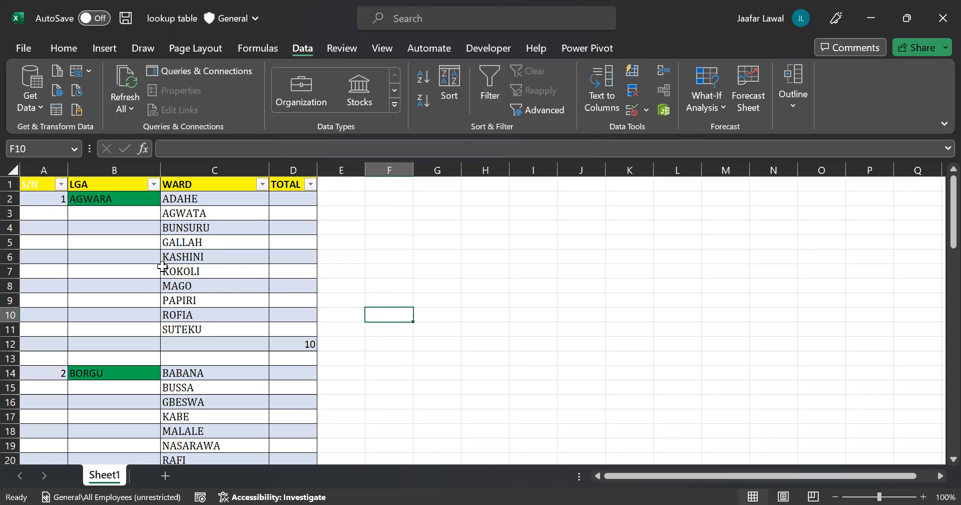
pyautogui.click(137, 270)
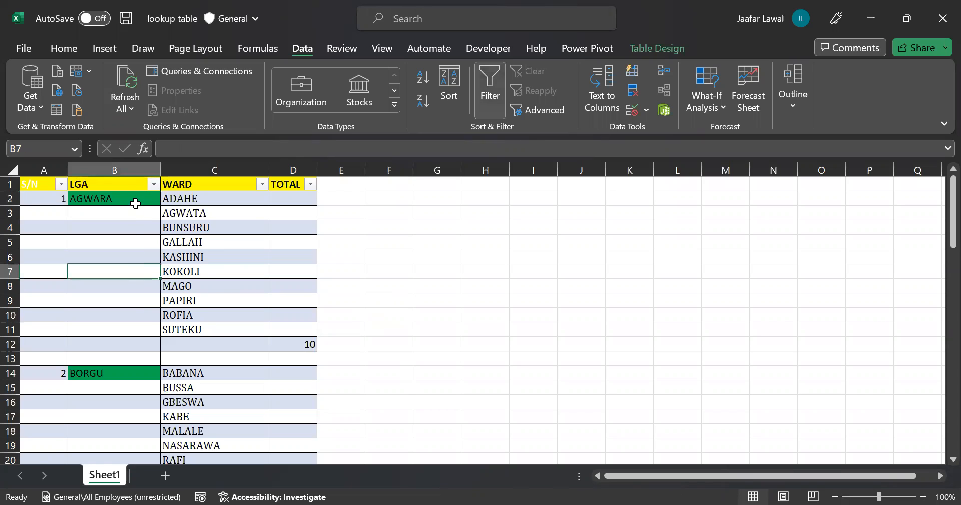
pyautogui.click(192, 201)
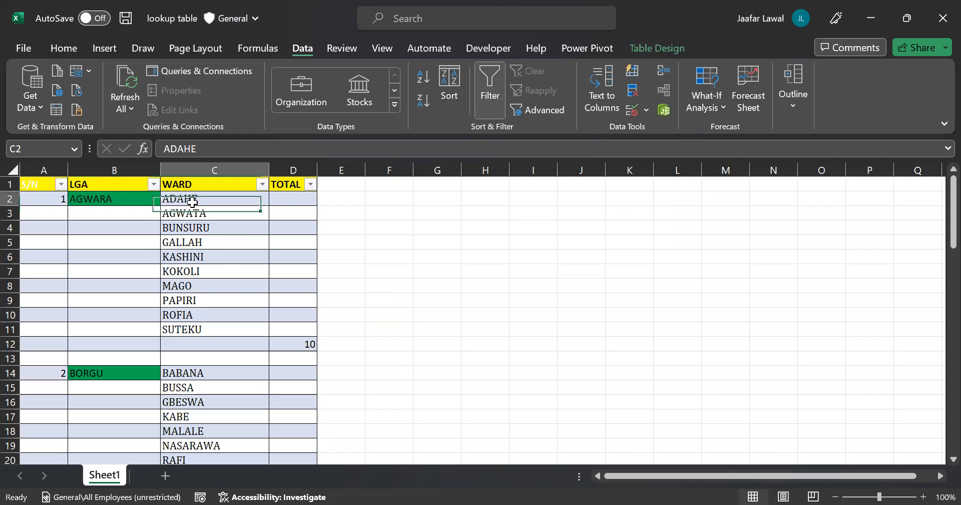
pyautogui.click(115, 244)
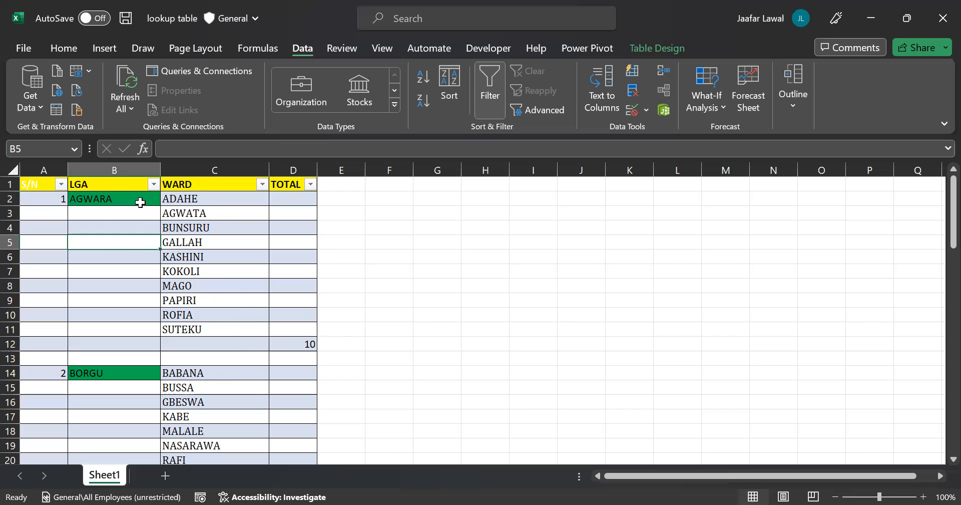
pyautogui.click(141, 202)
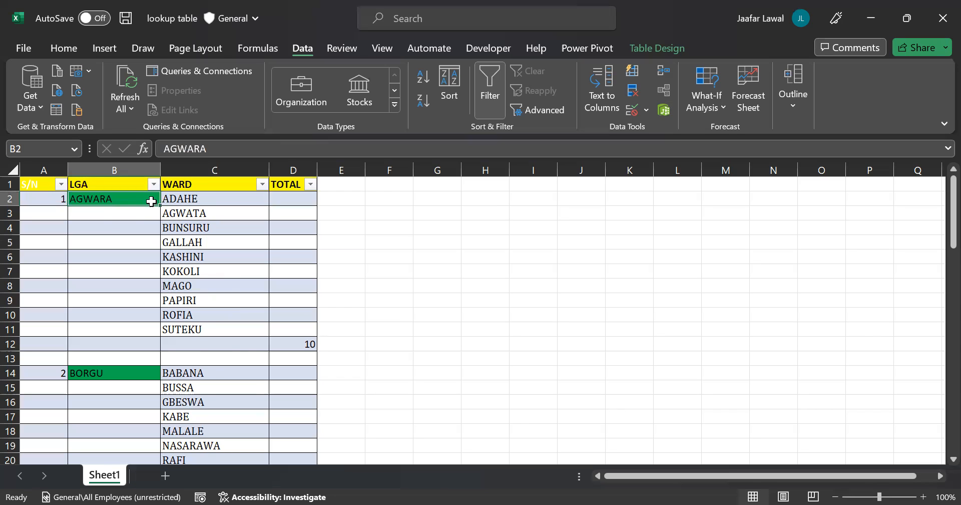
pyautogui.click(206, 201)
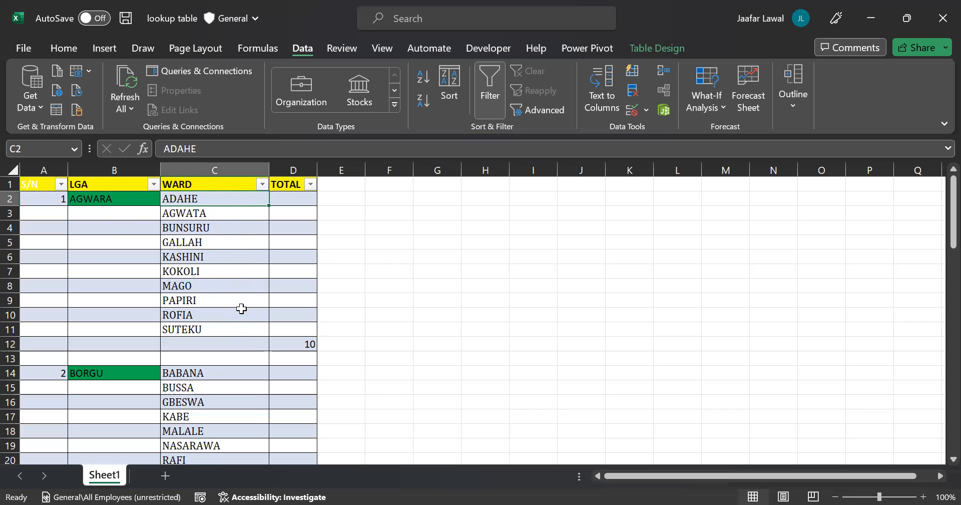
pyautogui.scroll(-2, 242, 309)
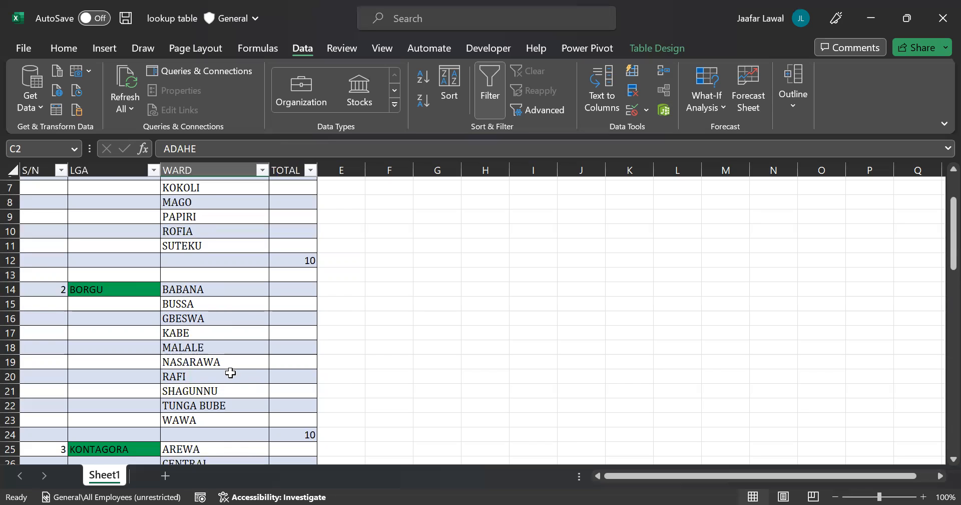
pyautogui.scroll(2, 231, 373)
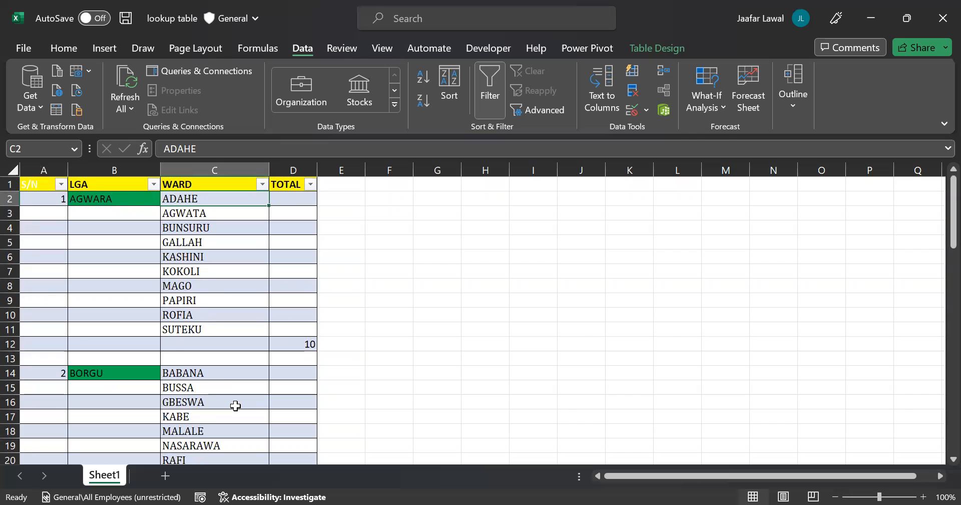
pyautogui.scroll(-1, 236, 406)
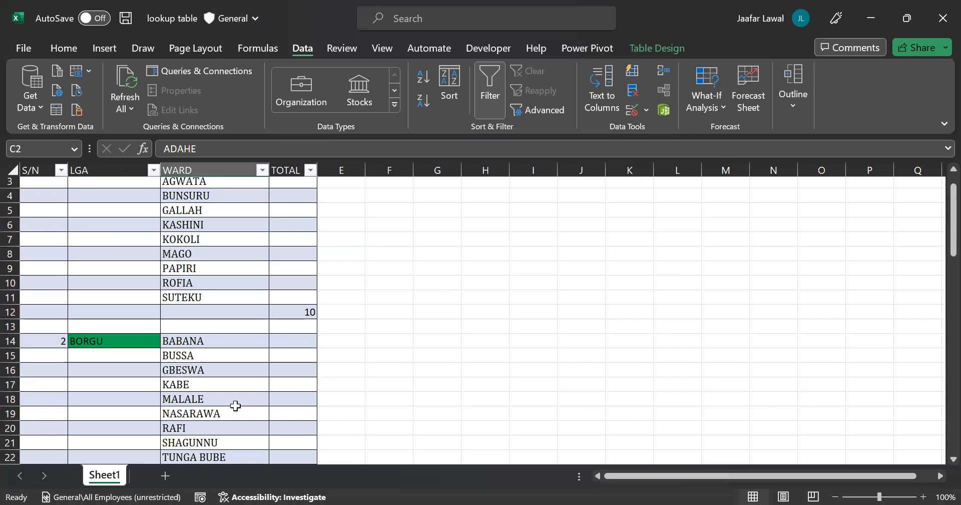
pyautogui.scroll(1, 236, 406)
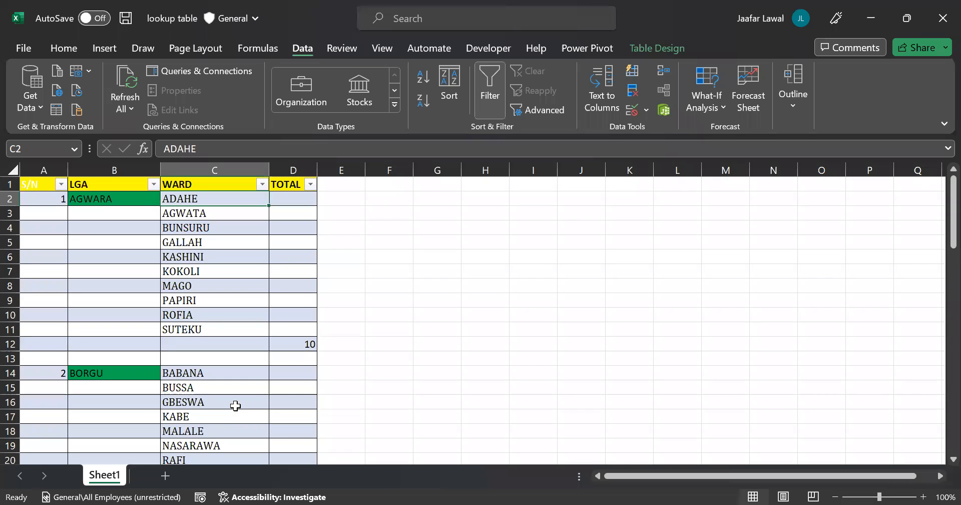
pyautogui.click(464, 391)
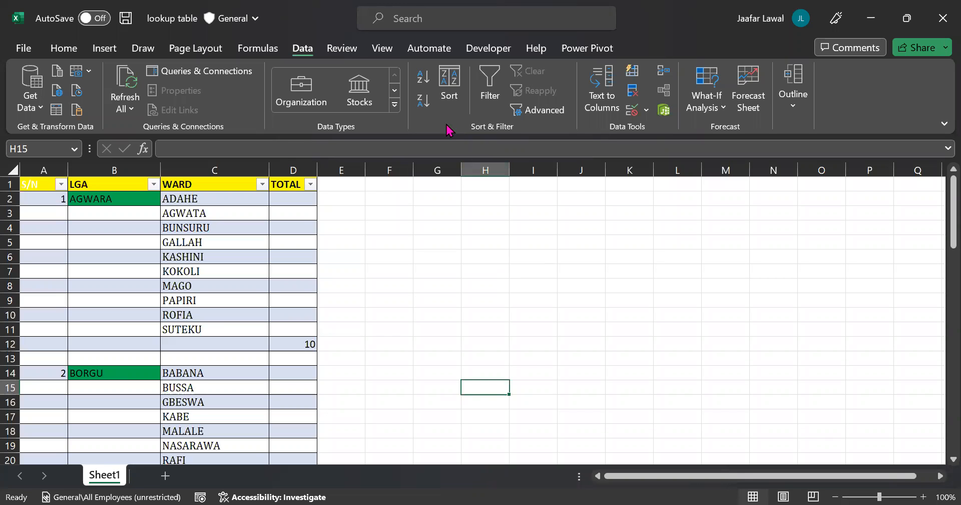
# Load the LGA and ward table into Power Query Editor and remove the TOTAL and S/N columns.
pyautogui.click(98, 286)
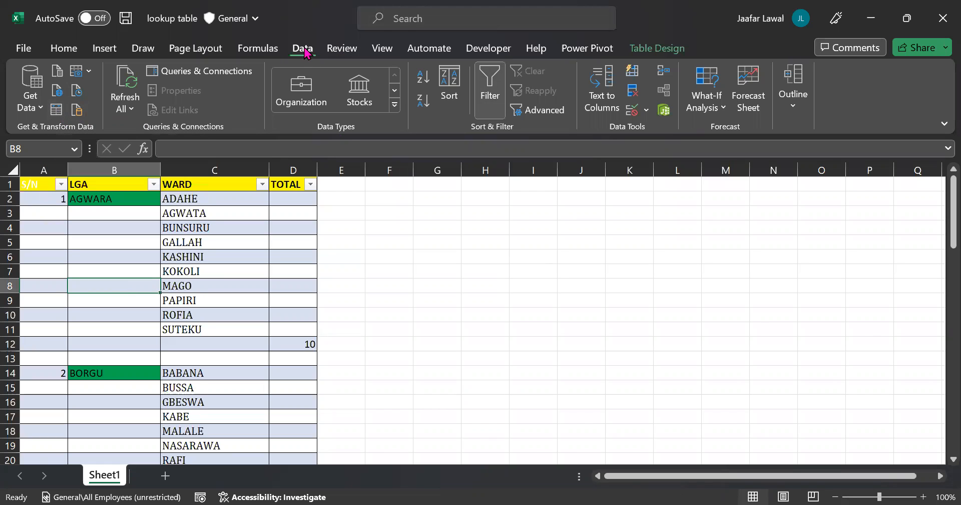
pyautogui.click(55, 117)
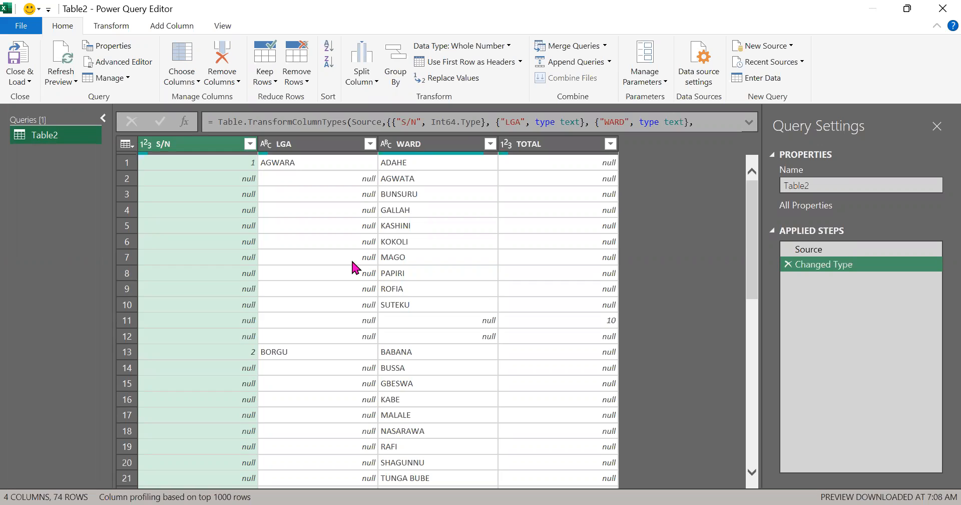
pyautogui.click(554, 146)
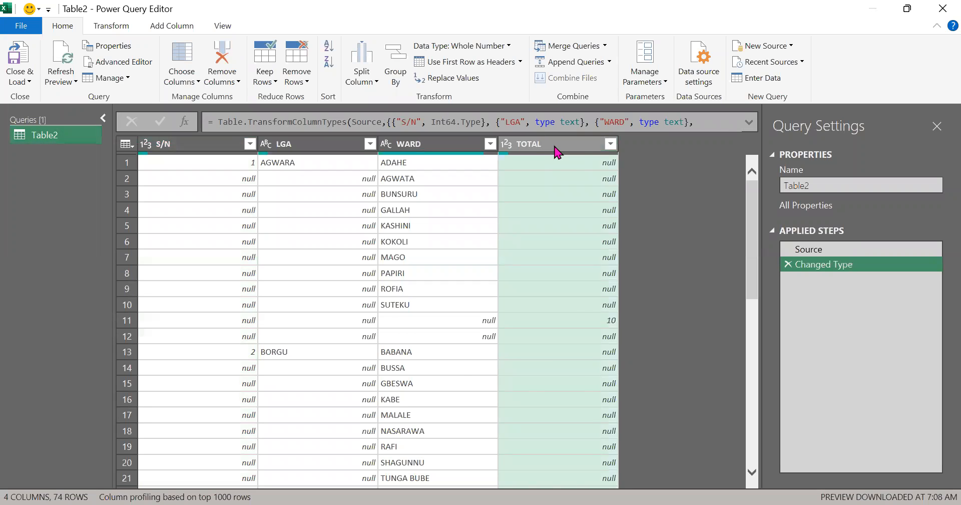
pyautogui.rightClick(557, 146)
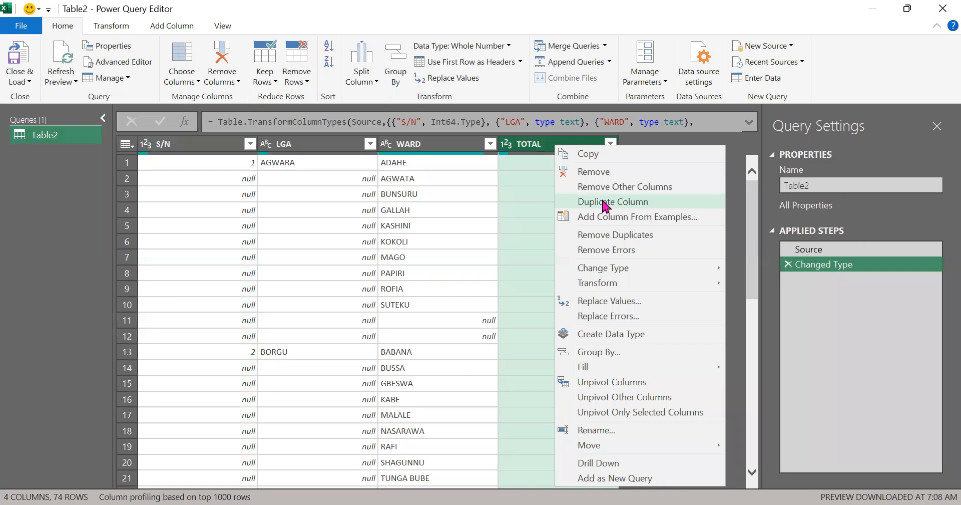
pyautogui.click(593, 173)
pyautogui.click(223, 147)
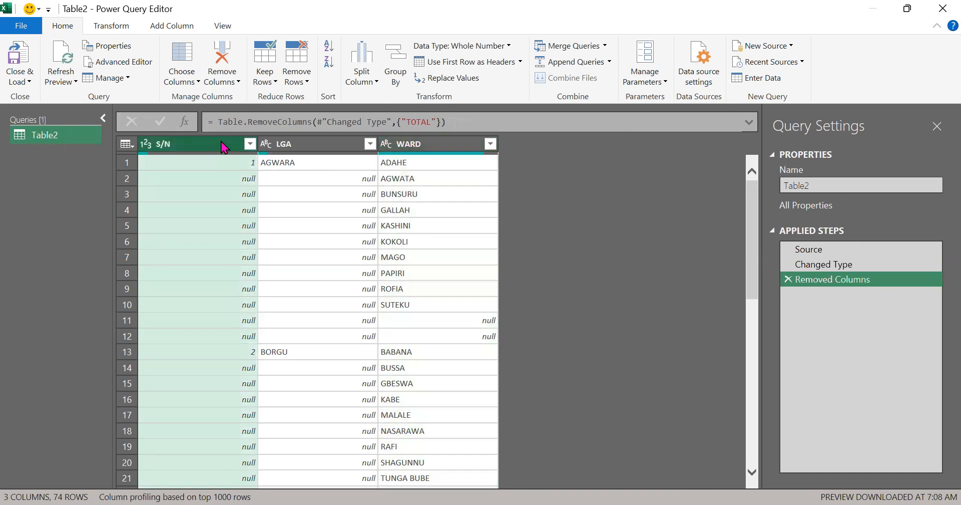
pyautogui.rightClick(223, 146)
pyautogui.click(245, 172)
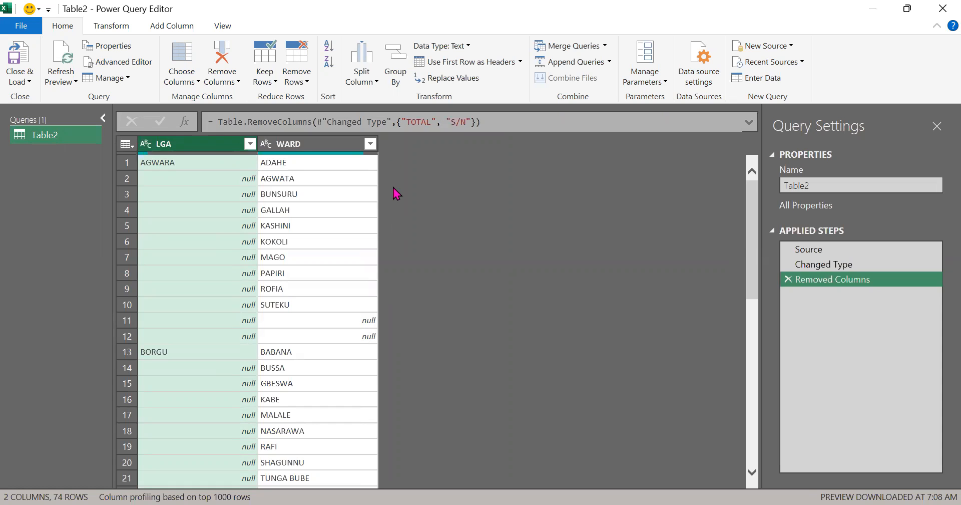
# Filter the WARD column to exclude null values.
pyautogui.click(370, 144)
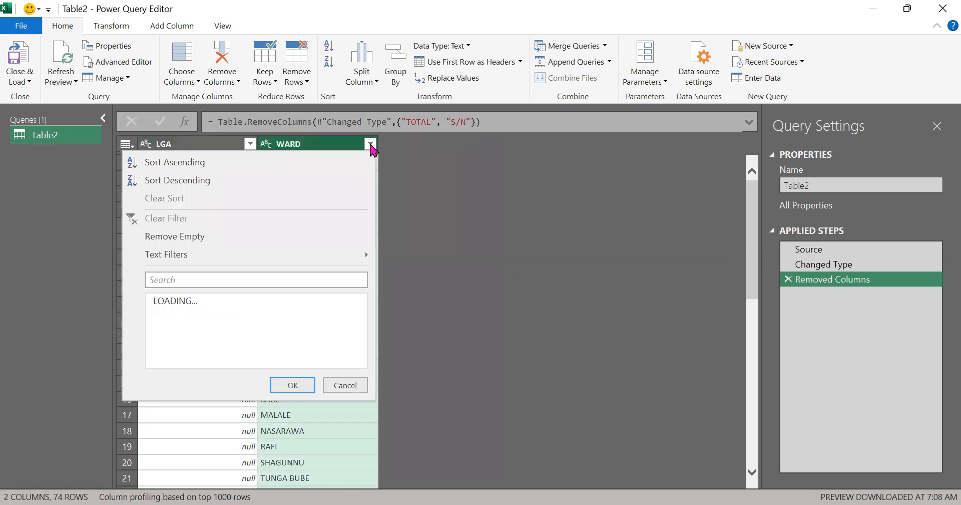
pyautogui.click(158, 316)
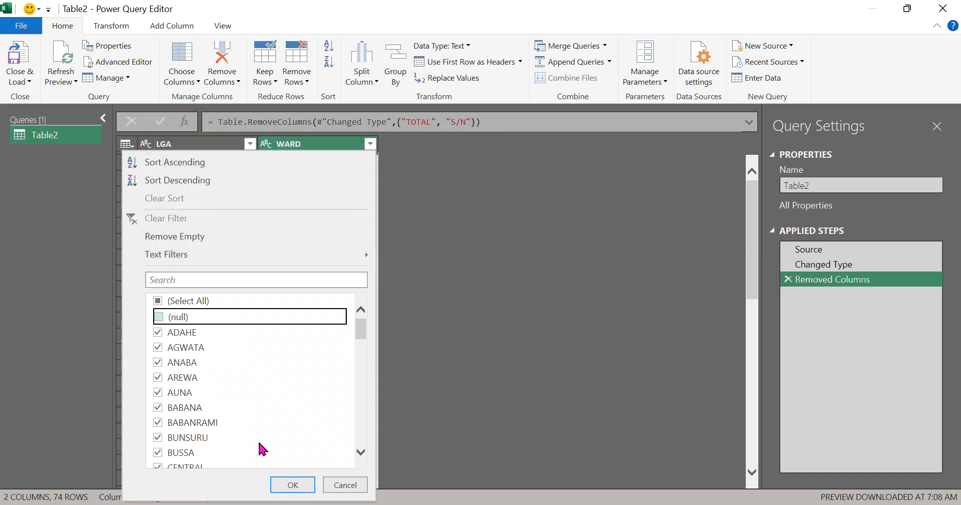
pyautogui.click(286, 483)
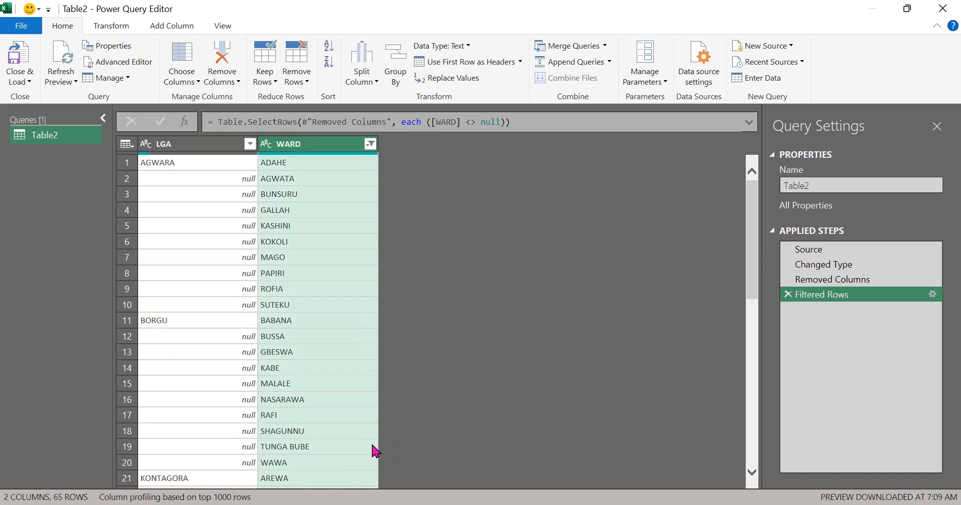
# Fill the LGA column down so each LGA name replaces the null values beneath it.
pyautogui.click(203, 146)
pyautogui.rightClick(203, 146)
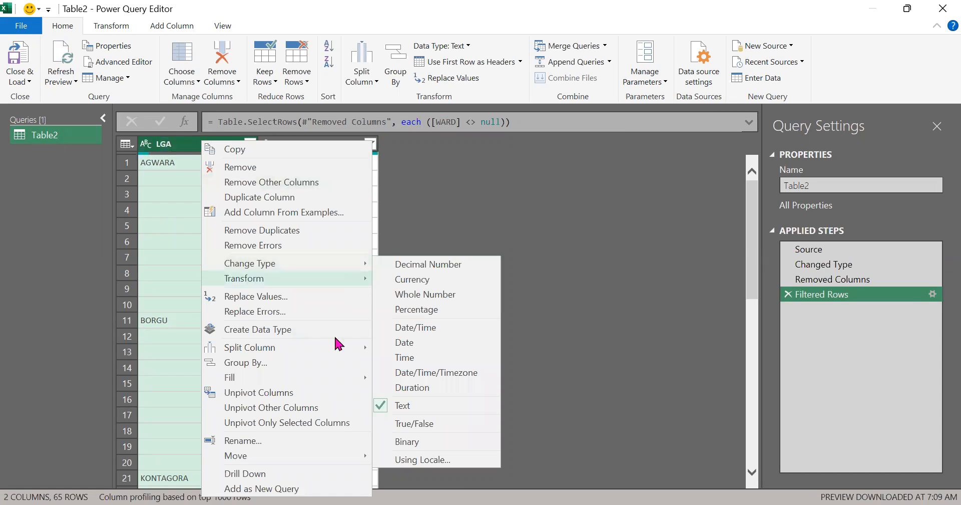
pyautogui.moveTo(360, 381)
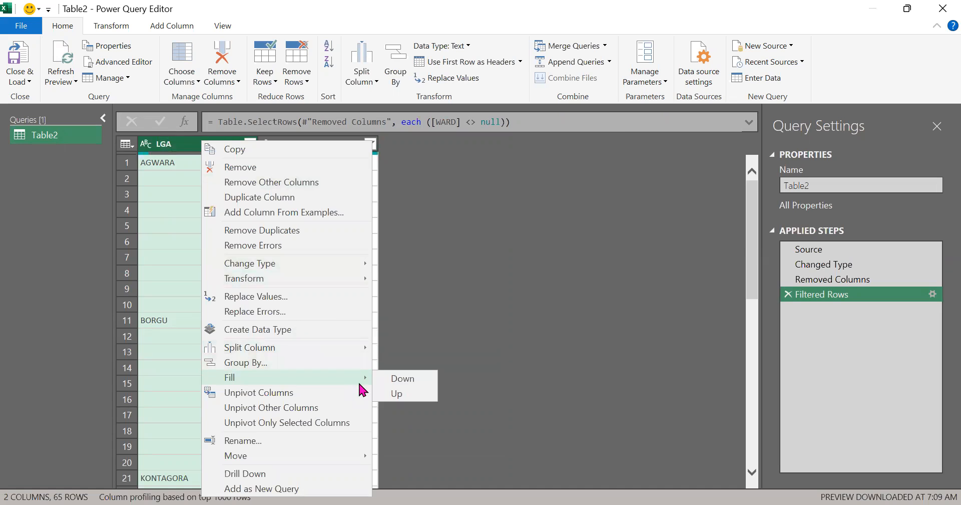
pyautogui.click(399, 380)
pyautogui.scroll(-8, 388, 321)
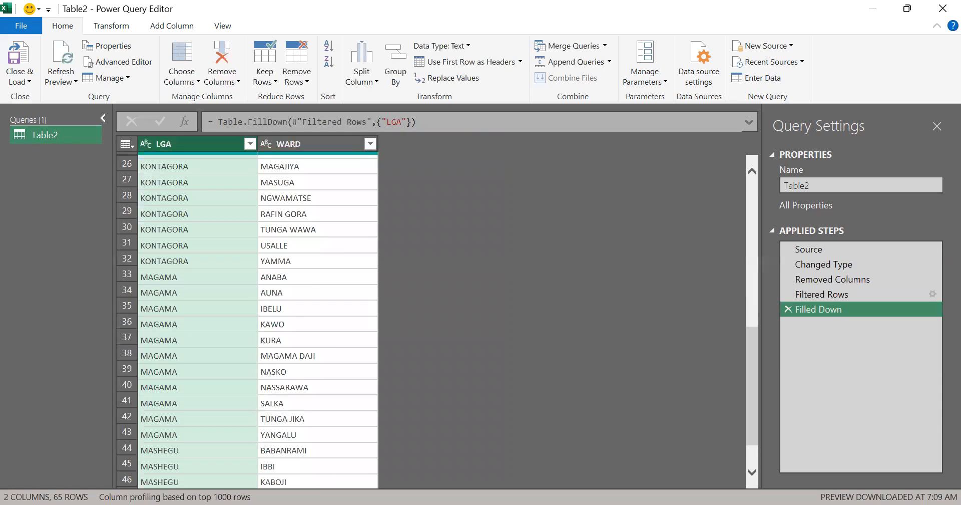
pyautogui.scroll(8, 248, 320)
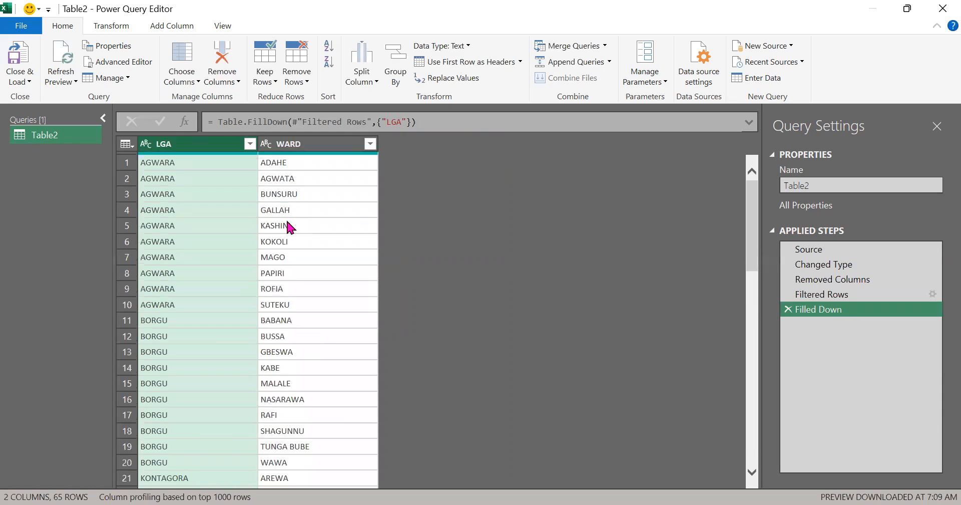
# Trim the text in the WARD column to strip leading and trailing spaces.
pyautogui.click(326, 150)
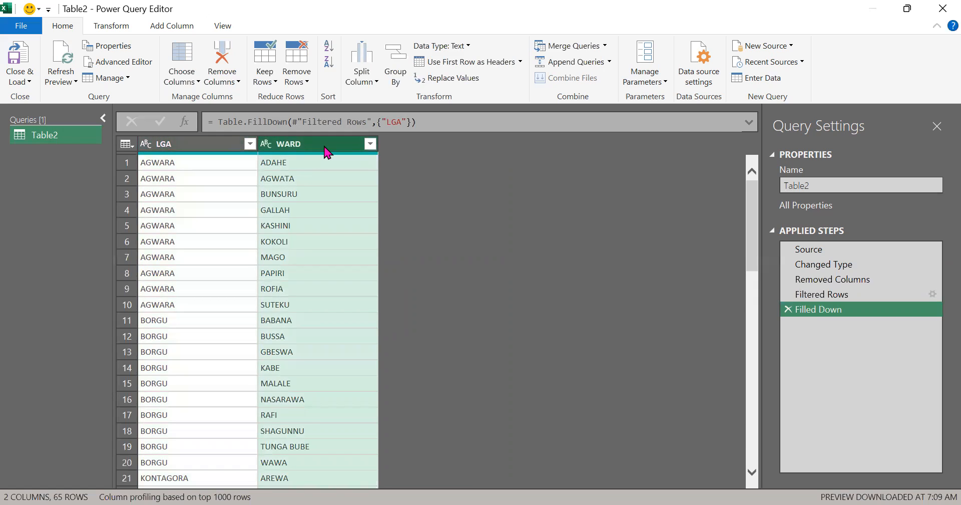
pyautogui.rightClick(326, 149)
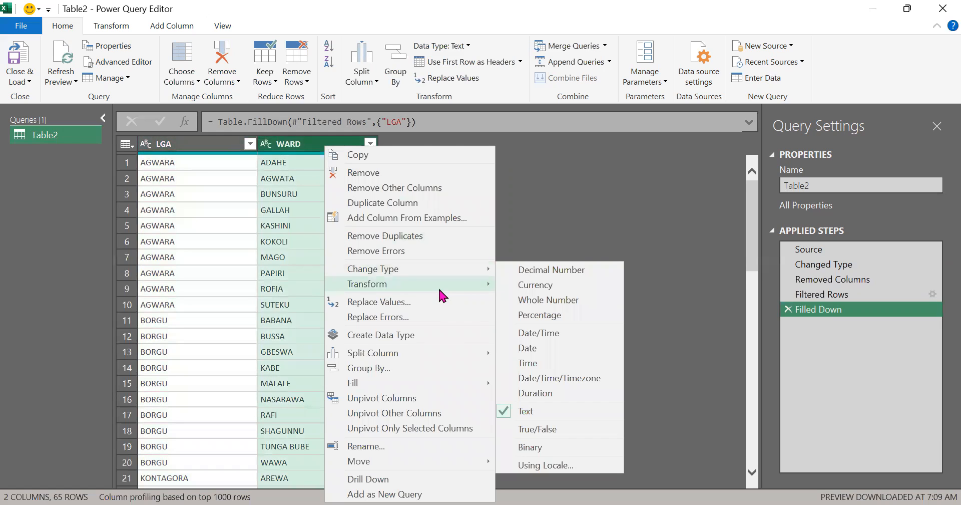
pyautogui.moveTo(442, 295)
pyautogui.click(522, 330)
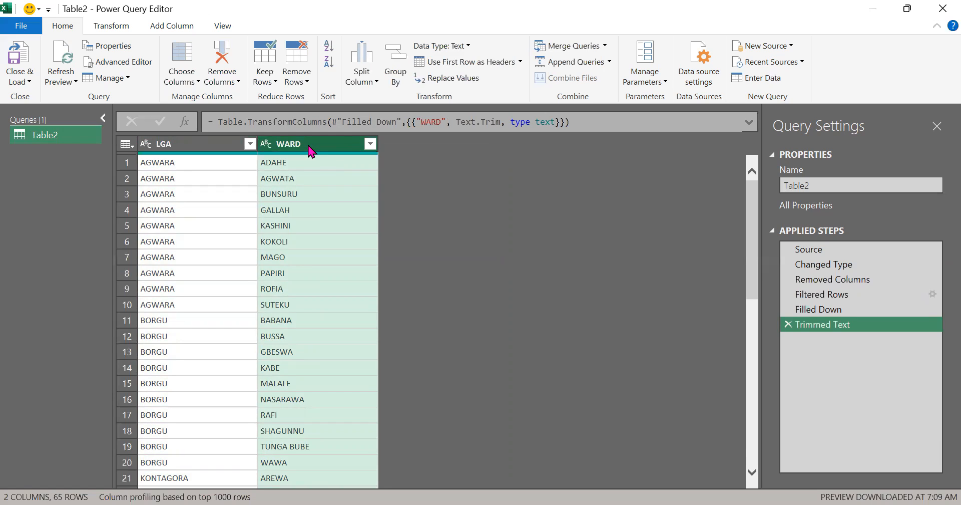
pyautogui.click(211, 141)
pyautogui.rightClick(212, 145)
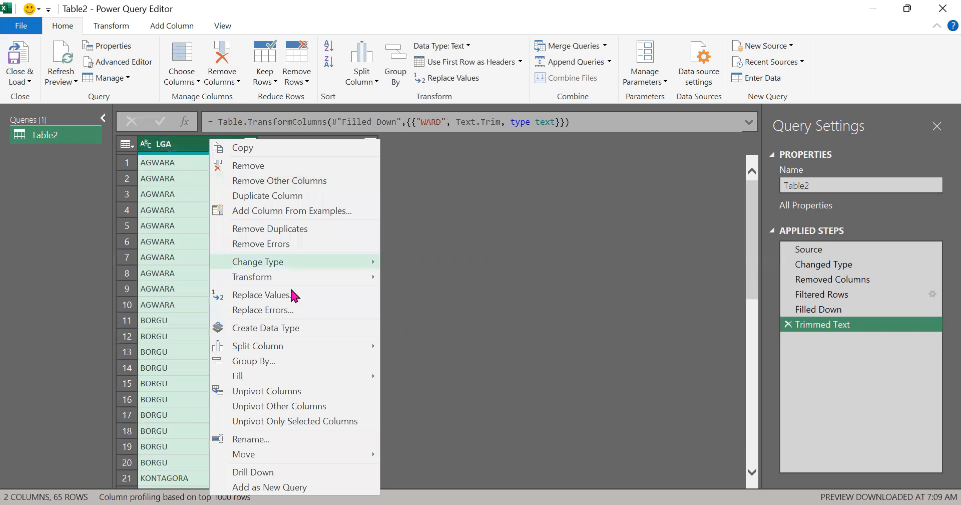
pyautogui.moveTo(343, 287)
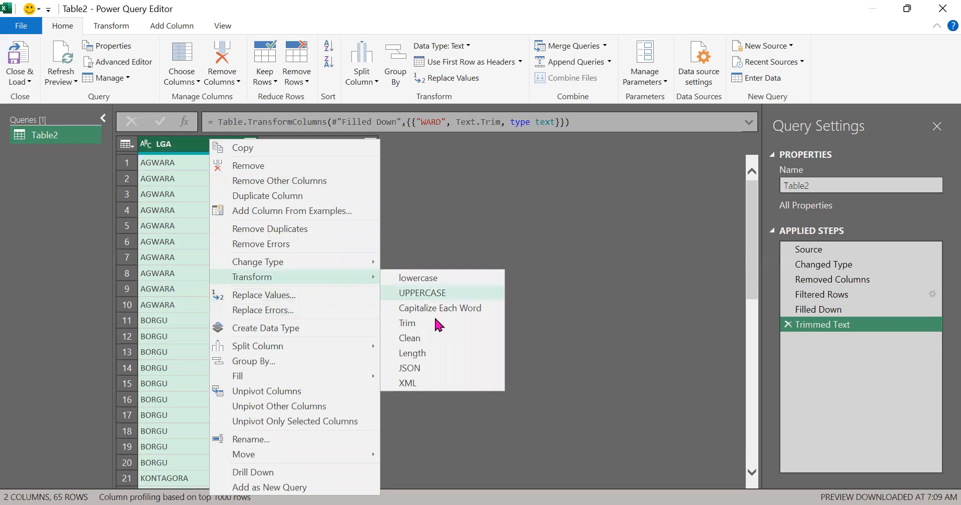
pyautogui.click(435, 280)
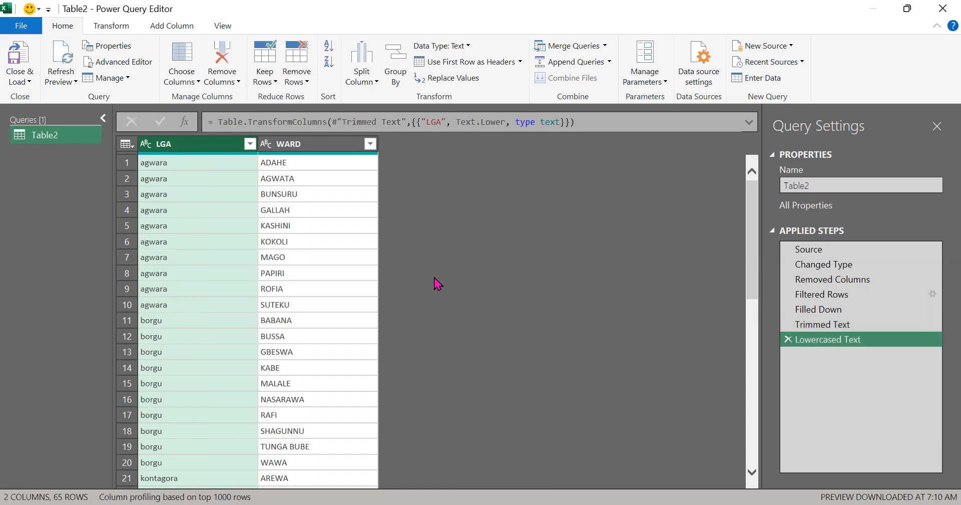
pyautogui.click(296, 149)
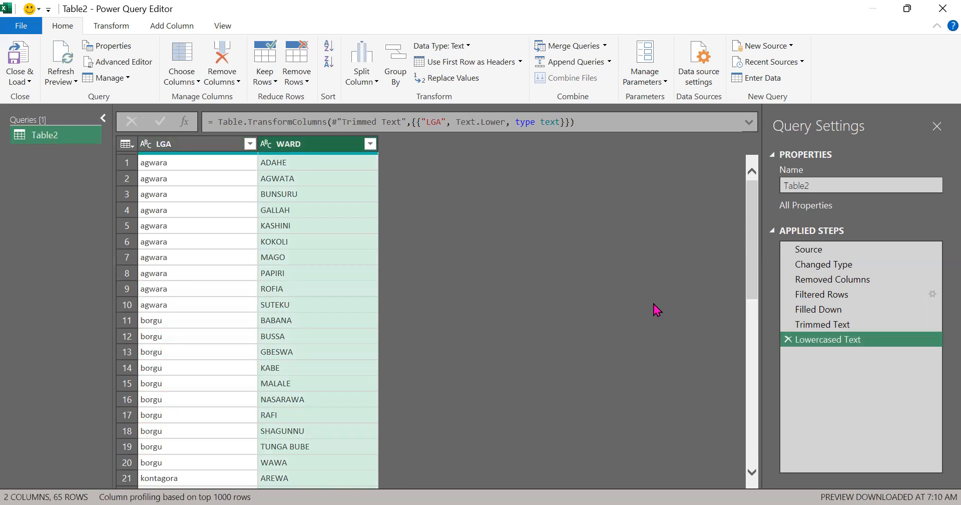
pyautogui.click(787, 338)
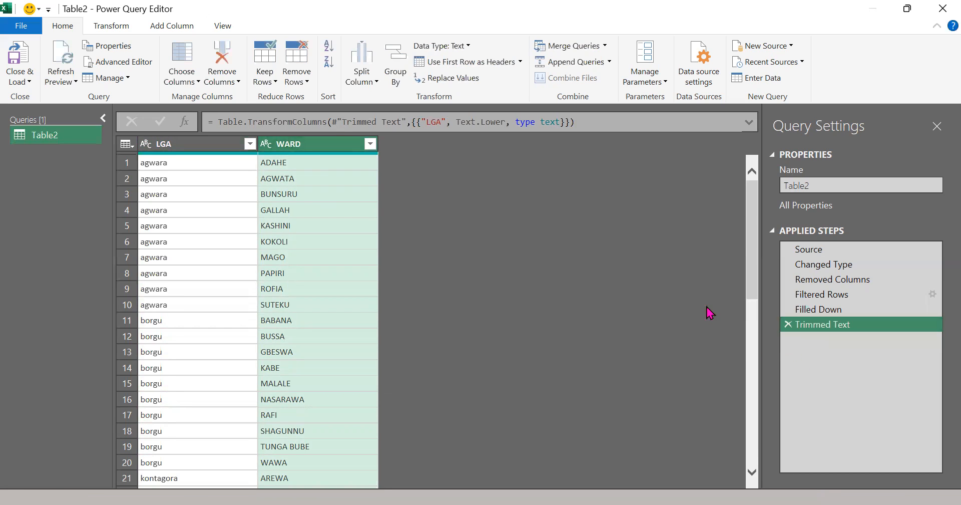
# Convert the text in the LGA column and the WARD column to lowercase.
pyautogui.click(179, 26)
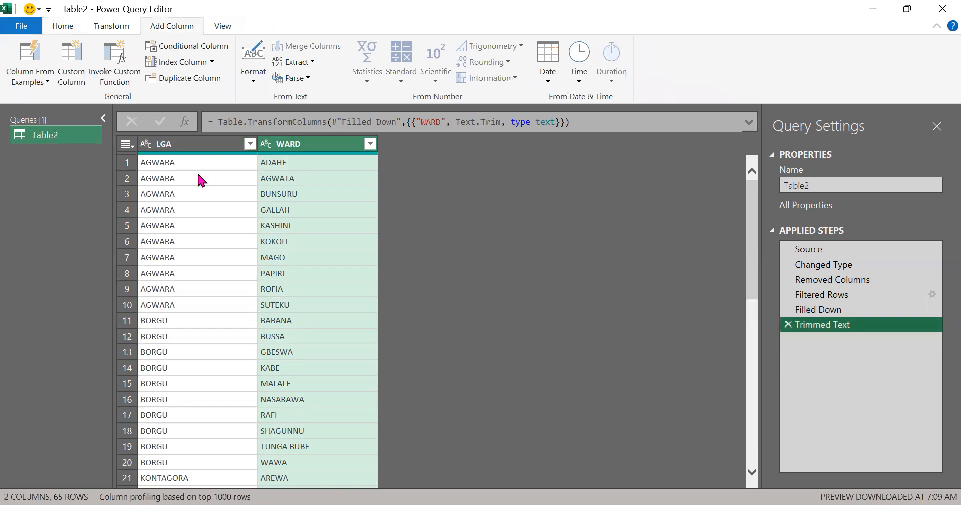
pyautogui.click(198, 150)
pyautogui.rightClick(197, 151)
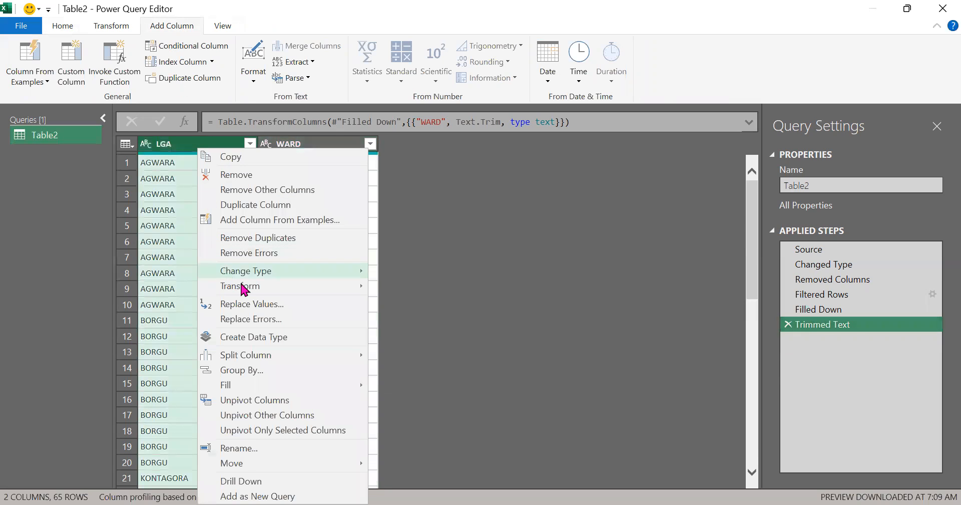
pyautogui.moveTo(271, 286)
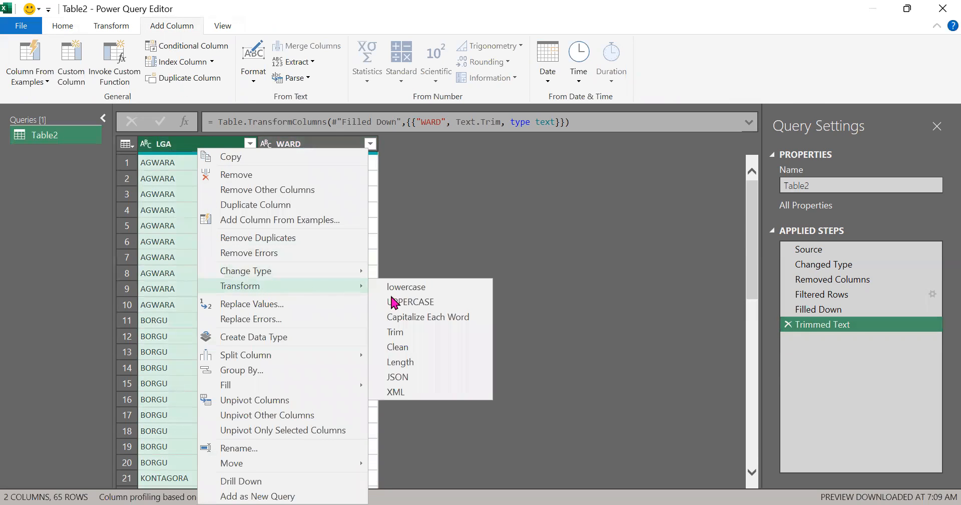
pyautogui.click(406, 287)
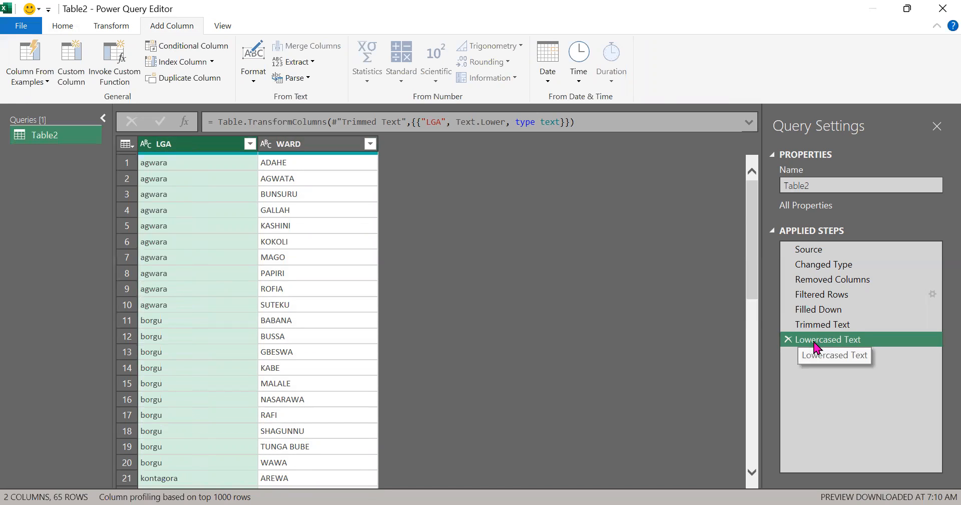
pyautogui.click(293, 145)
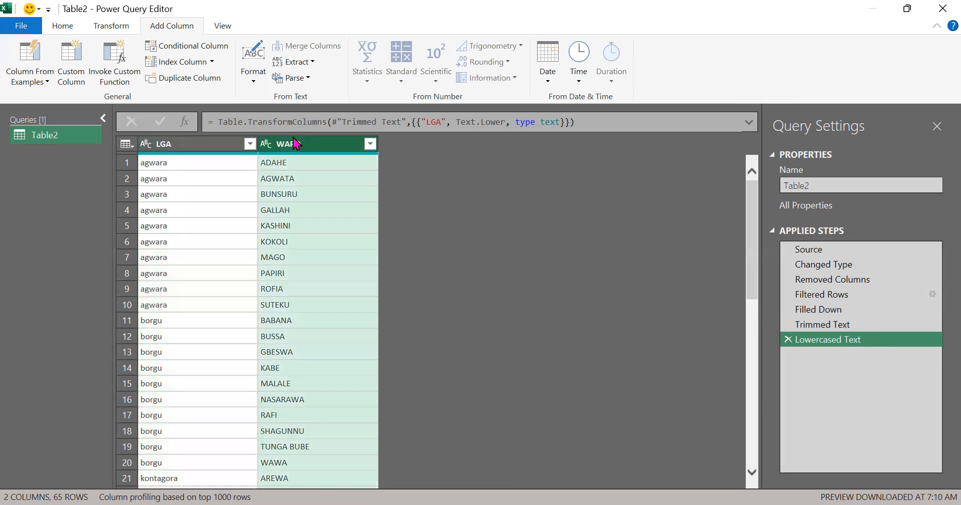
pyautogui.rightClick(309, 147)
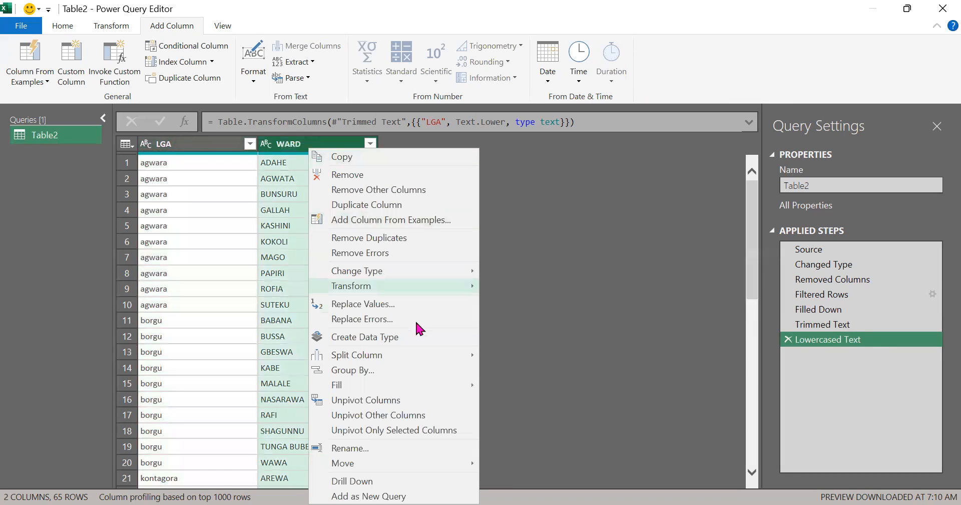
pyautogui.moveTo(480, 292)
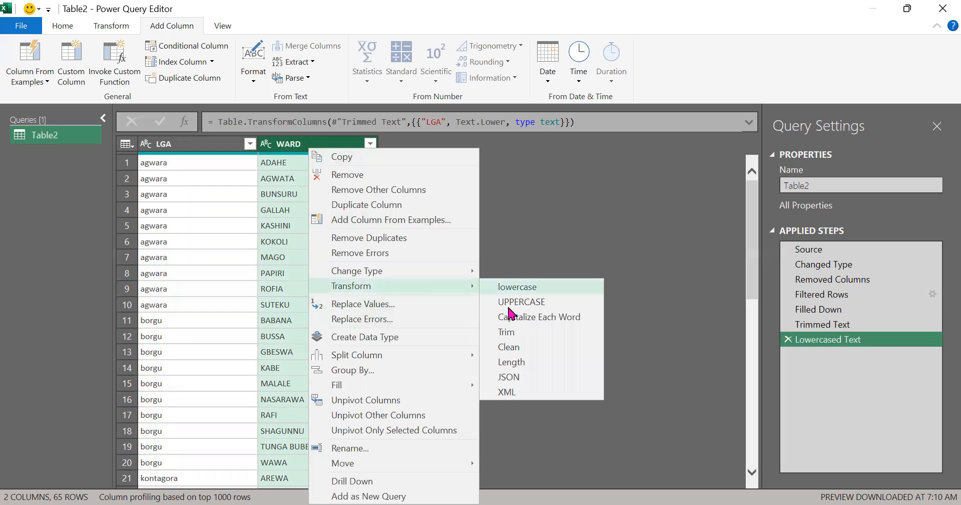
pyautogui.click(535, 292)
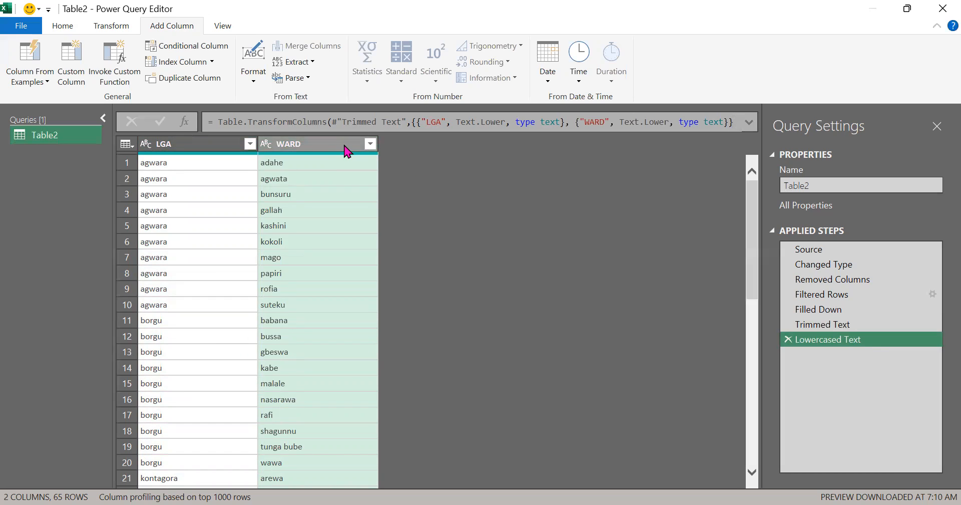
# Examine the LGA and WARD rows through the whole table, checking the lowercase names and multi-word ward names.
pyautogui.scroll(-9, 346, 150)
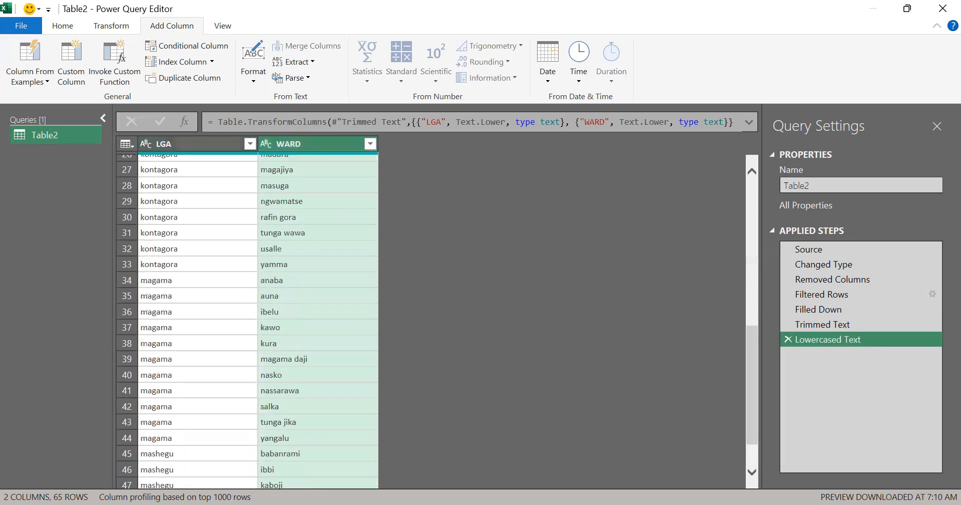
pyautogui.scroll(-1, 248, 321)
pyautogui.scroll(-5, 247, 320)
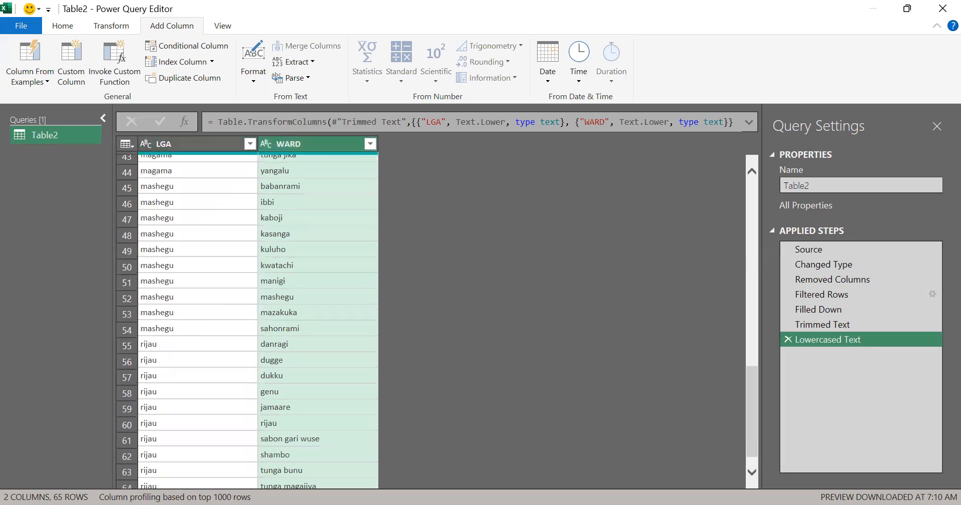
pyautogui.scroll(2, 248, 321)
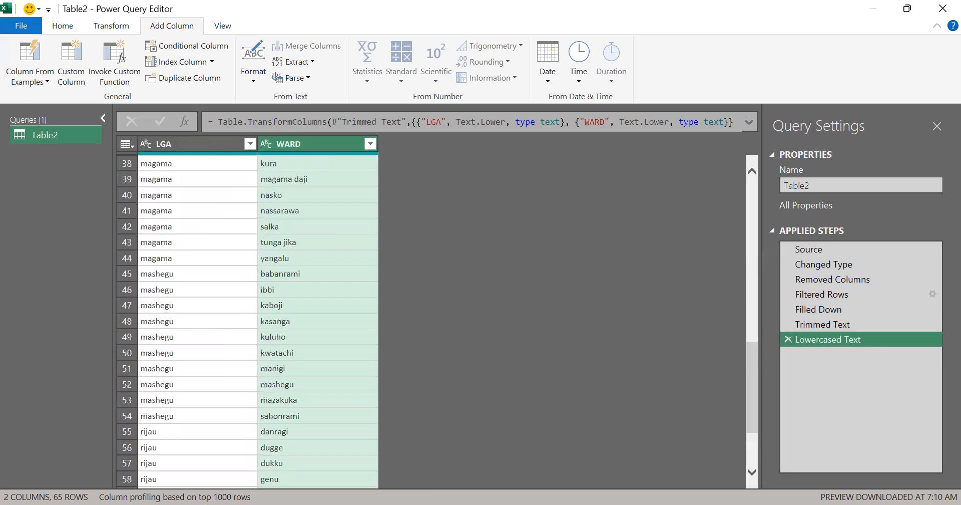
pyautogui.scroll(3, 248, 321)
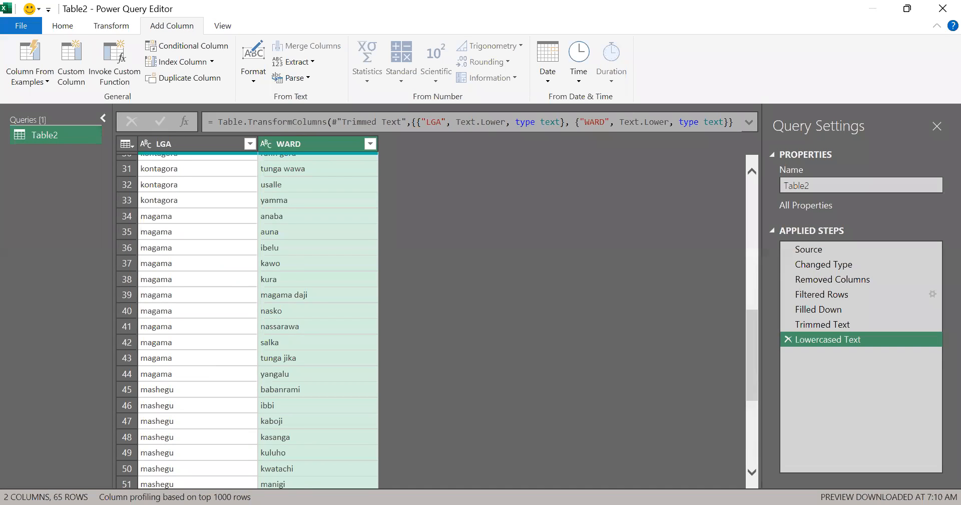
pyautogui.scroll(10, 248, 321)
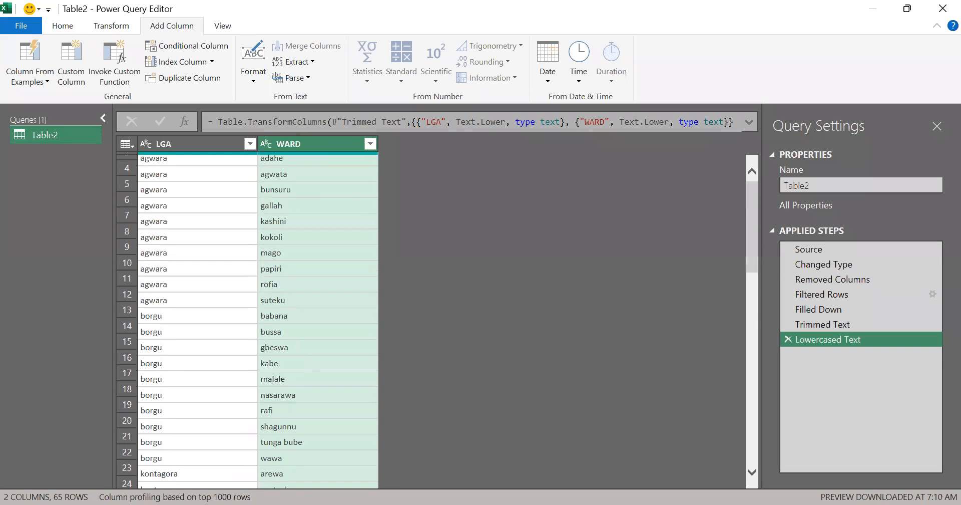
pyautogui.scroll(1, 248, 321)
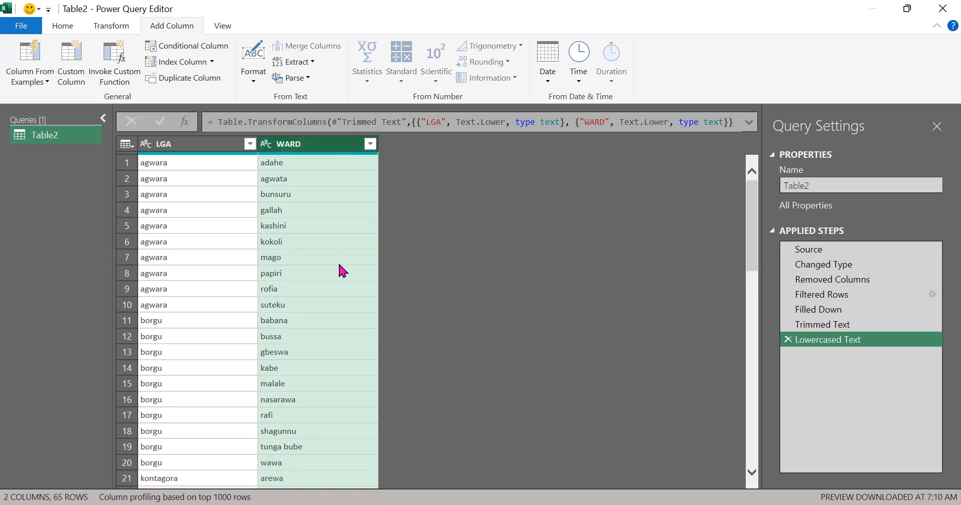
pyautogui.scroll(-7, 338, 260)
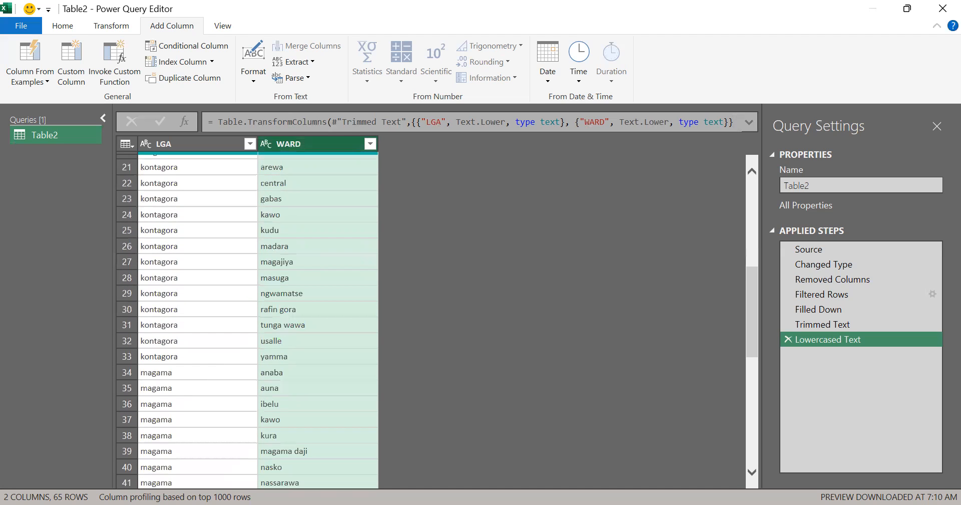
pyautogui.scroll(-1, 247, 320)
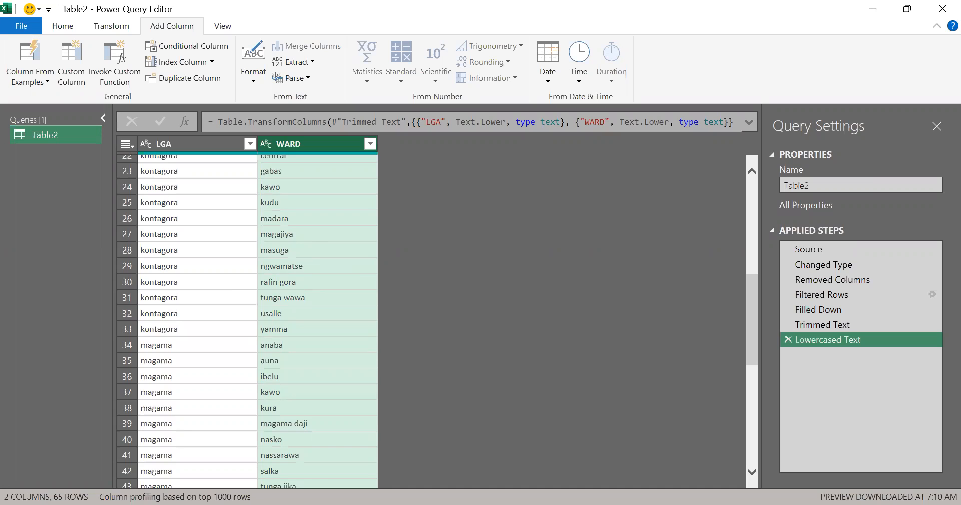
pyautogui.scroll(-2, 247, 320)
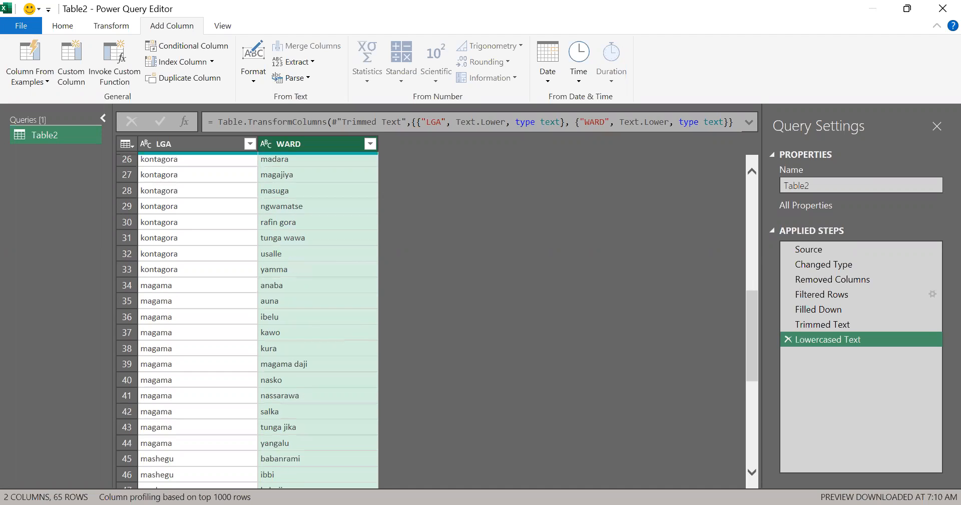
pyautogui.scroll(-2, 247, 320)
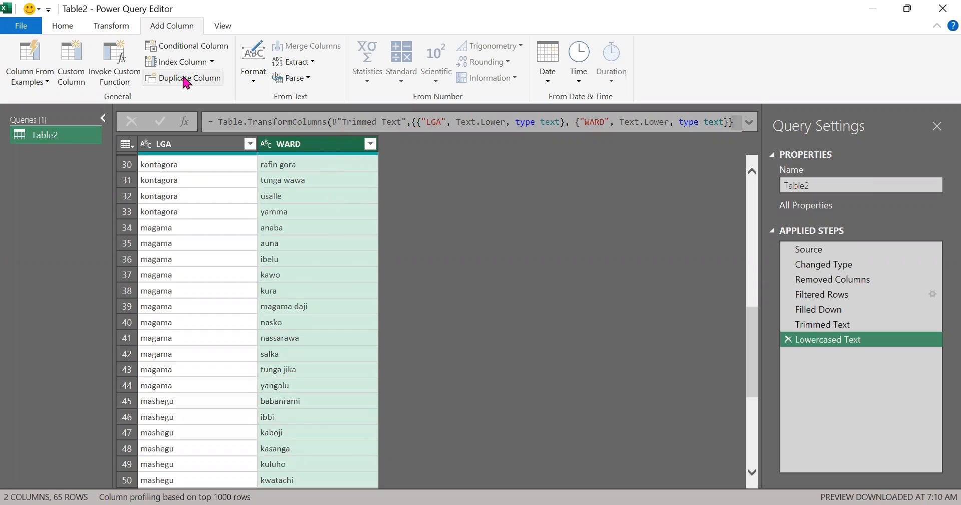
# Duplicate the WARD column and replace every space with an underscore in the copied column.
pyautogui.rightClick(340, 146)
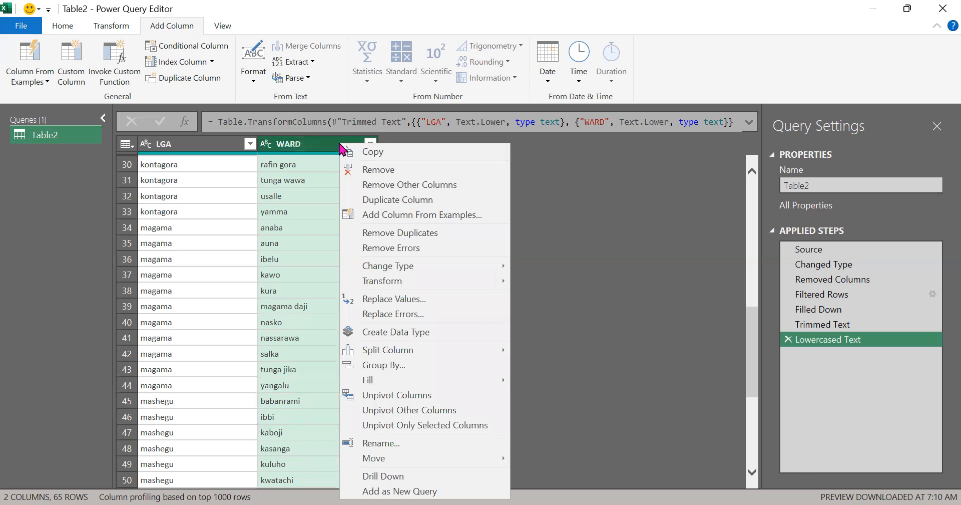
pyautogui.click(390, 199)
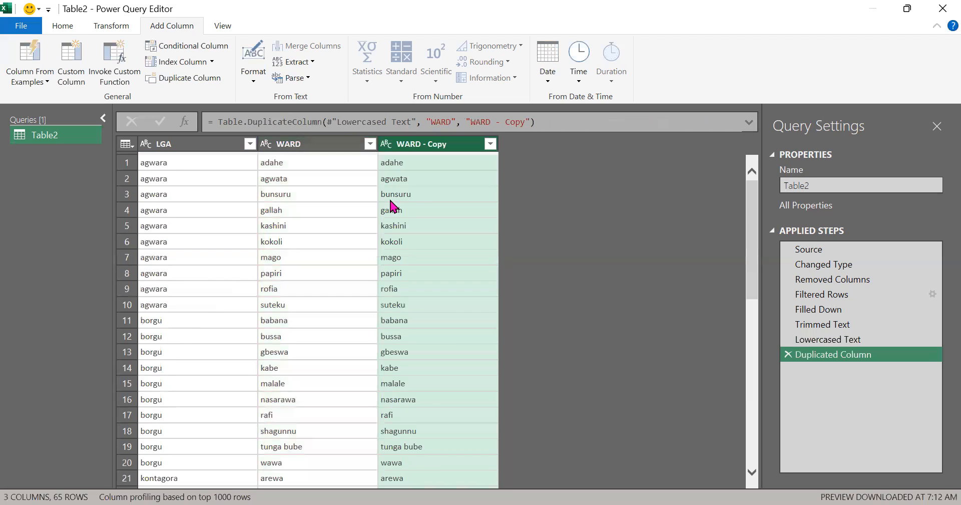
pyautogui.rightClick(433, 145)
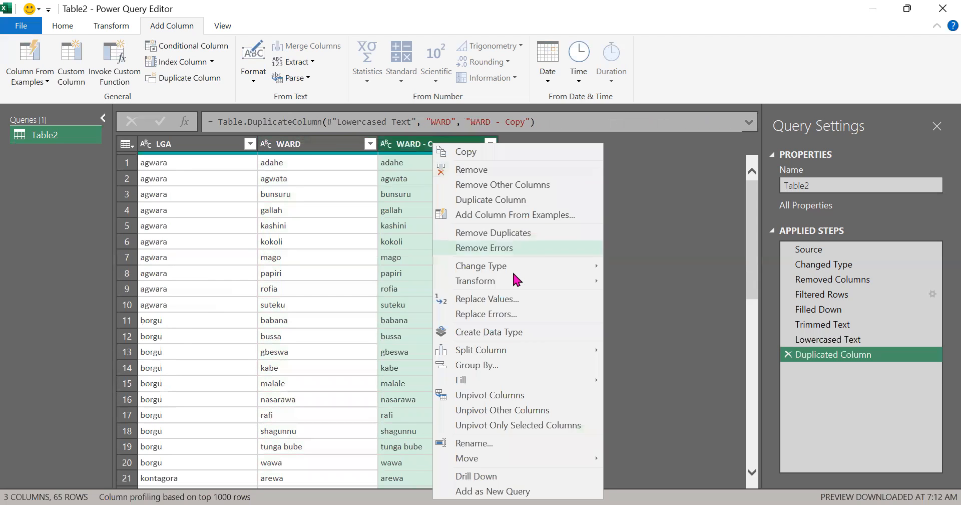
pyautogui.click(521, 299)
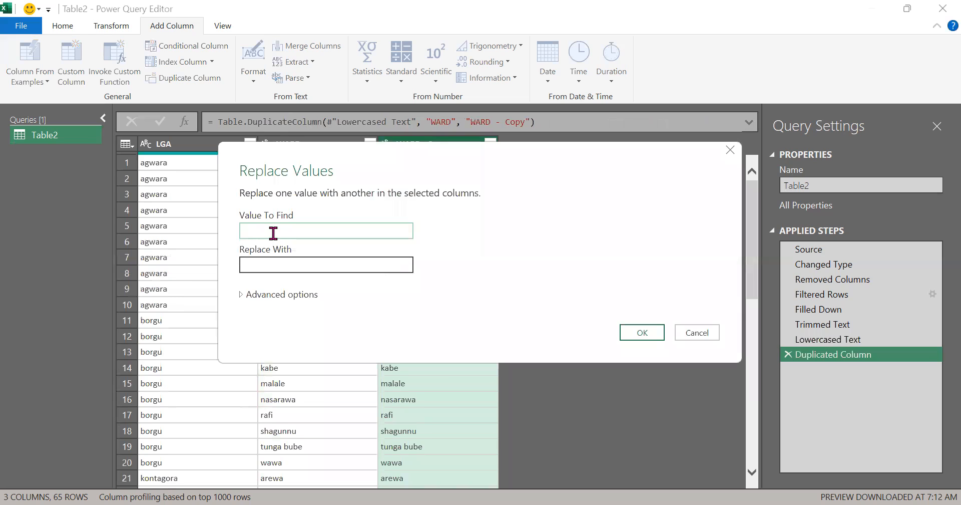
pyautogui.click(268, 269)
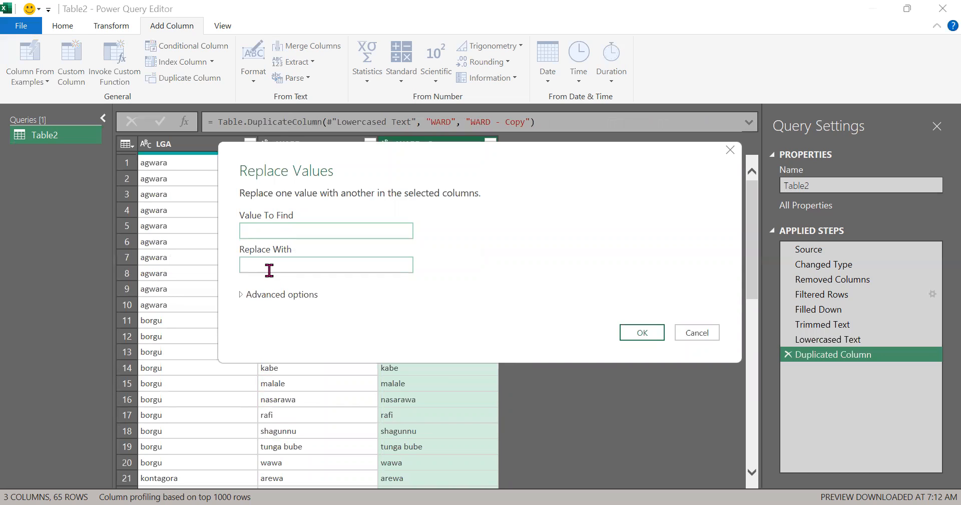
pyautogui.write('_')
pyautogui.click(662, 331)
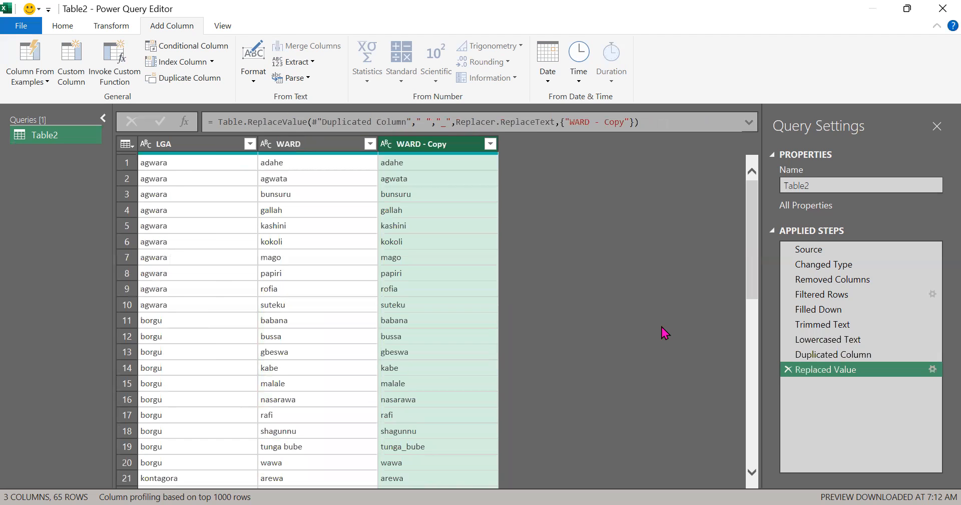
# Compare the multi-word ward names in the WARD column with those in WARD - Copy through the whole table.
pyautogui.scroll(-9, 663, 332)
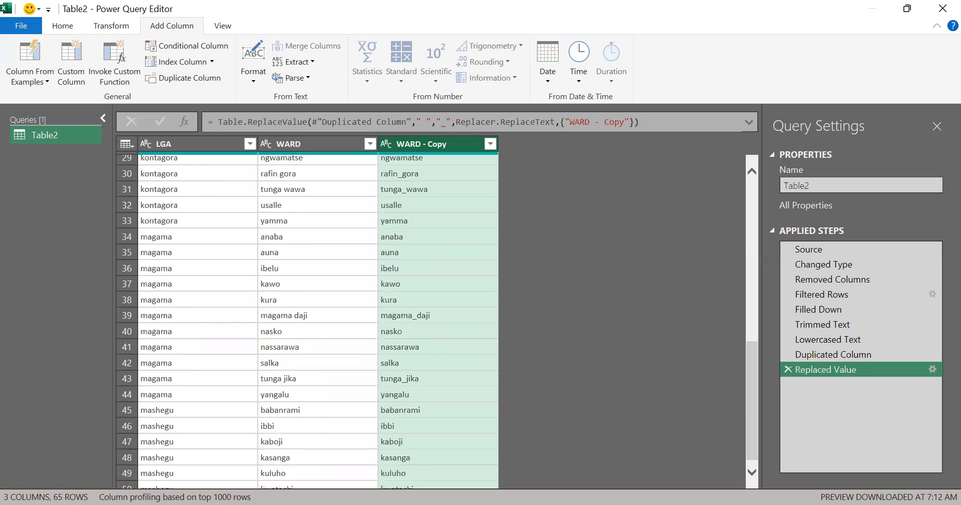
pyautogui.click(315, 311)
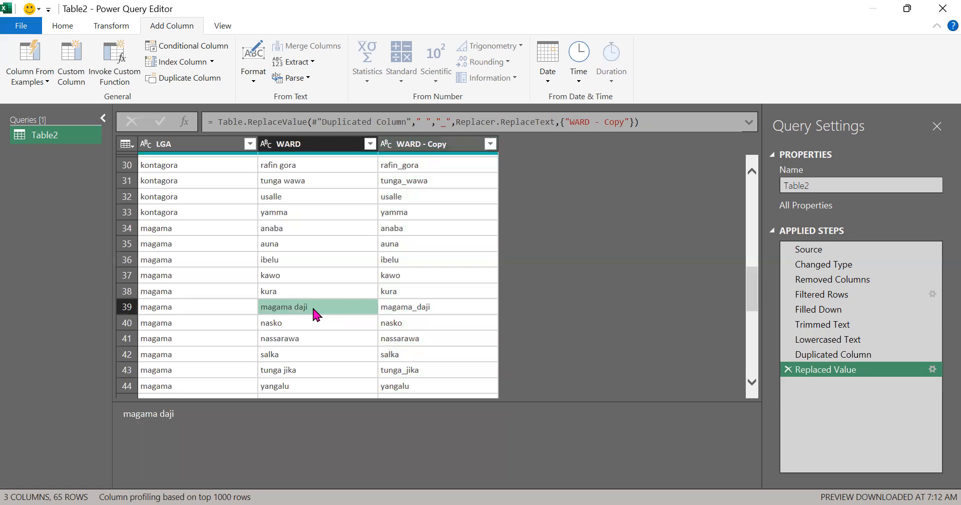
pyautogui.click(430, 309)
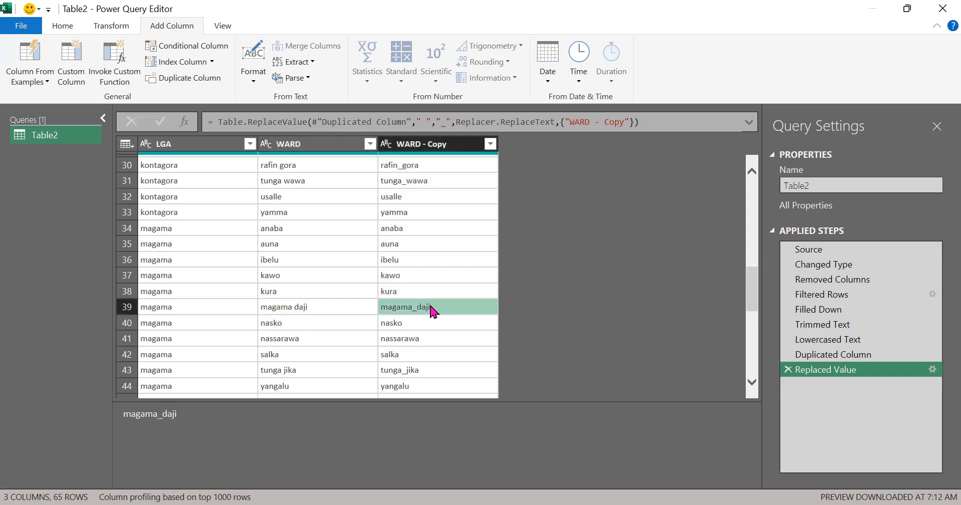
pyautogui.scroll(-4, 430, 311)
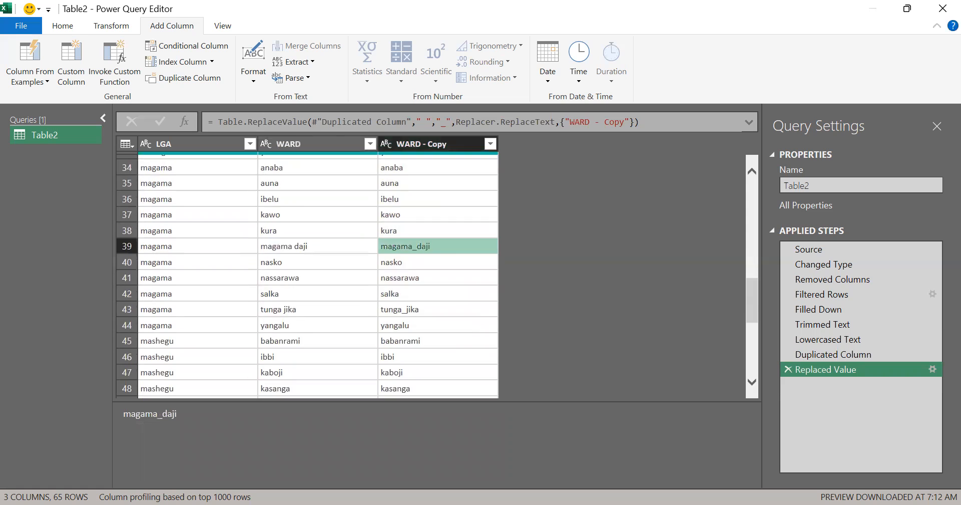
pyautogui.scroll(-3, 307, 275)
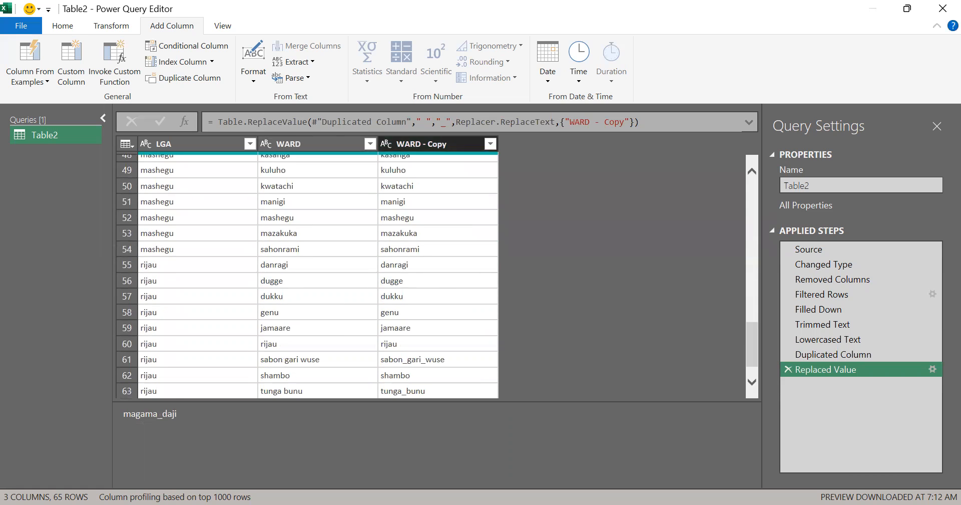
pyautogui.scroll(14, 307, 275)
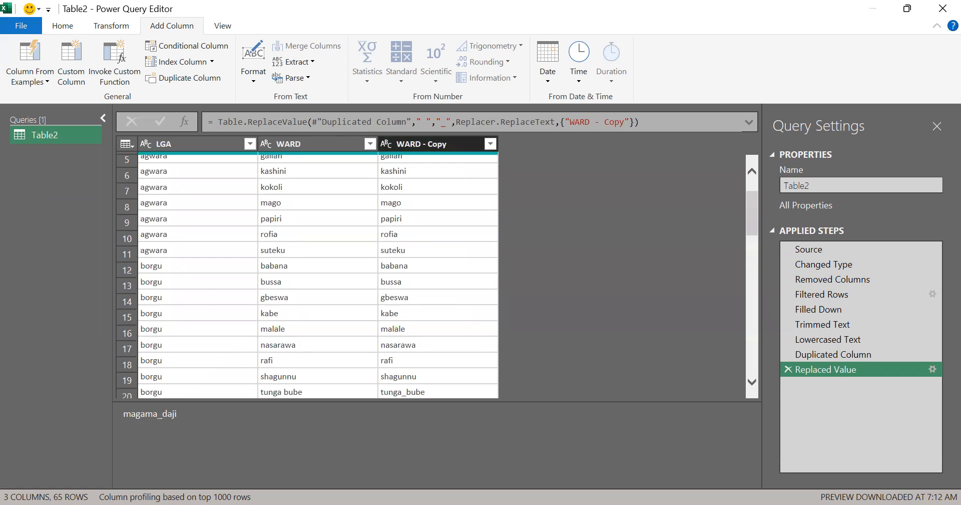
pyautogui.scroll(2, 307, 275)
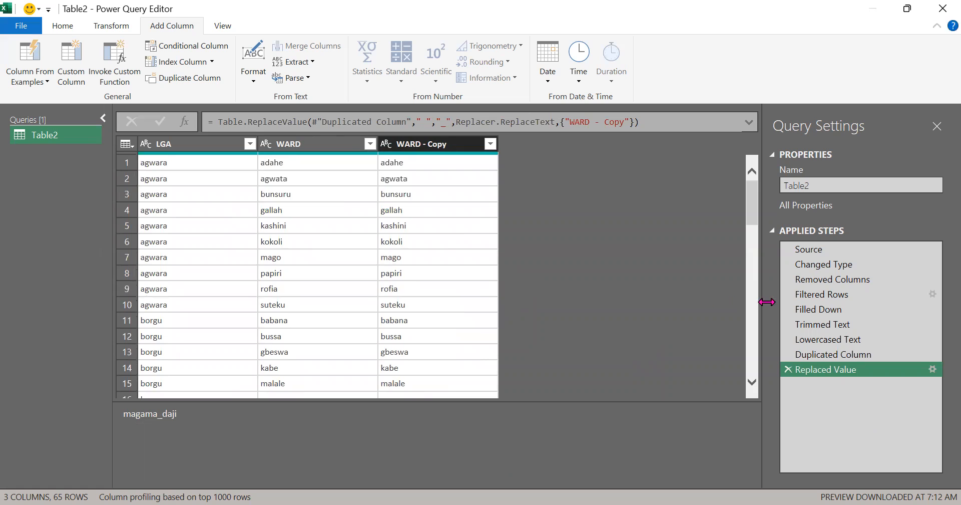
pyautogui.moveTo(752, 213); pyautogui.dragTo(750, 165)
# Duplicate the original WARD column a second time and convert the new copy's text to uppercase.
pyautogui.click(412, 144)
pyautogui.click(300, 150)
pyautogui.rightClick(301, 149)
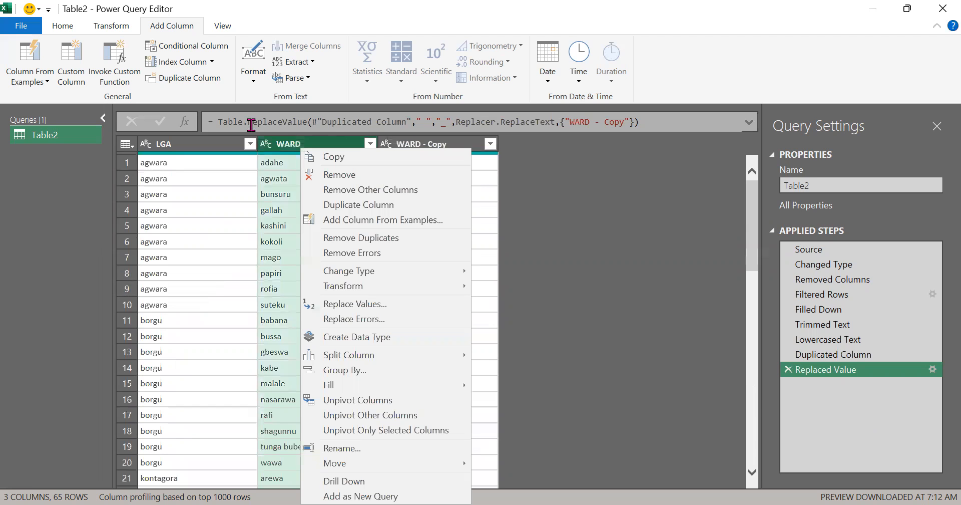
pyautogui.click(326, 205)
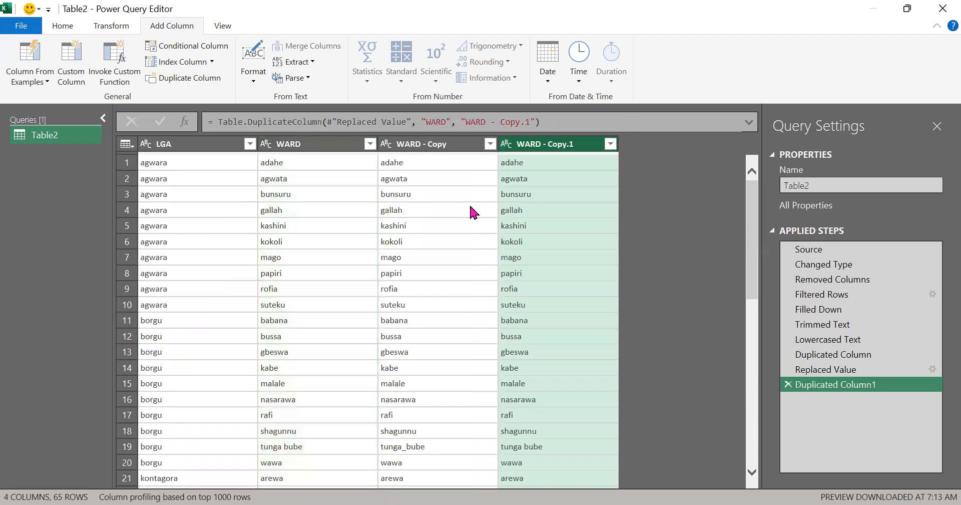
pyautogui.rightClick(561, 145)
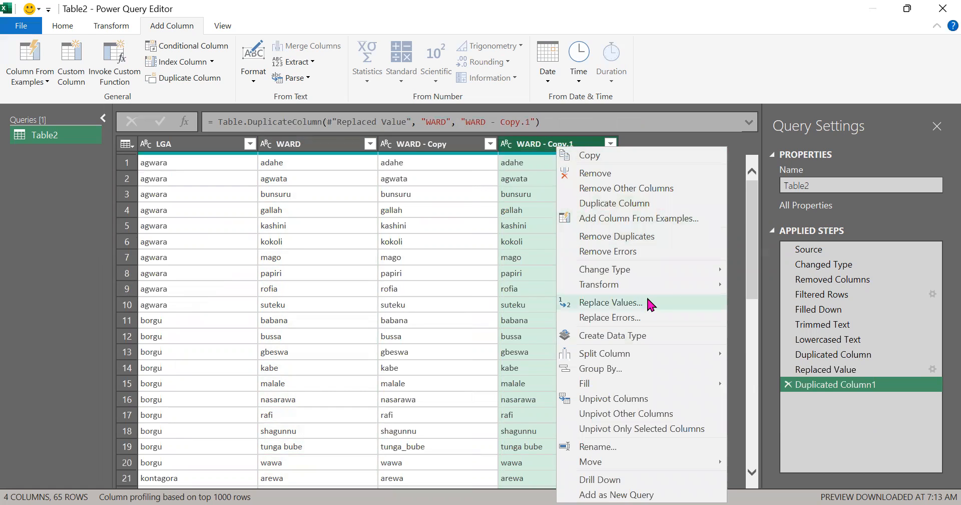
pyautogui.moveTo(686, 287)
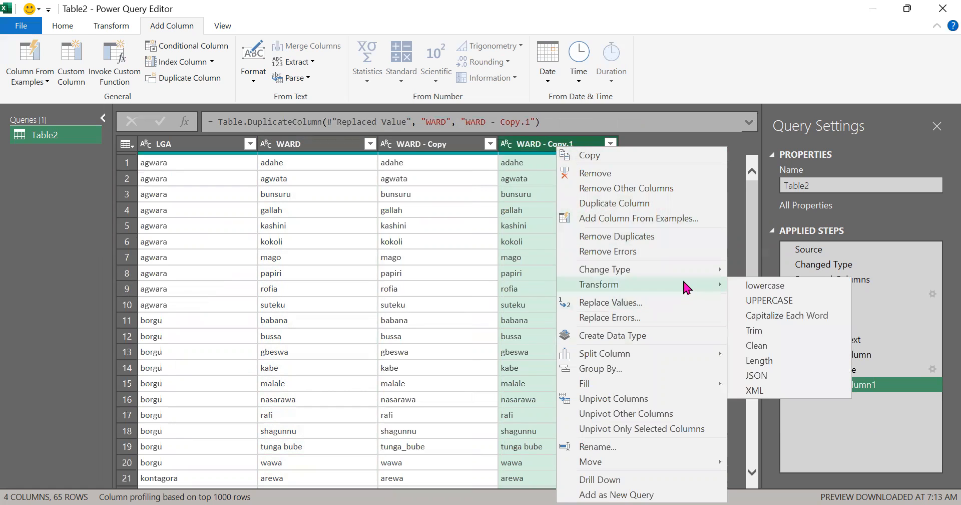
pyautogui.click(745, 300)
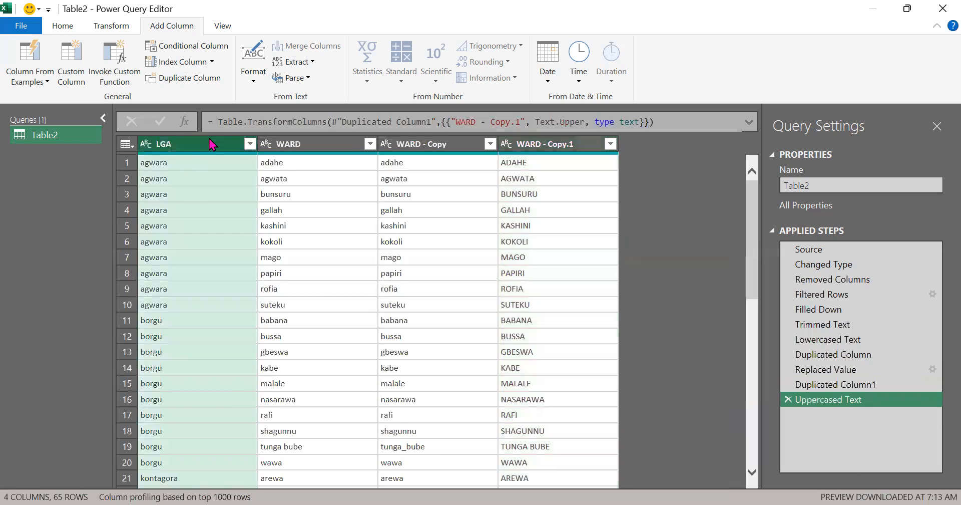
# Duplicate the LGA column and convert the text of its copy to uppercase.
pyautogui.rightClick(210, 144)
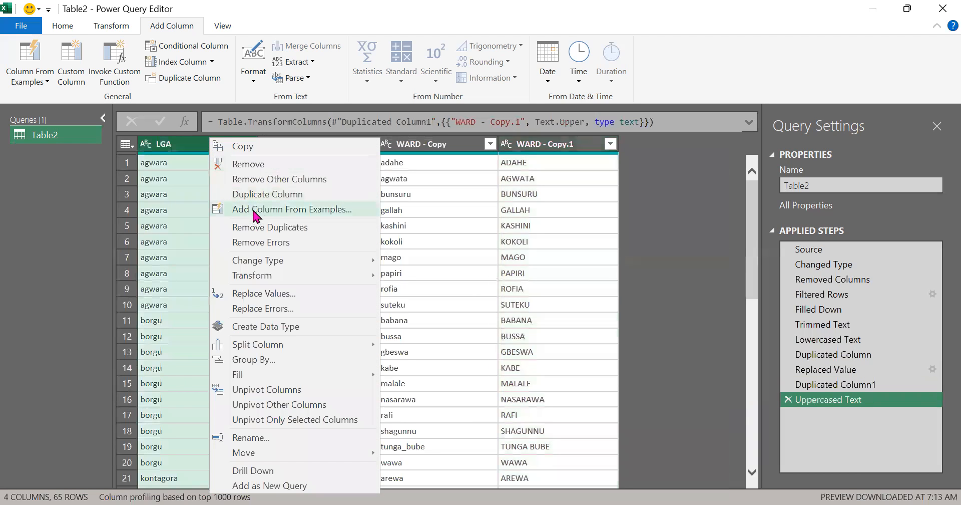
pyautogui.click(258, 194)
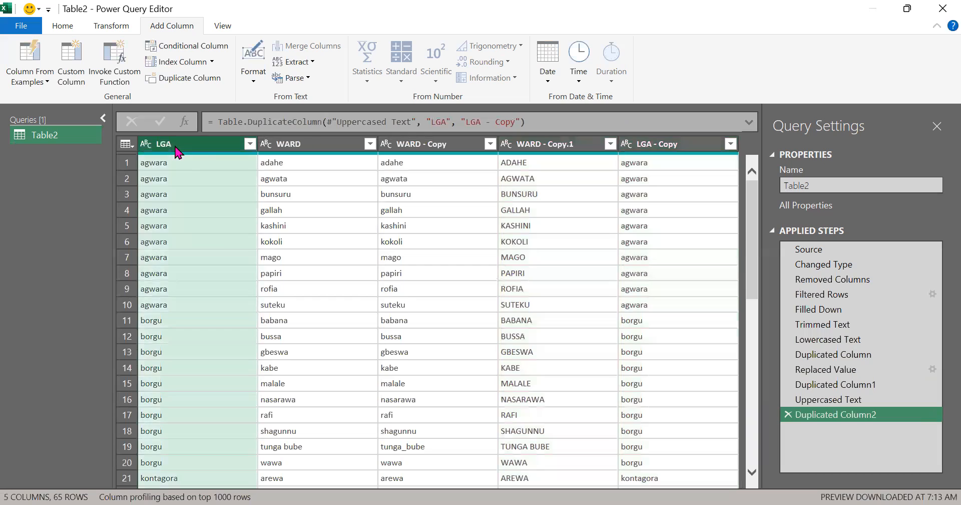
pyautogui.click(651, 144)
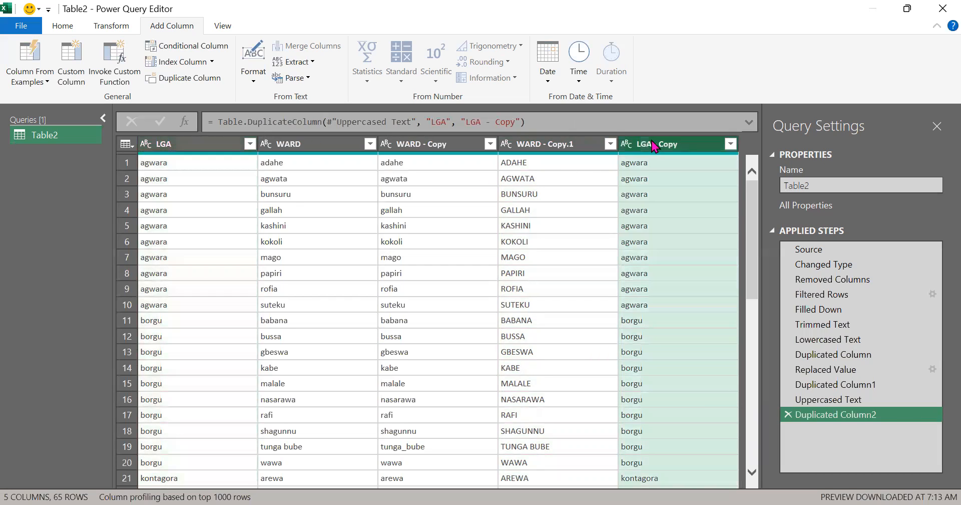
pyautogui.rightClick(650, 144)
pyautogui.moveTo(724, 277)
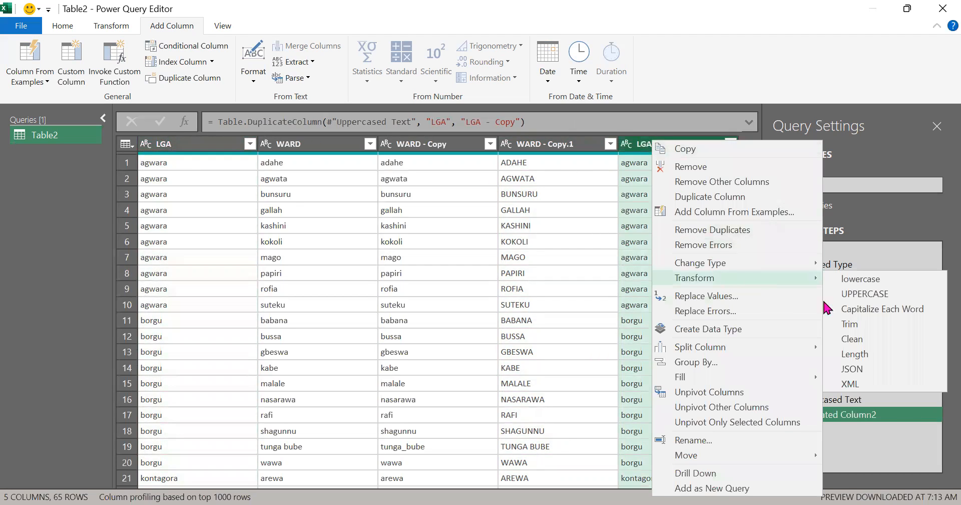
pyautogui.click(853, 296)
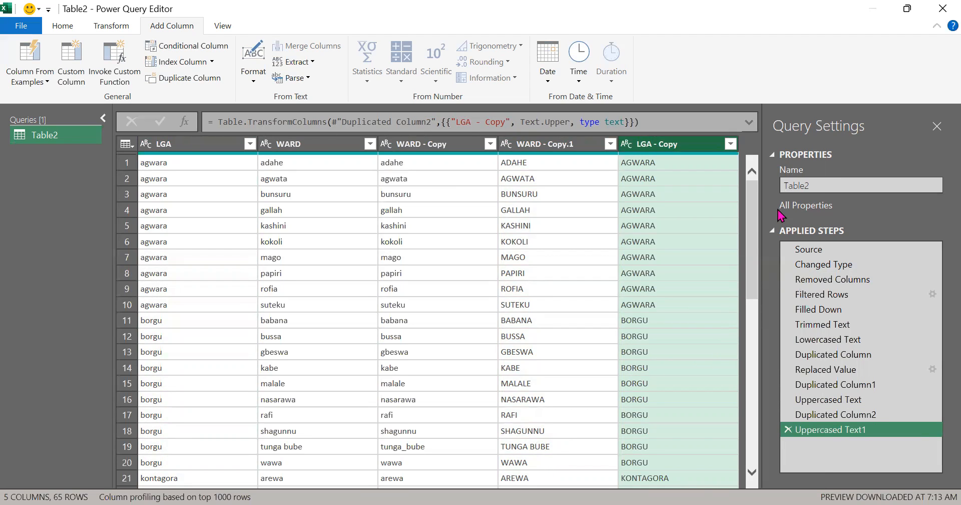
# Close and load the query into the lookup table workbook, and close the Queries & Connections pane.
pyautogui.moveTo(754, 236); pyautogui.dragTo(761, 75)
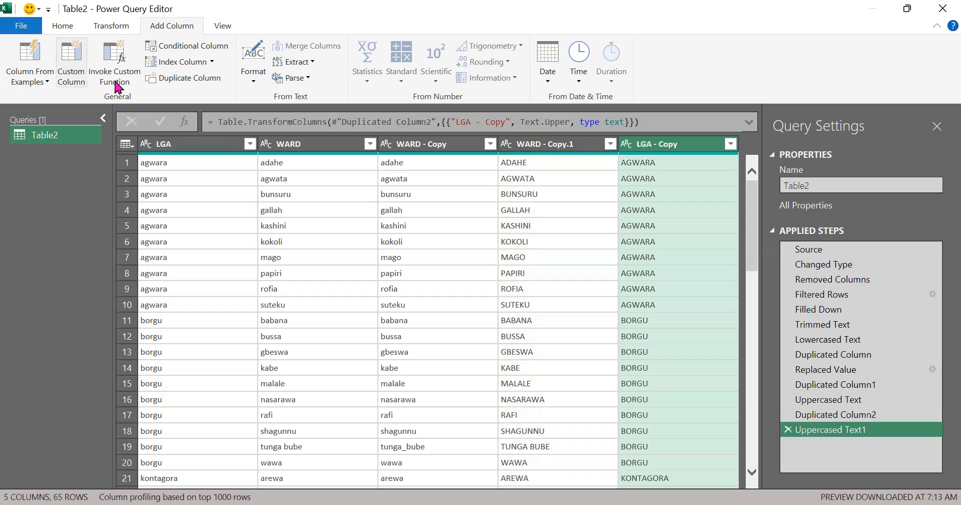
pyautogui.click(64, 26)
pyautogui.click(25, 81)
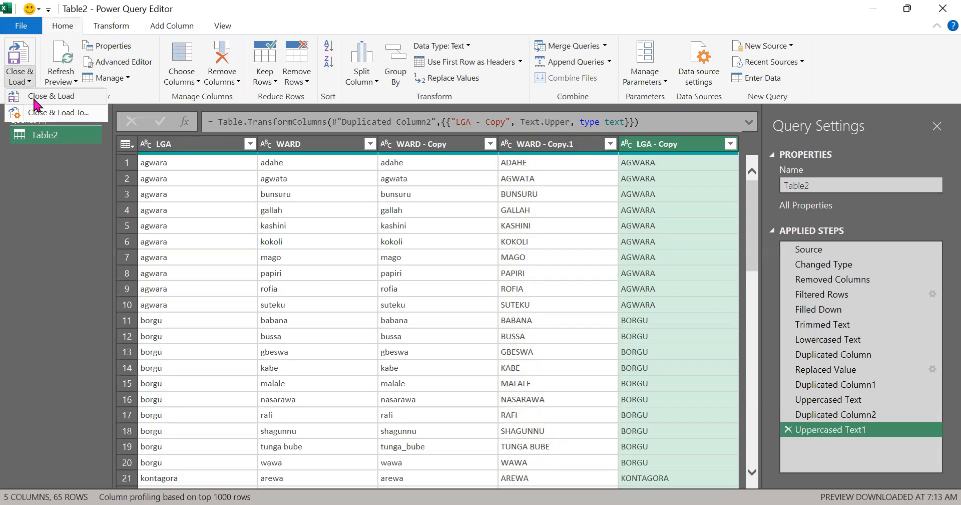
pyautogui.click(35, 96)
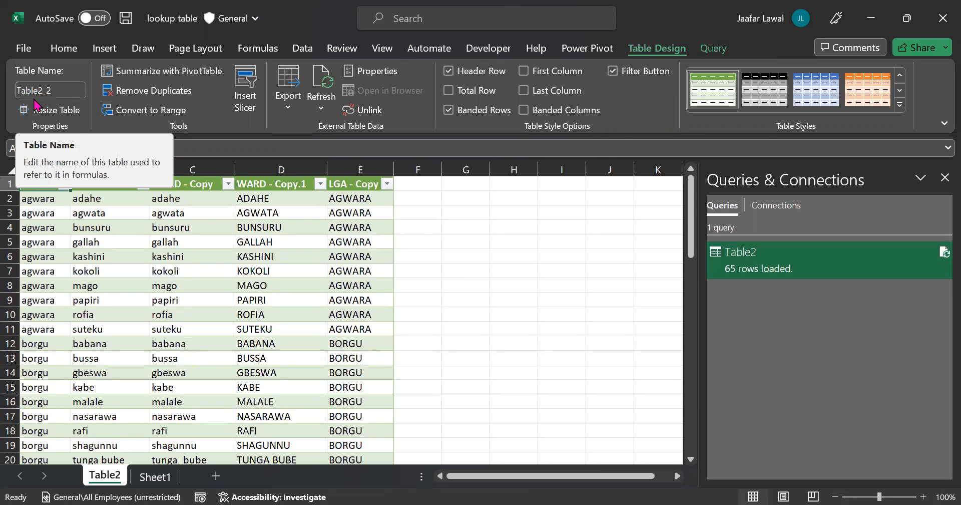
pyautogui.click(426, 317)
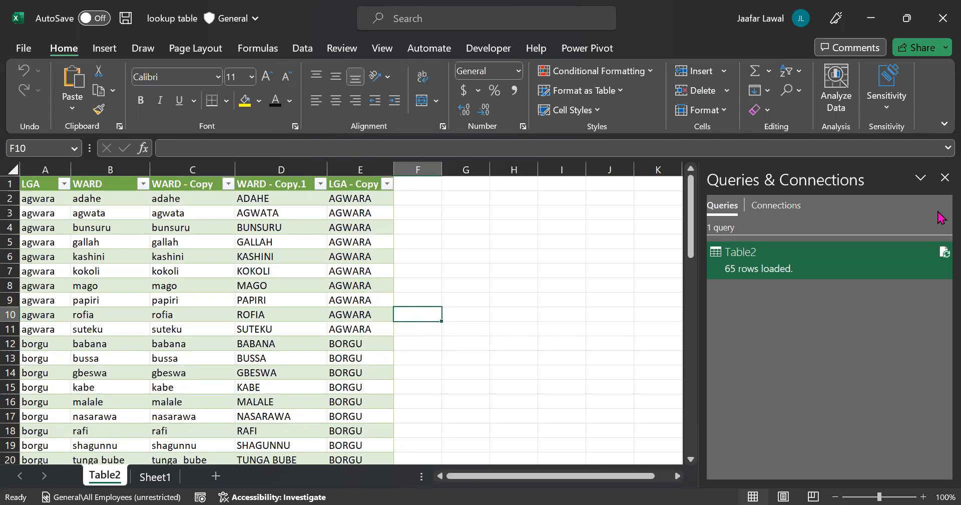
pyautogui.click(944, 177)
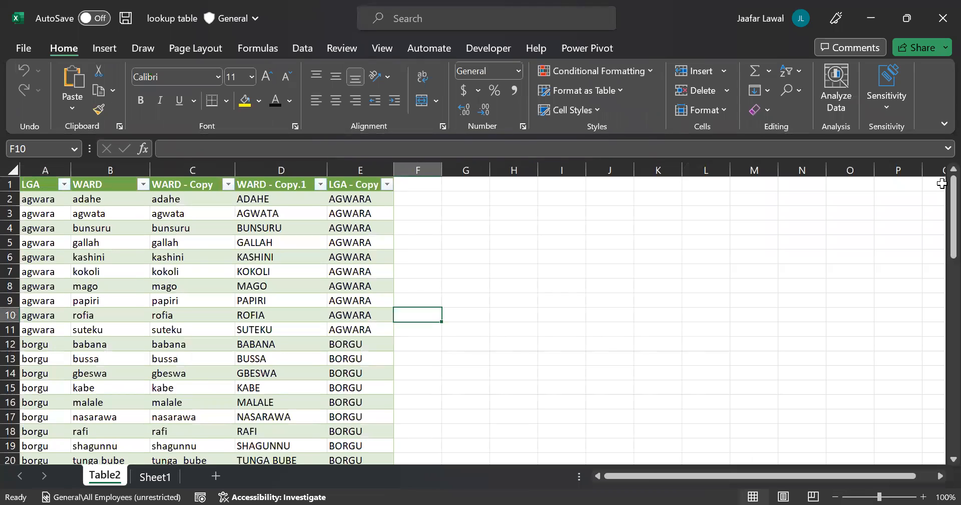
pyautogui.click(194, 387)
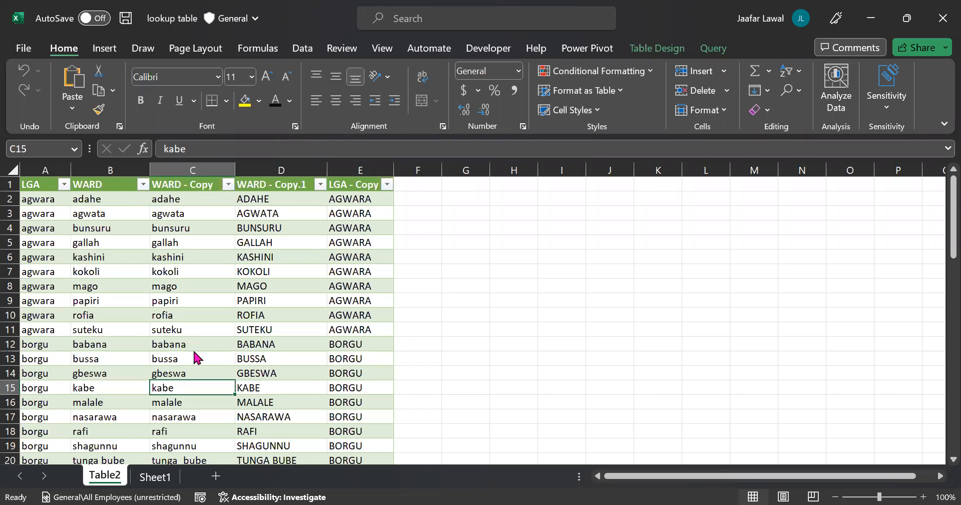
# Switch to the Book4 workbook and enter the header table_id in cell C1, beside Delete(Y).
pyautogui.hotkey('alt', 'Tab')
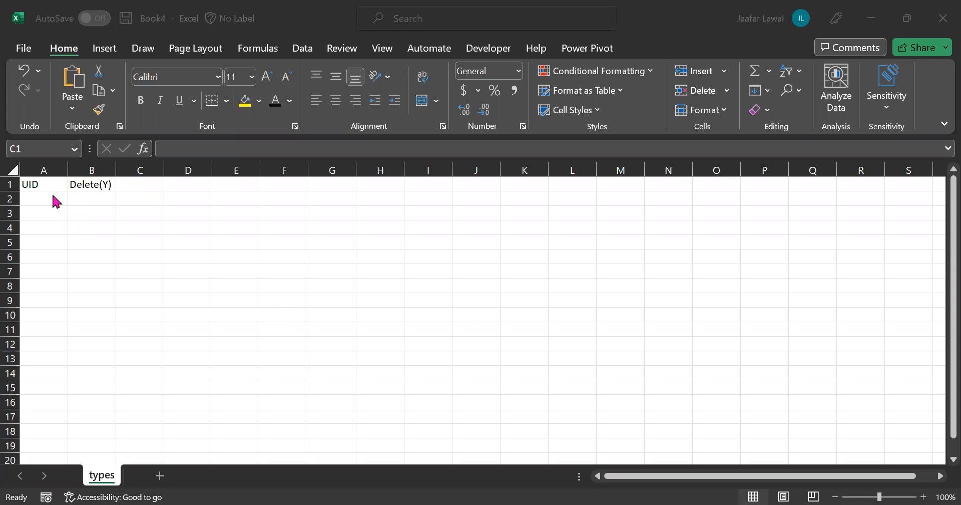
pyautogui.click(102, 190)
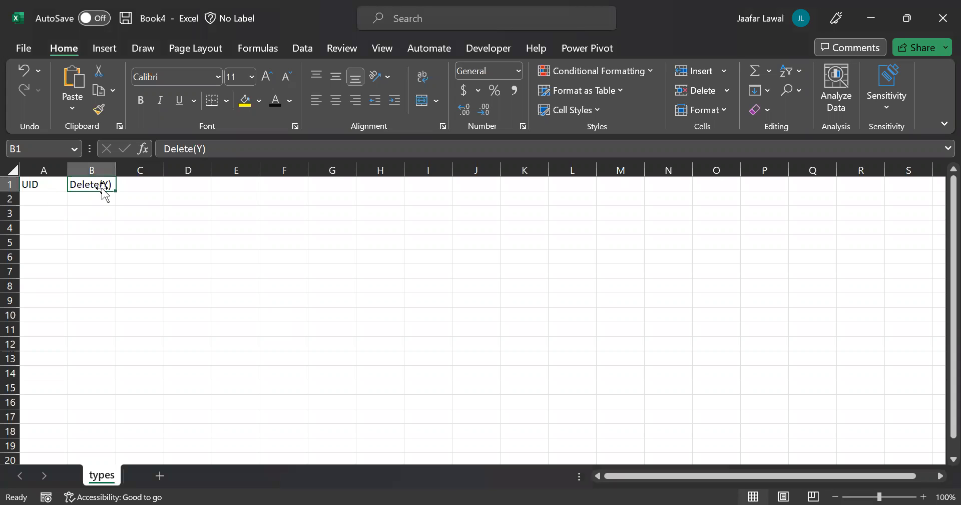
pyautogui.press('Return')
pyautogui.click(150, 184)
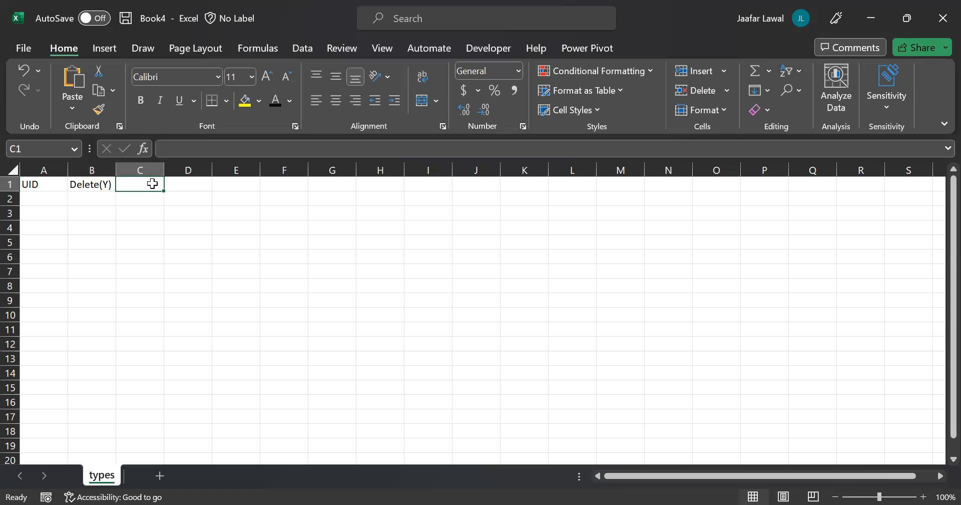
pyautogui.doubleClick(153, 184)
pyautogui.write('table')
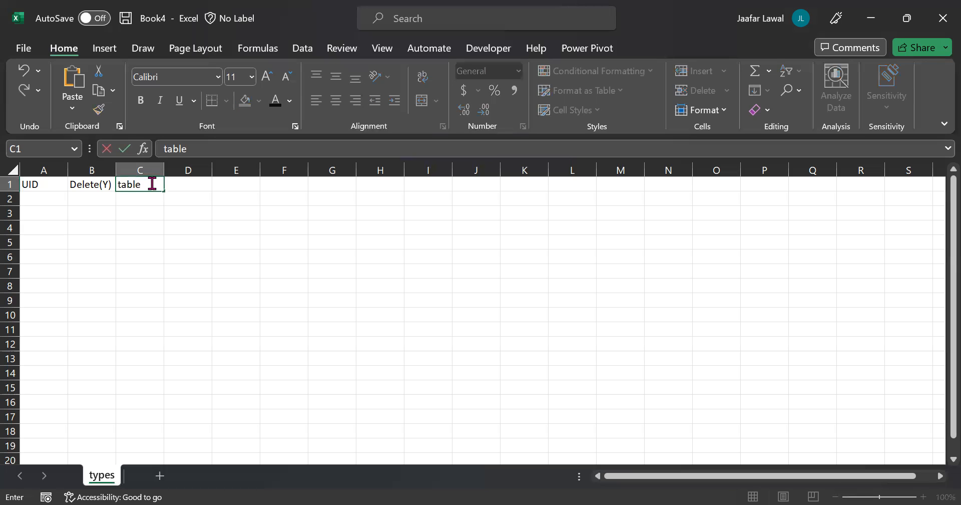
pyautogui.write('_id')
# Enter lga in cell C2 as the first value under the table_id header.
pyautogui.click(136, 196)
pyautogui.write('l')
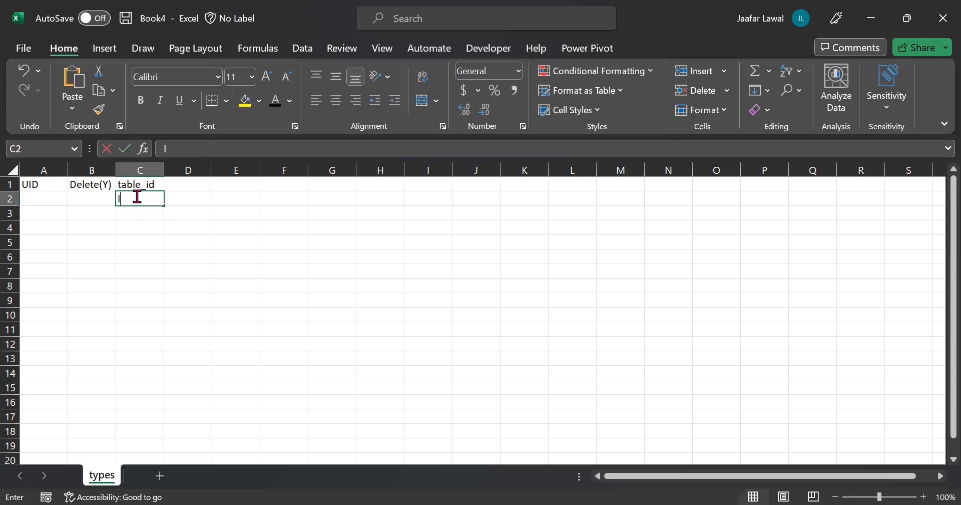
pyautogui.write('ga')
pyautogui.click(147, 214)
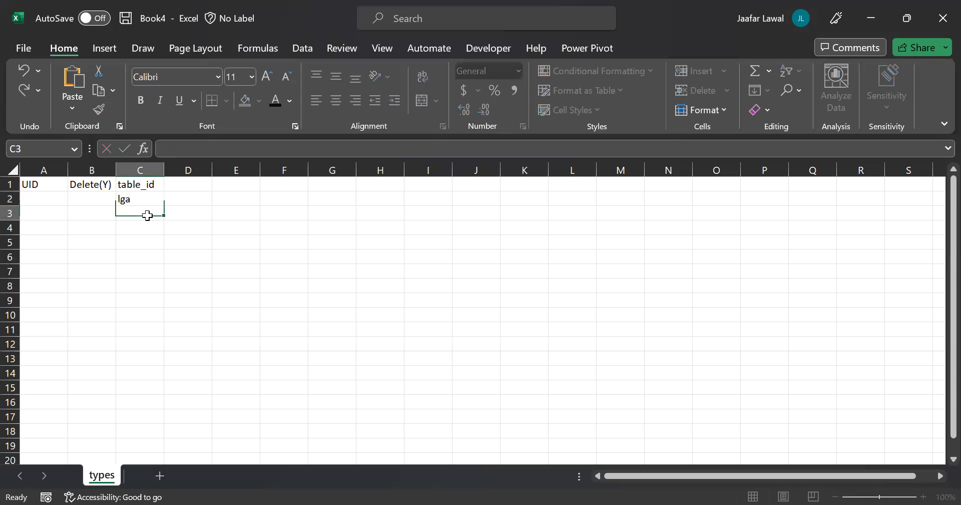
# Enter ward in cell C3 as the second value under the table_id header.
pyautogui.doubleClick(147, 215)
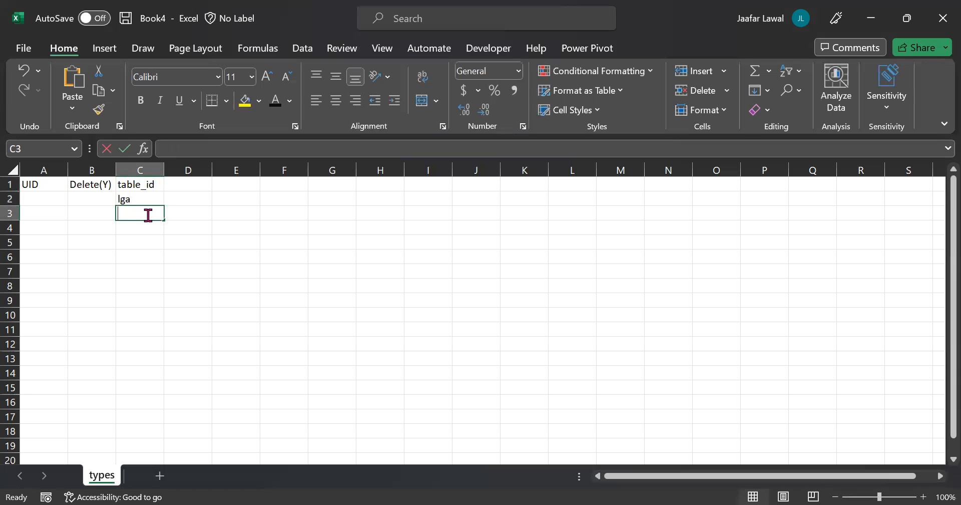
pyautogui.write('ward')
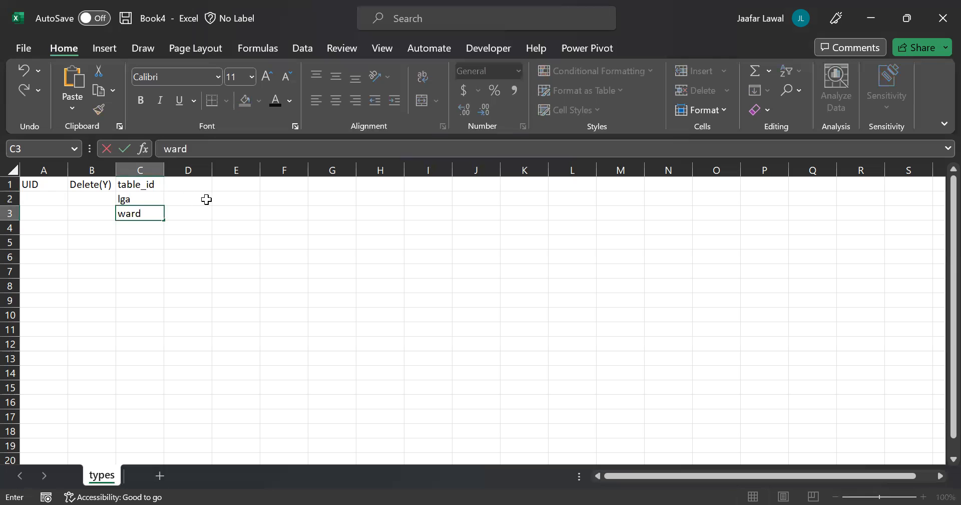
pyautogui.click(206, 197)
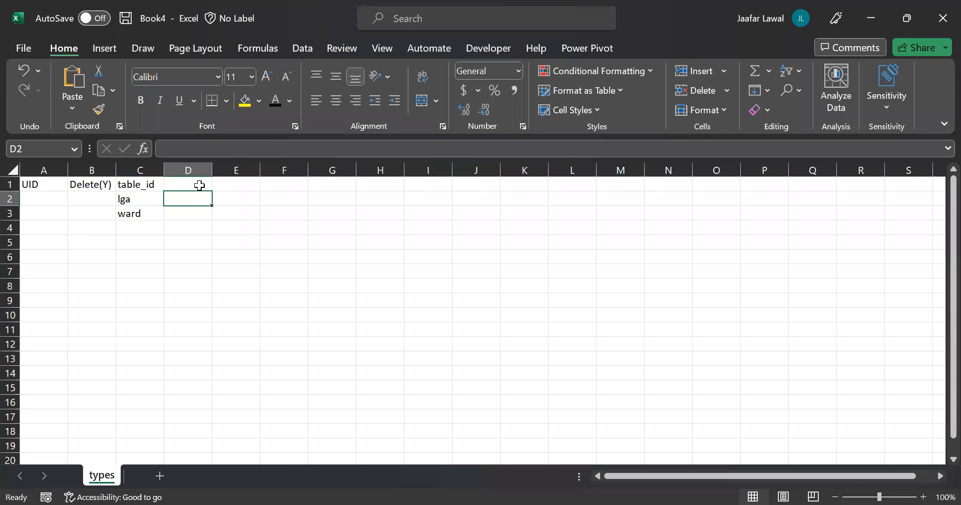
# Add the headers is global? in cell D1 and field 1 in cell E1.
pyautogui.click(199, 186)
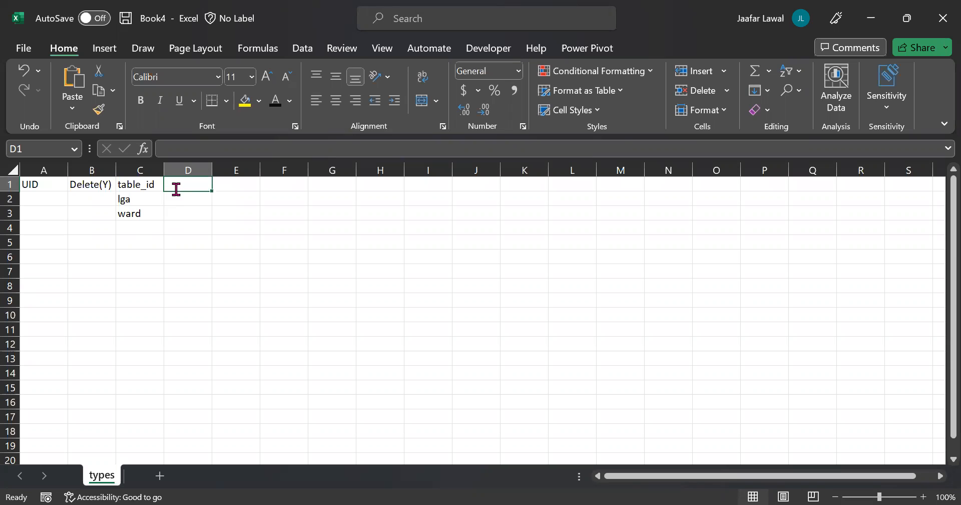
pyautogui.write('is global')
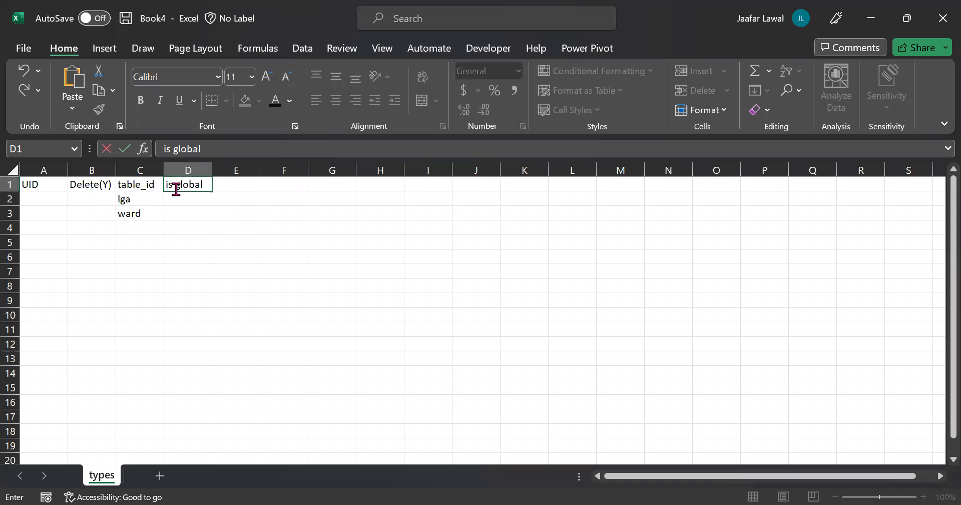
pyautogui.write('?')
pyautogui.press('Tab')
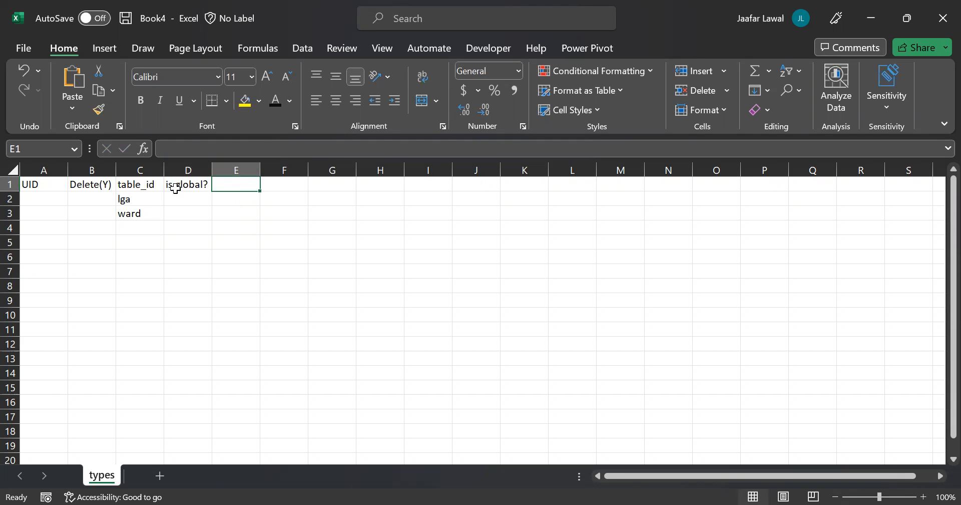
pyautogui.write('field 1')
pyautogui.press('Tab')
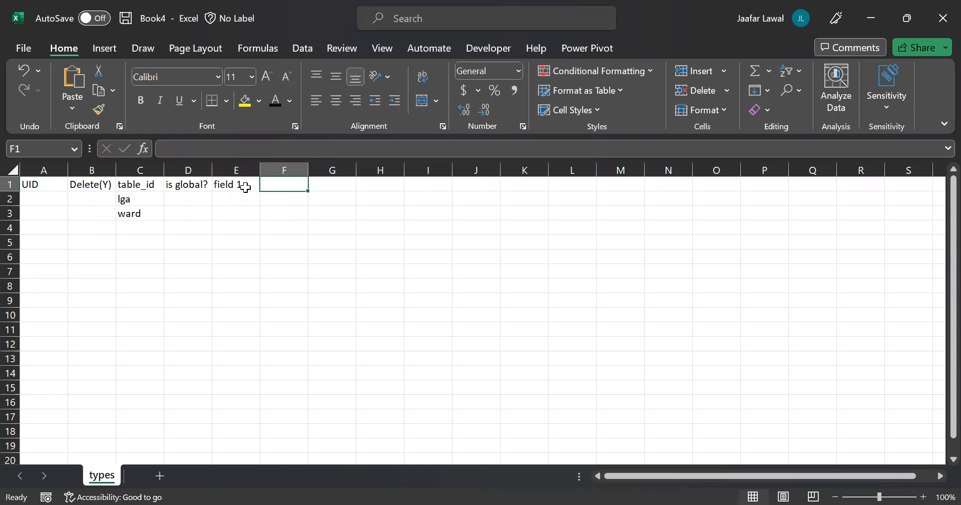
# Add the headers field 2 in cell F1 and field 3 in cell G1.
pyautogui.write('fil')
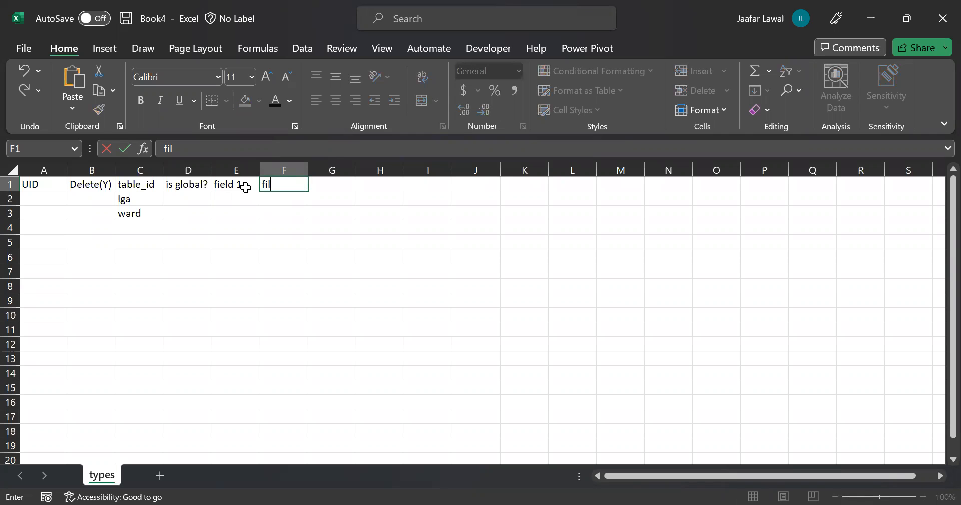
pyautogui.write('ed')
pyautogui.press('Tab')
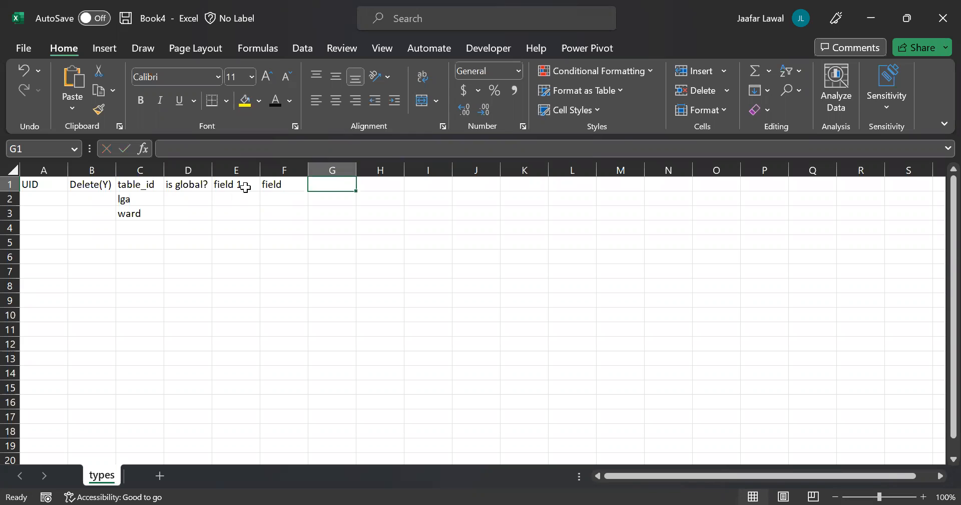
pyautogui.click(299, 182)
pyautogui.doubleClick(299, 182)
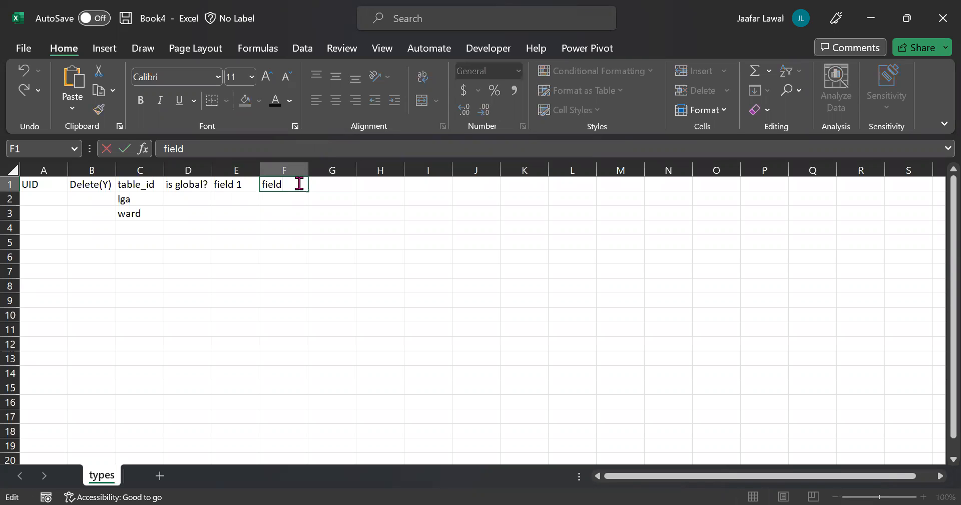
pyautogui.write('2')
pyautogui.press('Tab')
pyautogui.write('f')
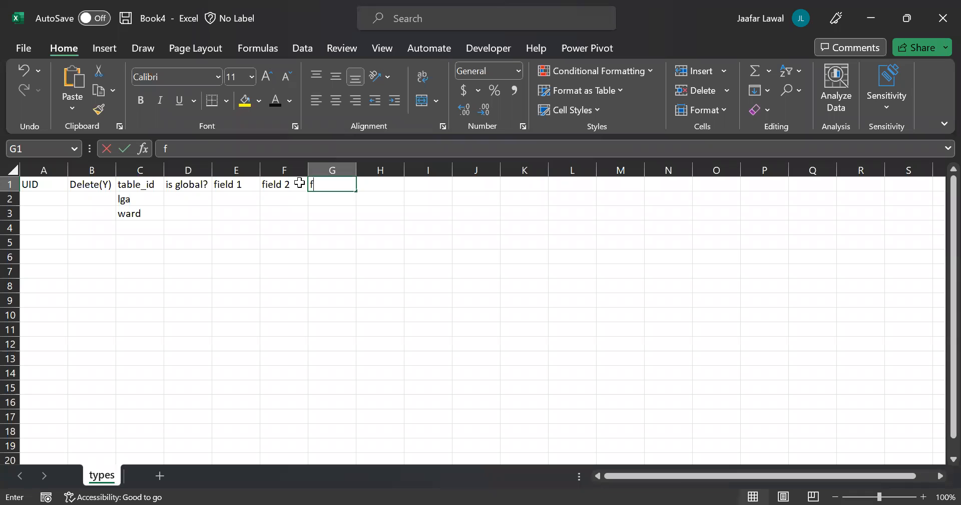
pyautogui.write('ield 3')
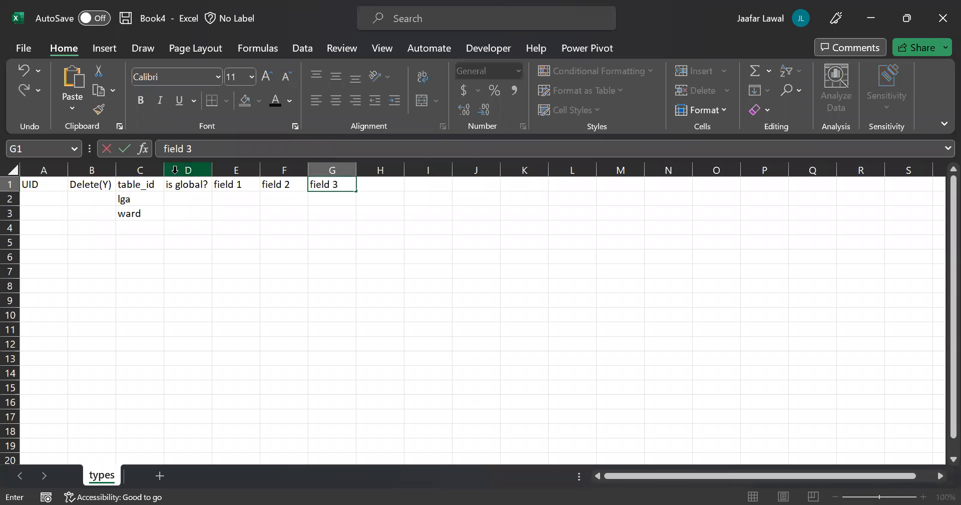
pyautogui.click(176, 212)
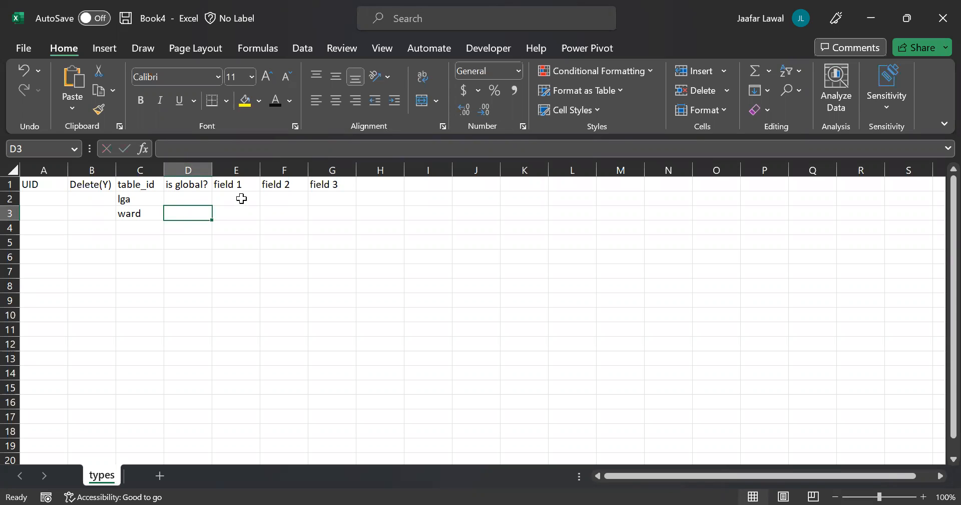
# Enter id under the field 1 header for both the lga and ward rows.
pyautogui.click(244, 198)
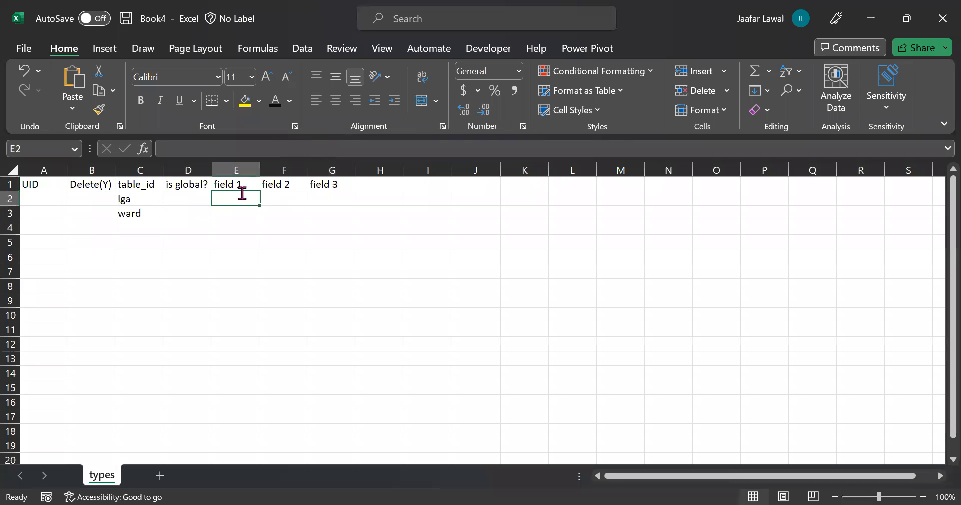
pyautogui.write('id')
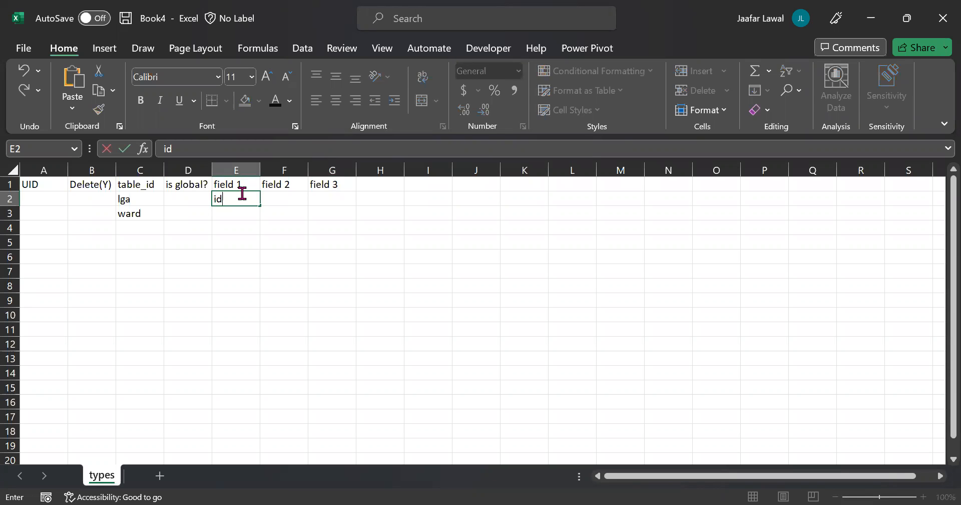
pyautogui.press('Return')
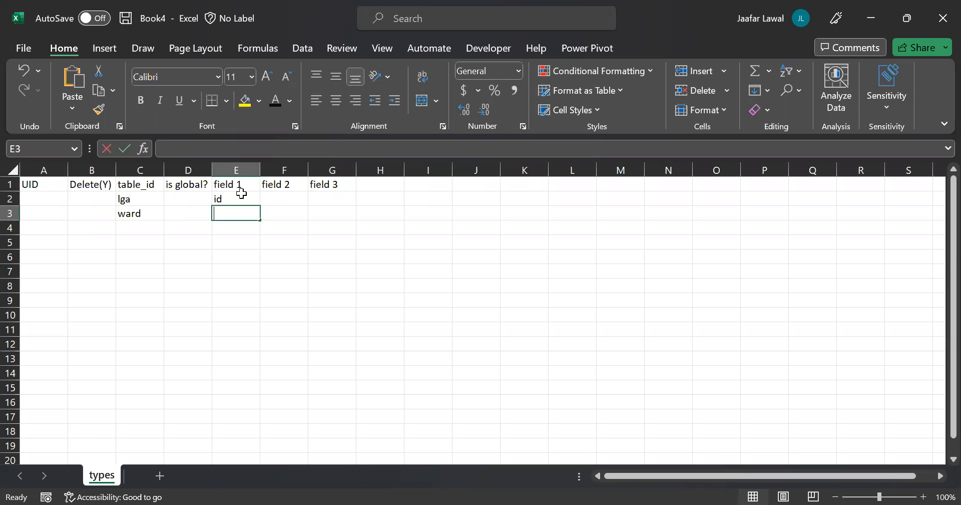
pyautogui.write('id')
pyautogui.press('Tab')
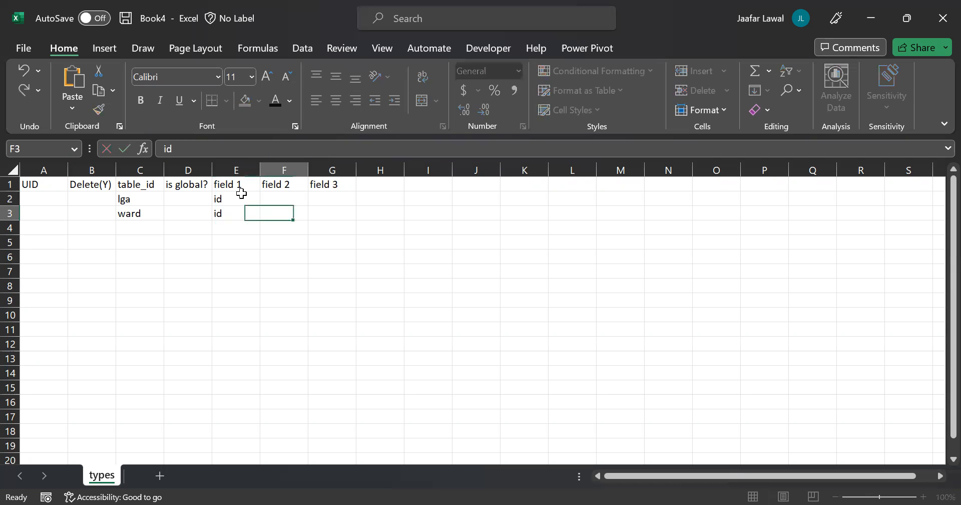
# Enter name under the field 2 header for both the lga and ward rows.
pyautogui.click(285, 197)
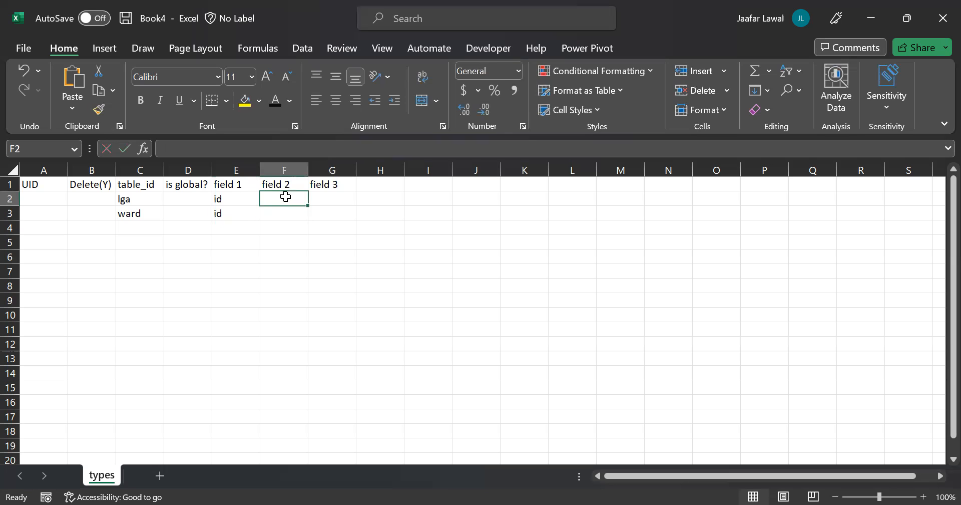
pyautogui.write('name')
pyautogui.press('Return')
pyautogui.write('nam')
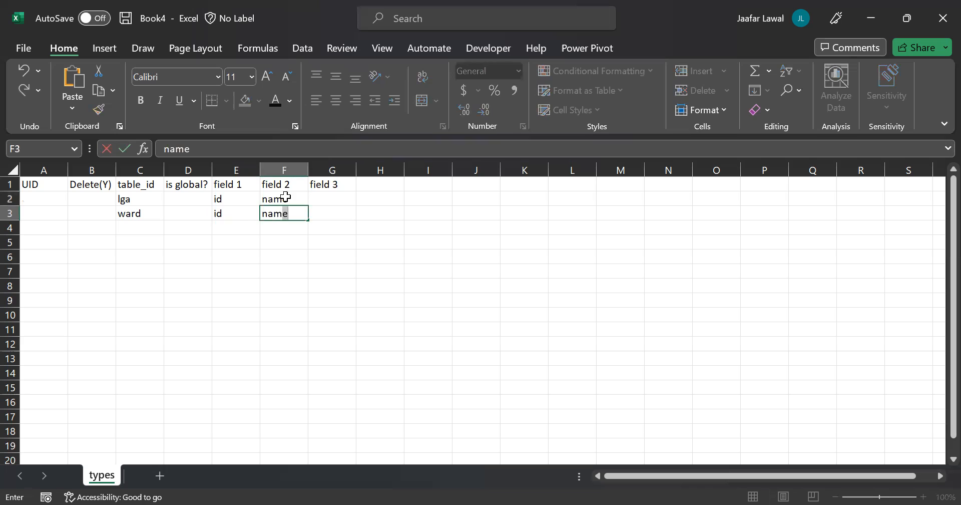
pyautogui.write('e')
pyautogui.click(333, 198)
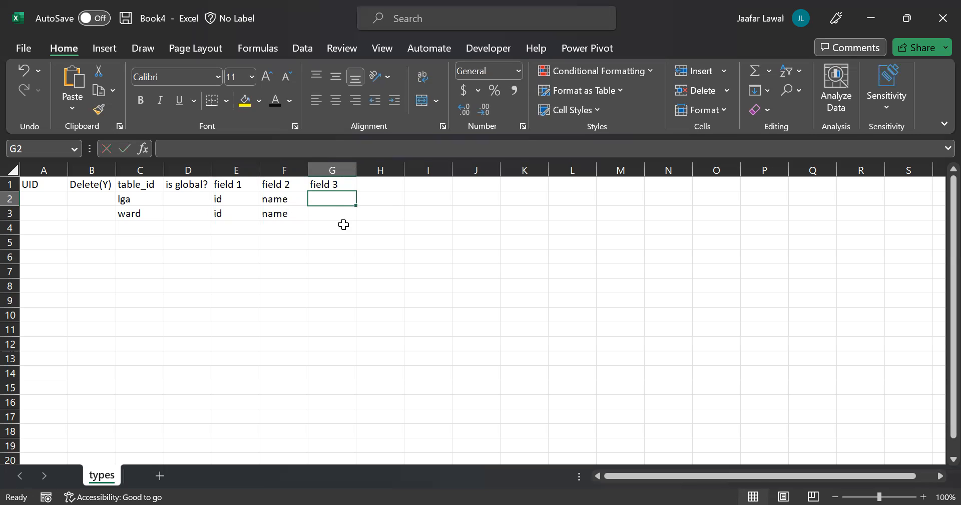
pyautogui.doubleClick(335, 199)
pyautogui.write('lga')
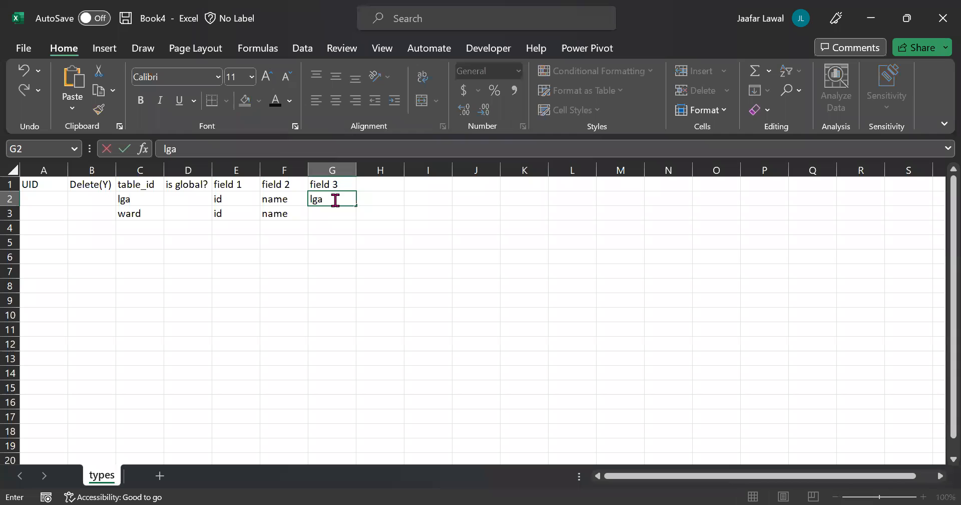
pyautogui.write(' id')
pyautogui.press('Return')
pyautogui.write('w')
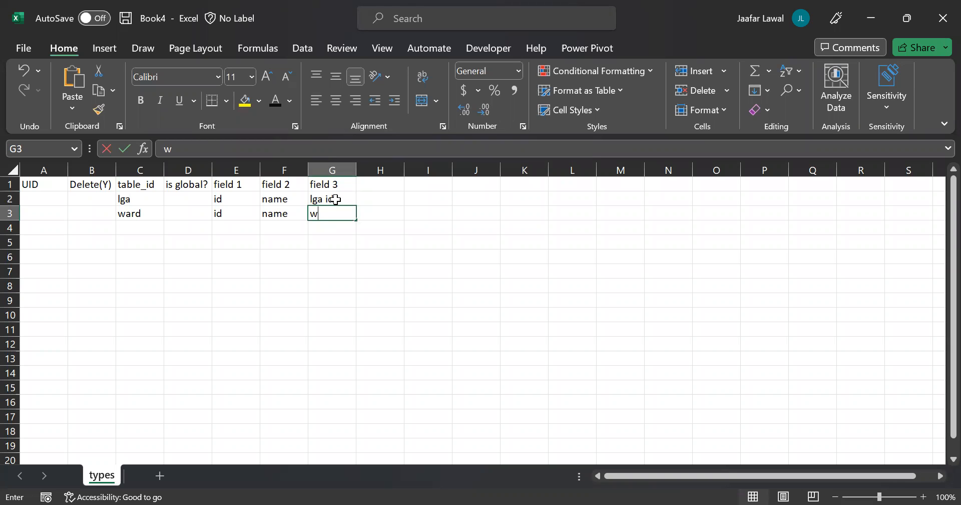
pyautogui.write('ard id')
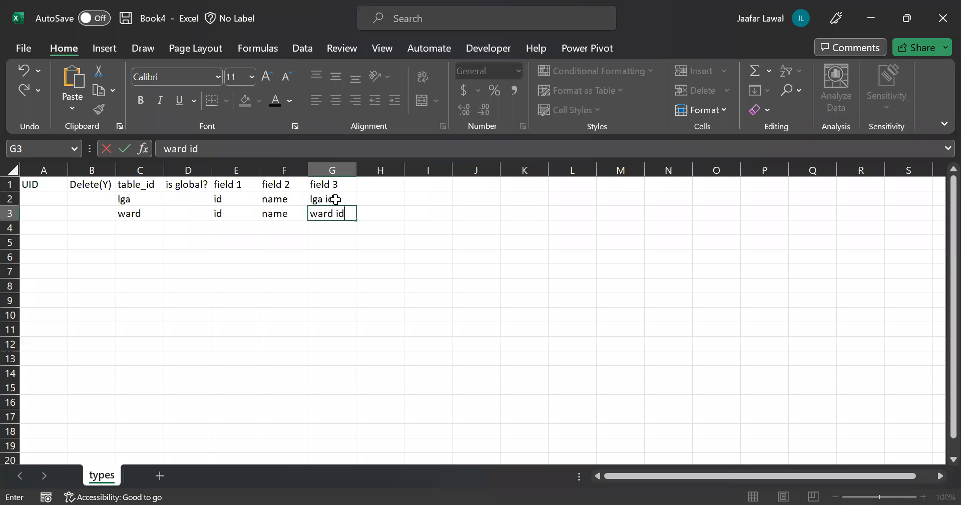
pyautogui.press('Escape')
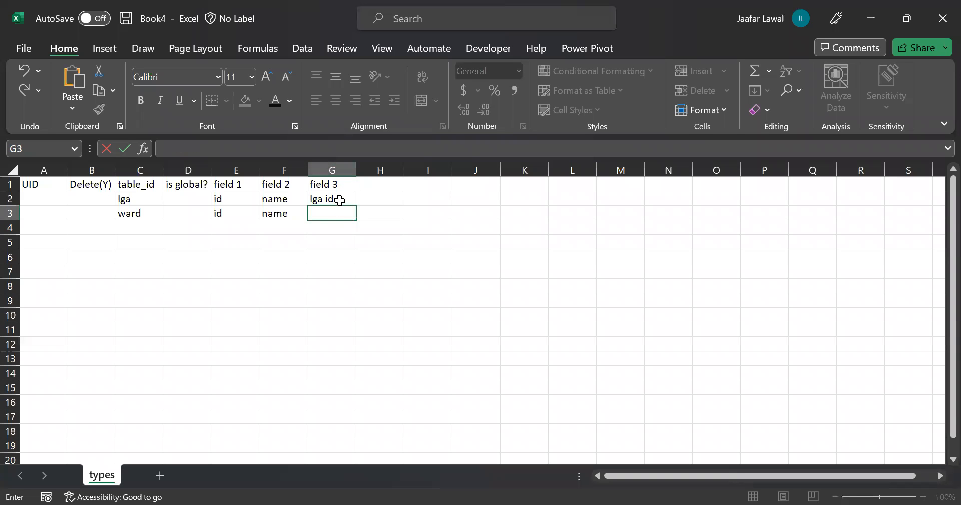
pyautogui.click(340, 199)
pyautogui.doubleClick(340, 200)
pyautogui.press('BackSpace')
pyautogui.click(339, 223)
# Enter lga_id in cell G3 as the field 3 value of the ward row.
pyautogui.click(335, 210)
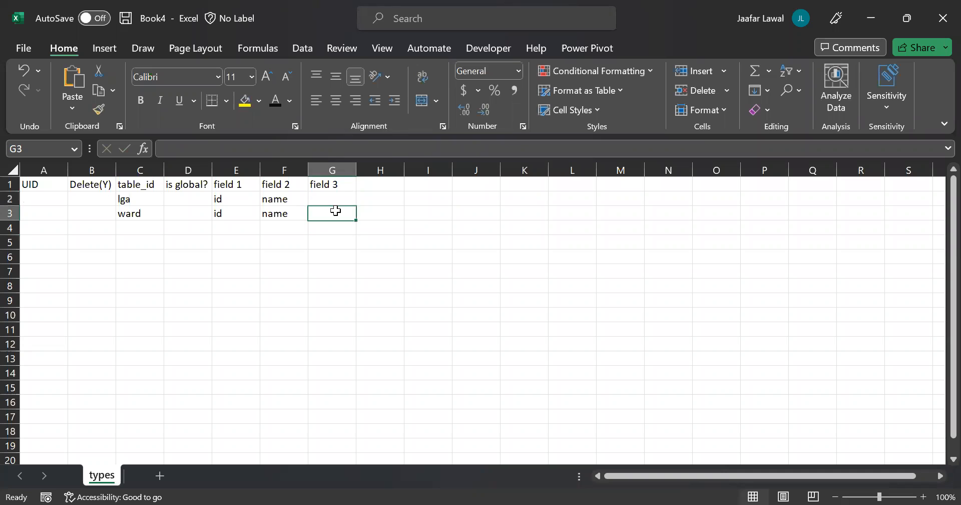
pyautogui.write('l')
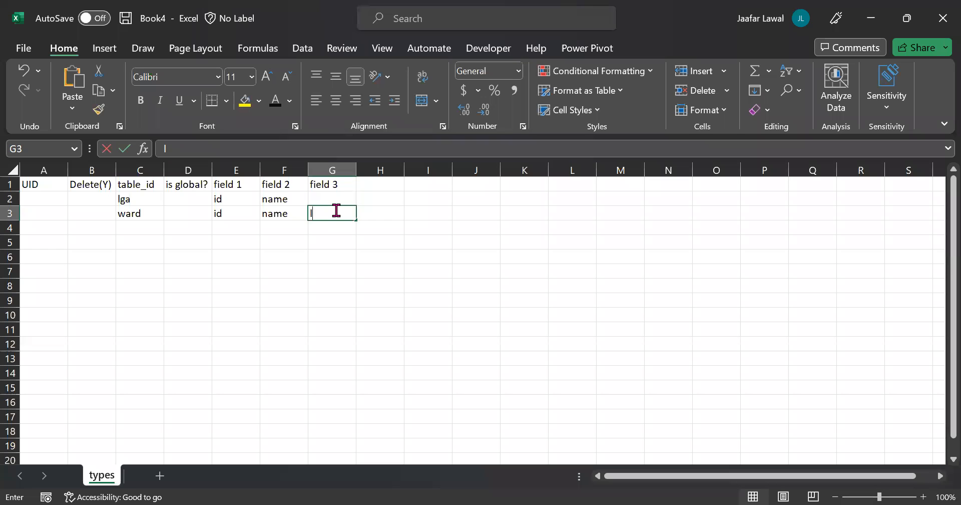
pyautogui.write('ga_id')
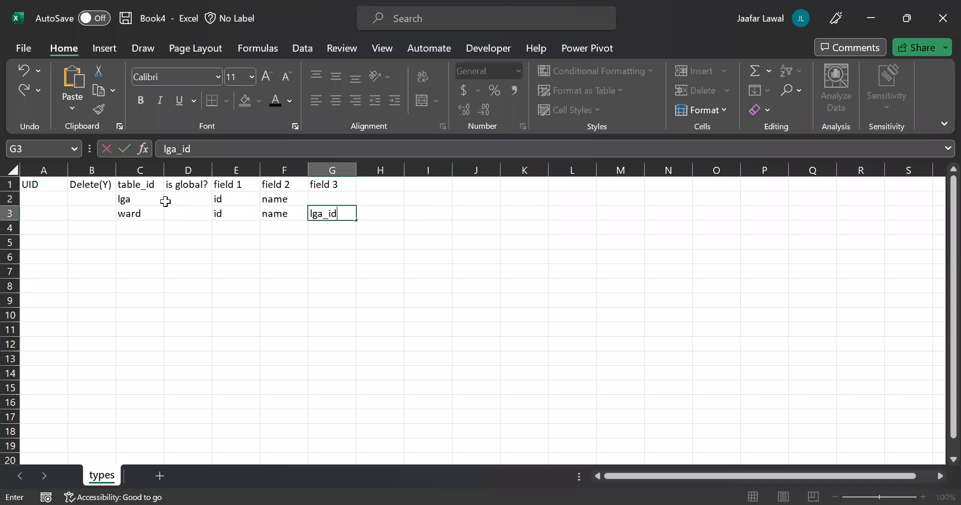
pyautogui.click(169, 198)
# Enter yes under the is global? header for both the lga and ward rows.
pyautogui.doubleClick(176, 199)
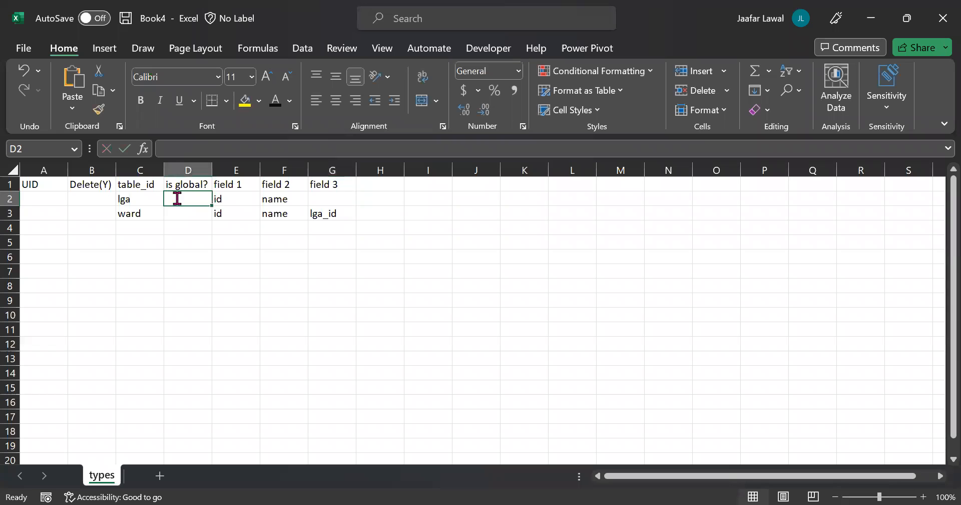
pyautogui.write('y')
pyautogui.press('Return')
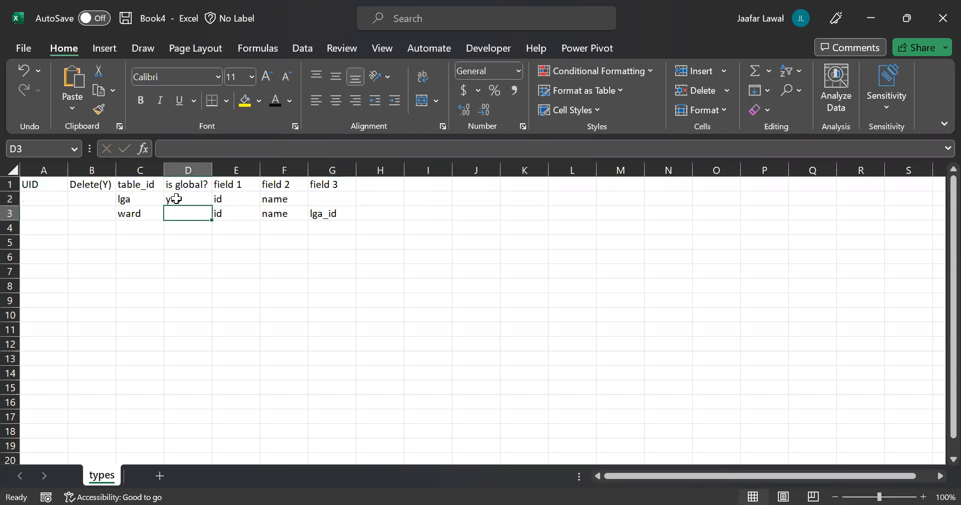
pyautogui.write('yess')
pyautogui.click(98, 199)
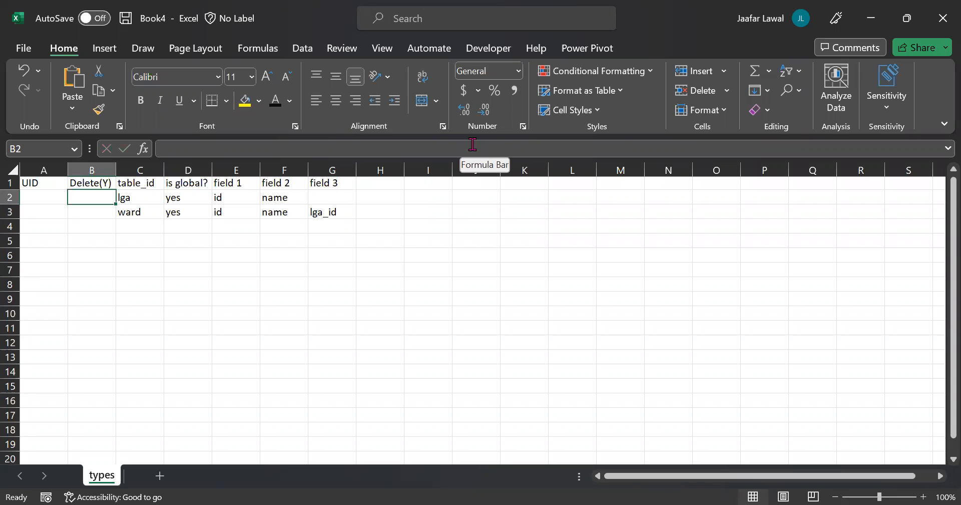
# Enter N under the Delete(Y) header for both the lga and ward rows.
pyautogui.hotkey('alt', 'Tab')
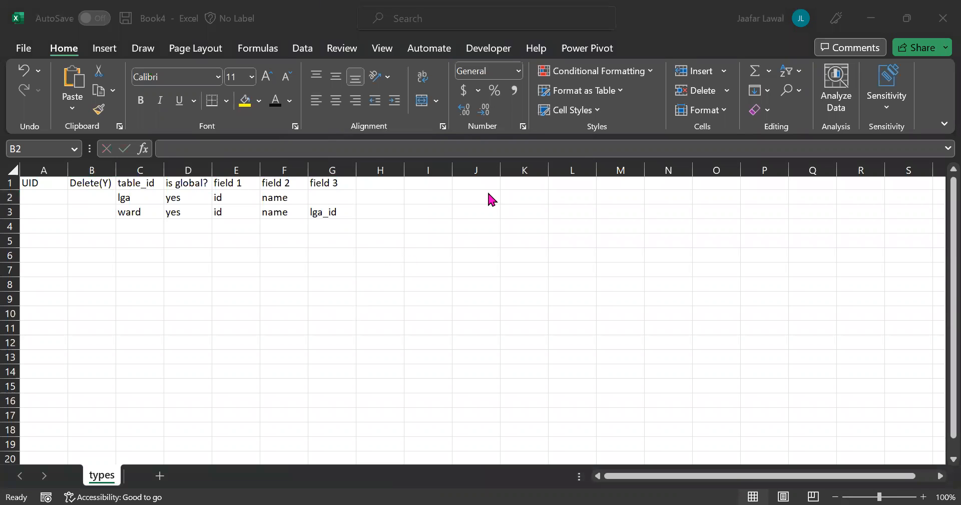
pyautogui.hotkey('alt', 'Tab')
pyautogui.click(83, 197)
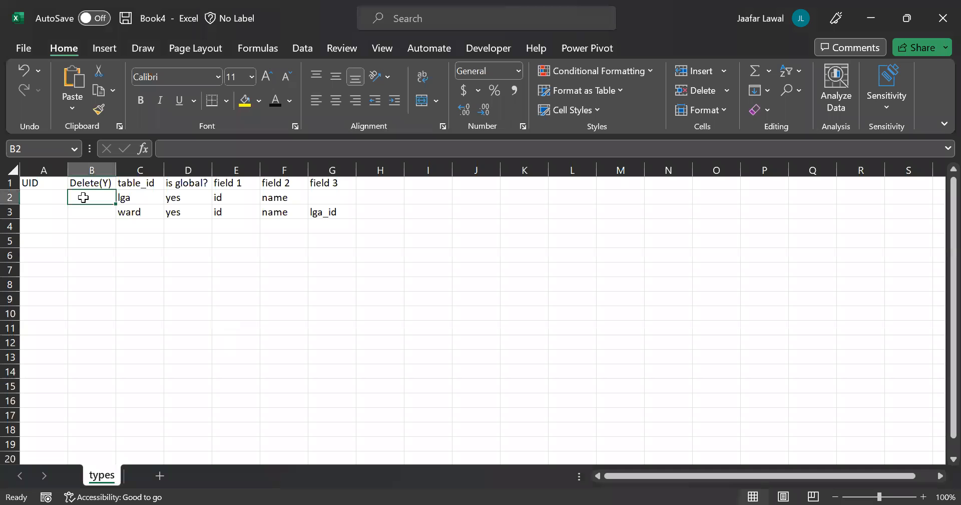
pyautogui.write('N')
pyautogui.press('Return')
pyautogui.write('N')
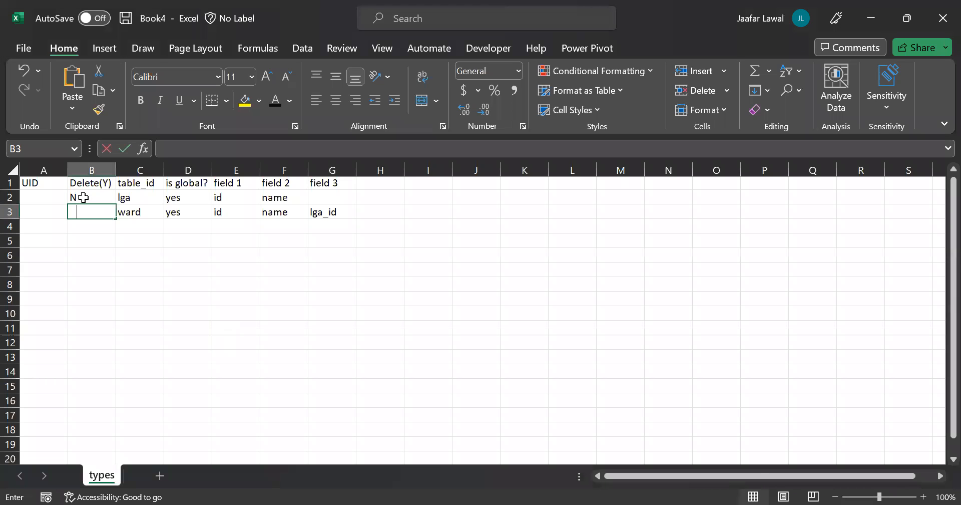
pyautogui.click(162, 281)
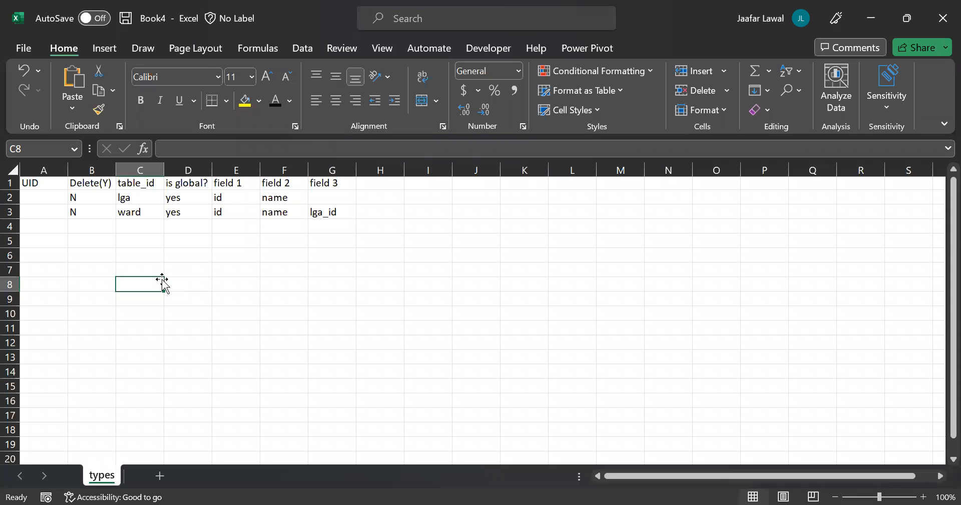
# Add a new blank worksheet after the types sheet.
pyautogui.click(160, 475)
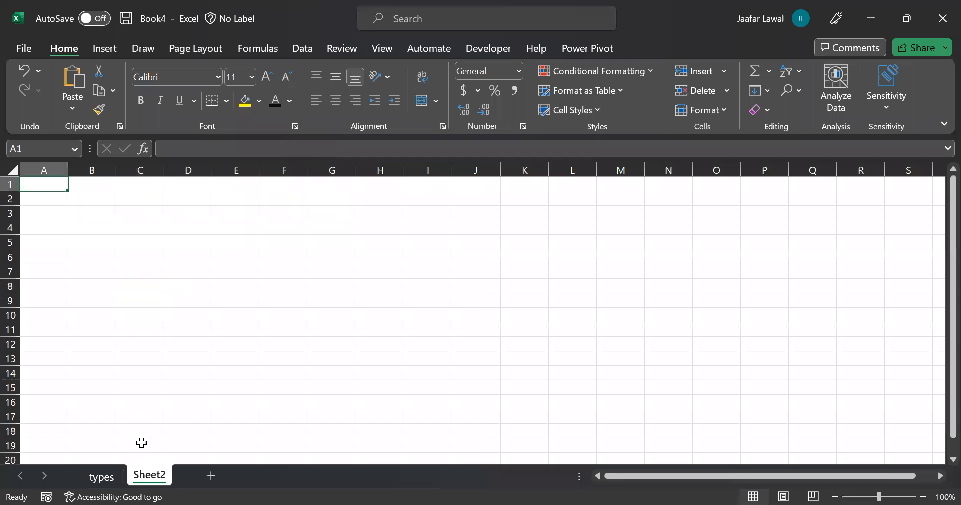
# Rename the new blank worksheet as lga.
pyautogui.click(102, 476)
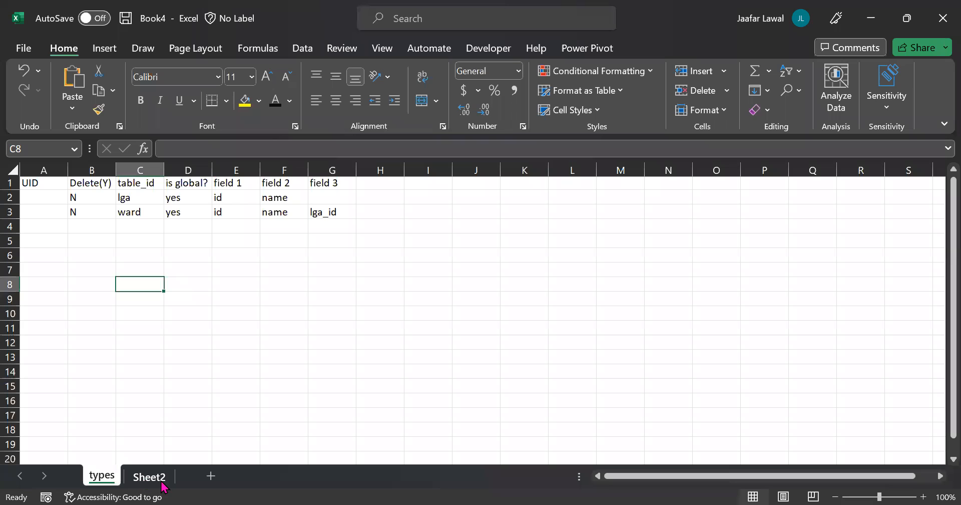
pyautogui.click(150, 476)
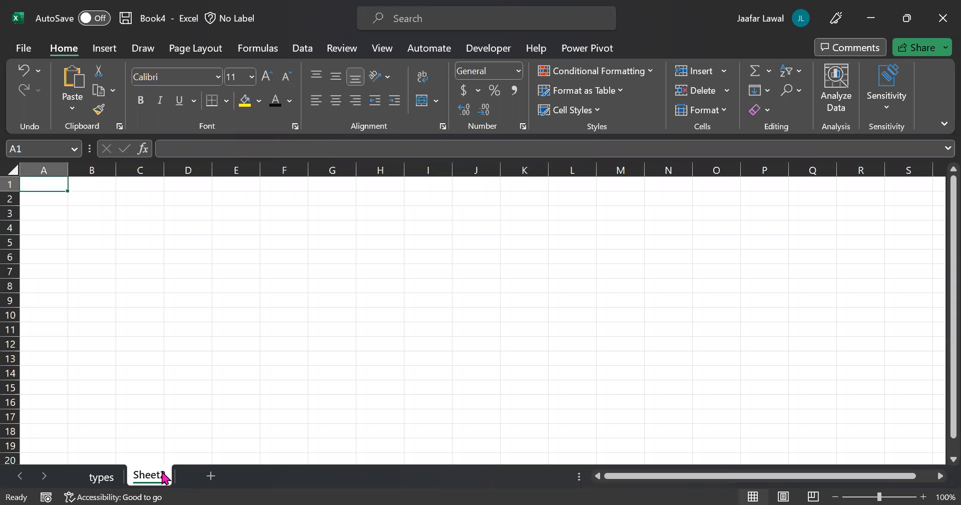
pyautogui.rightClick(165, 477)
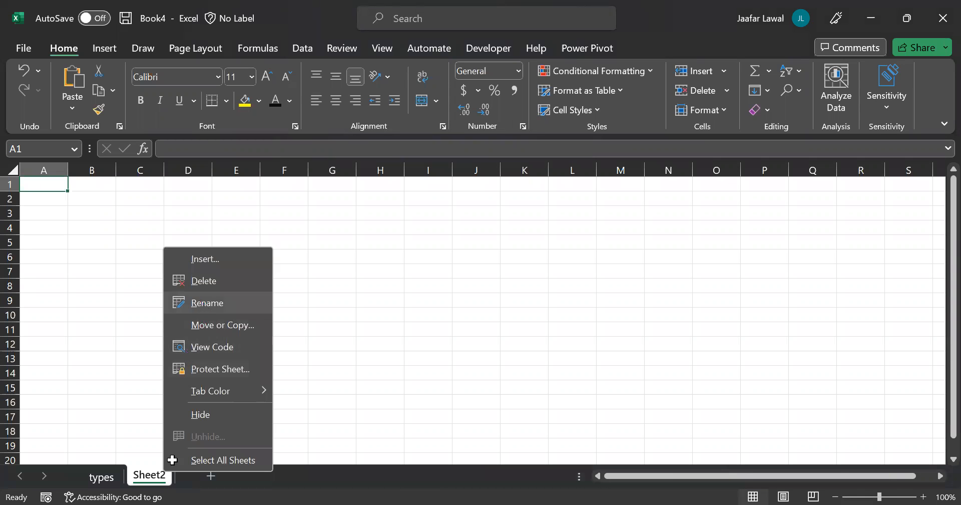
pyautogui.press('r')
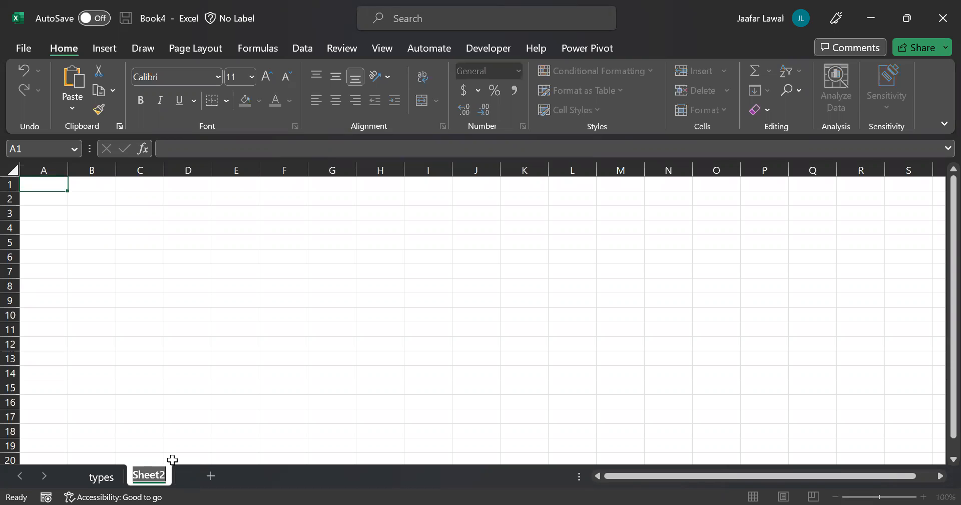
pyautogui.write('lga')
pyautogui.click(223, 429)
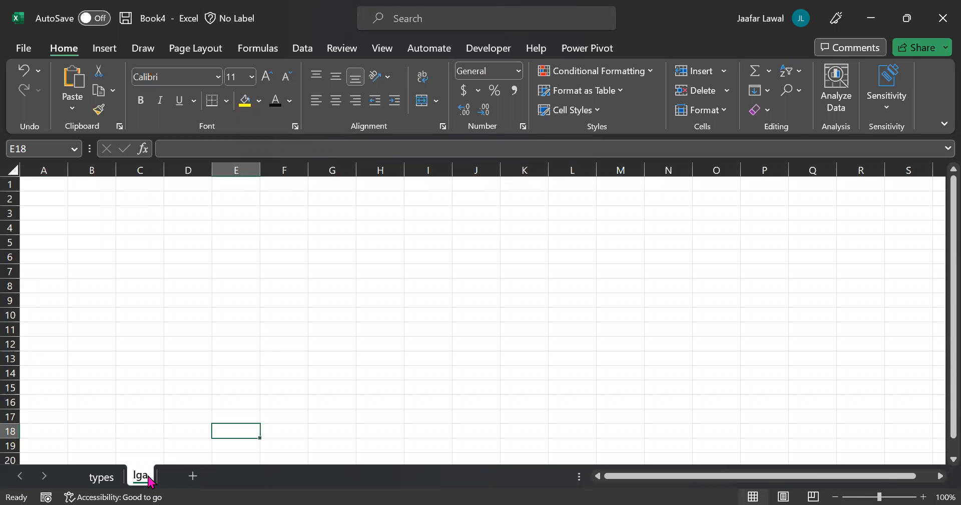
# Enter the headers UID, Delete(Y) and field: id in cells A1 to C1 of the lga sheet.
pyautogui.click(53, 184)
pyautogui.doubleClick(53, 184)
pyautogui.write('UID')
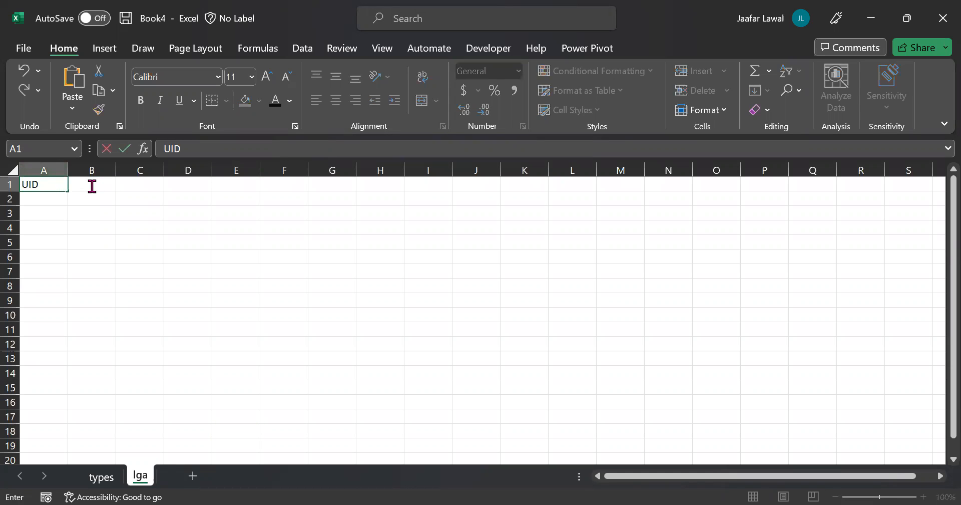
pyautogui.doubleClick(92, 186)
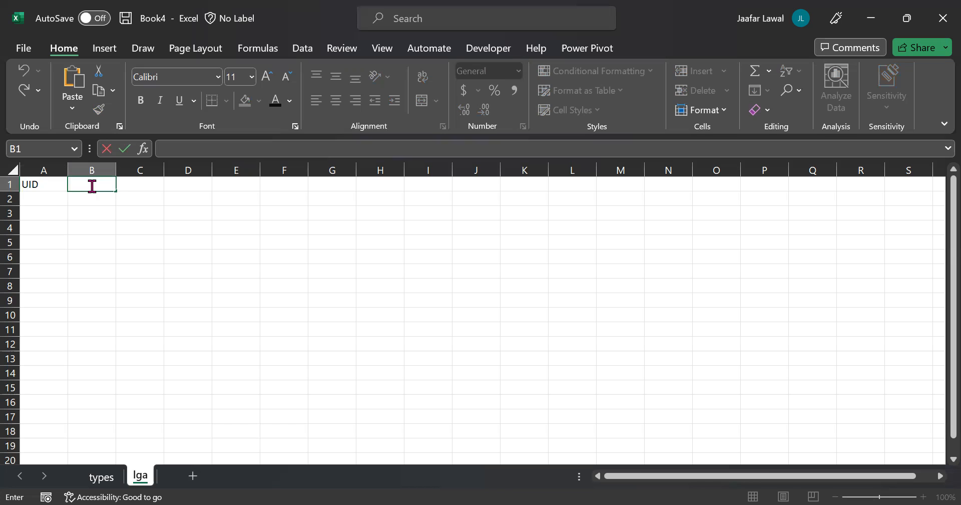
pyautogui.write('Delete')
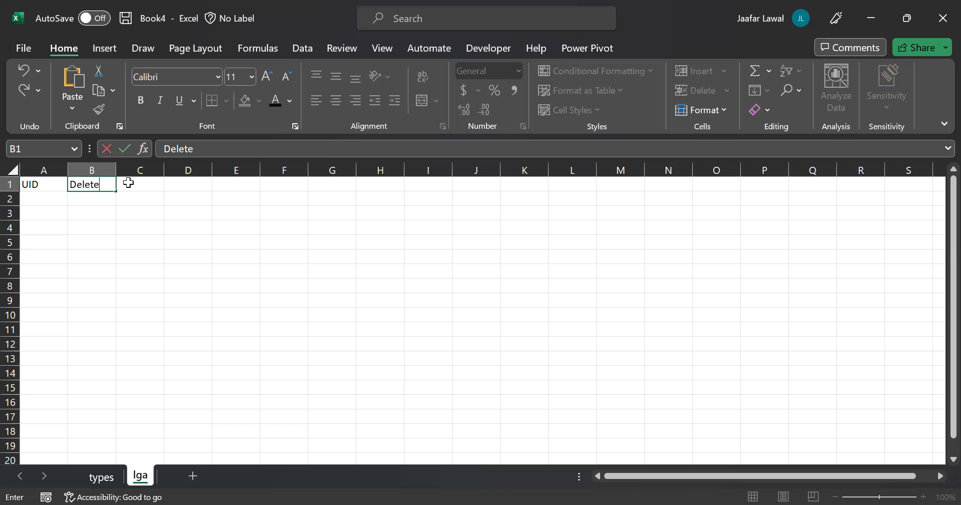
pyautogui.write('(Y)')
pyautogui.click(153, 186)
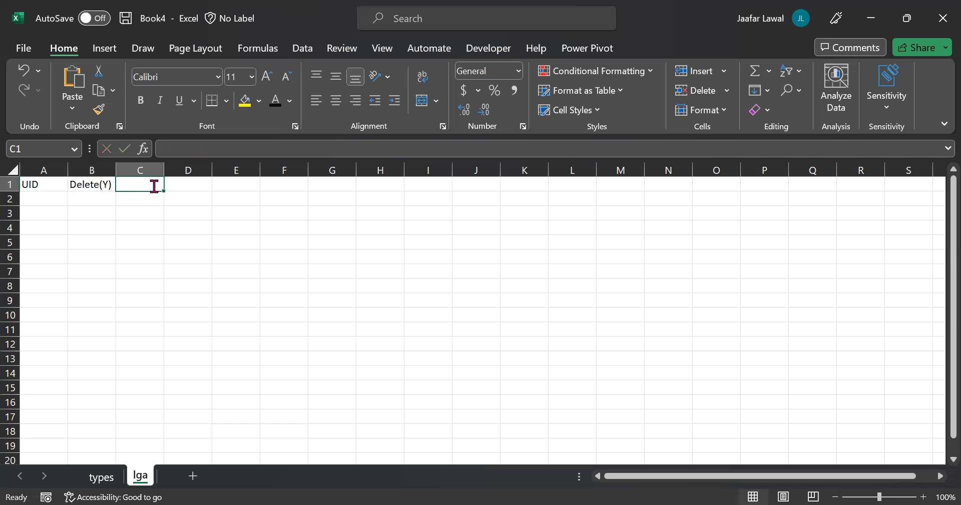
pyautogui.write('field')
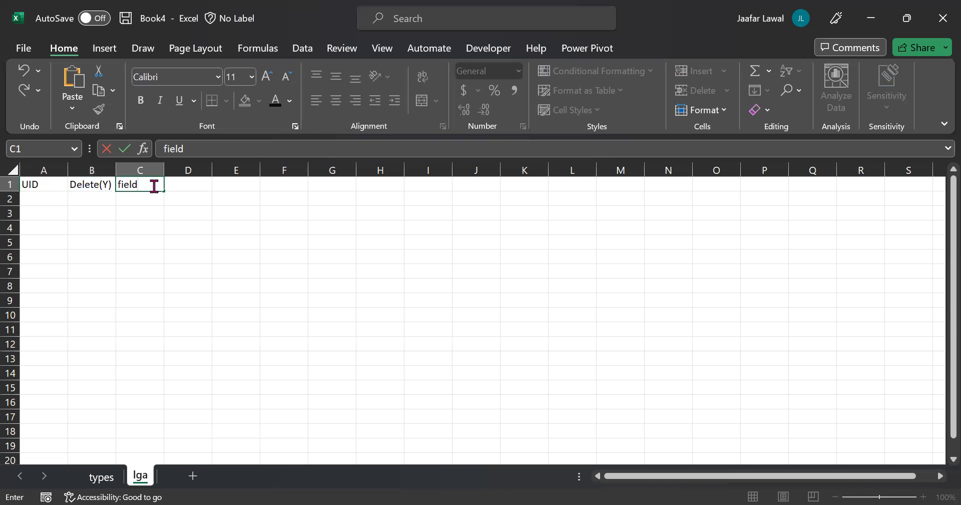
pyautogui.write(': id')
pyautogui.click(166, 233)
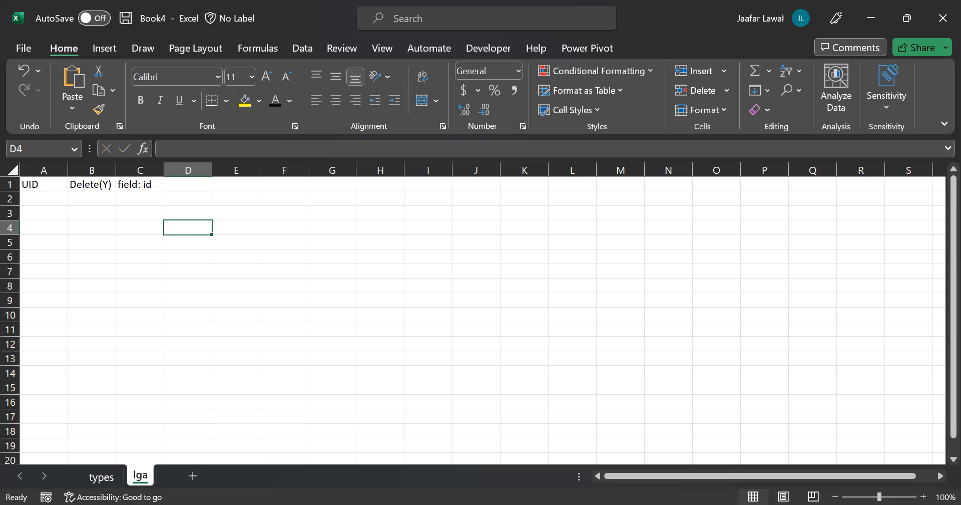
# Switch to the lookup table workbook and select cell G2 beside the table on the Table2 sheet.
pyautogui.hotkey('alt', 'Tab')
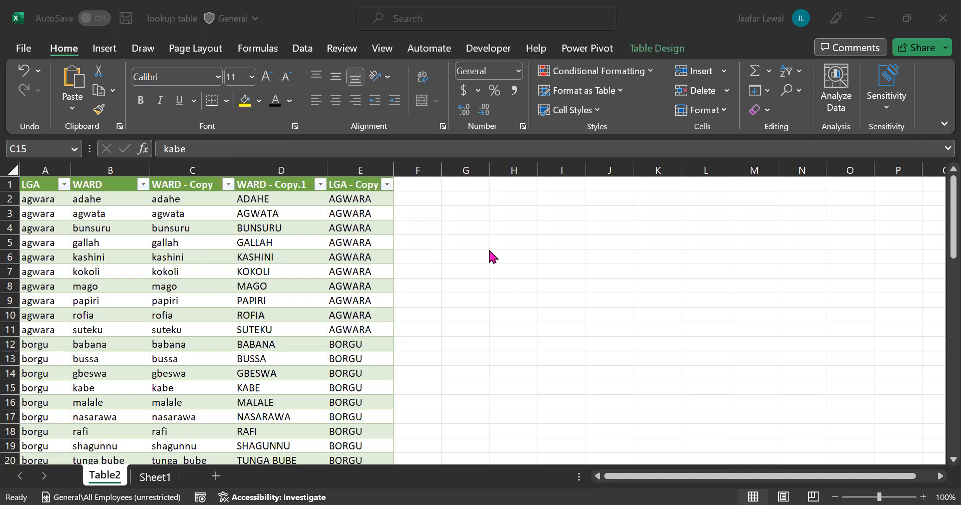
pyautogui.click(475, 196)
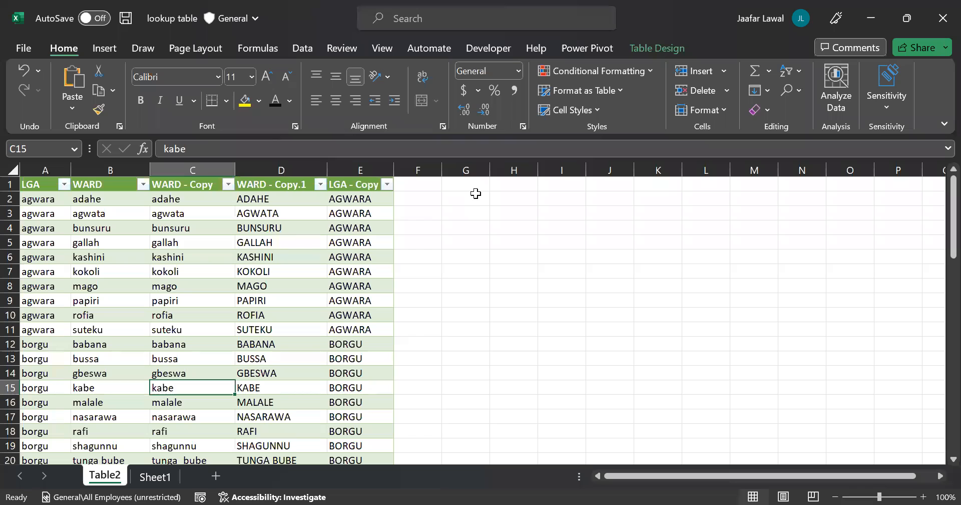
pyautogui.click(476, 199)
pyautogui.write('=')
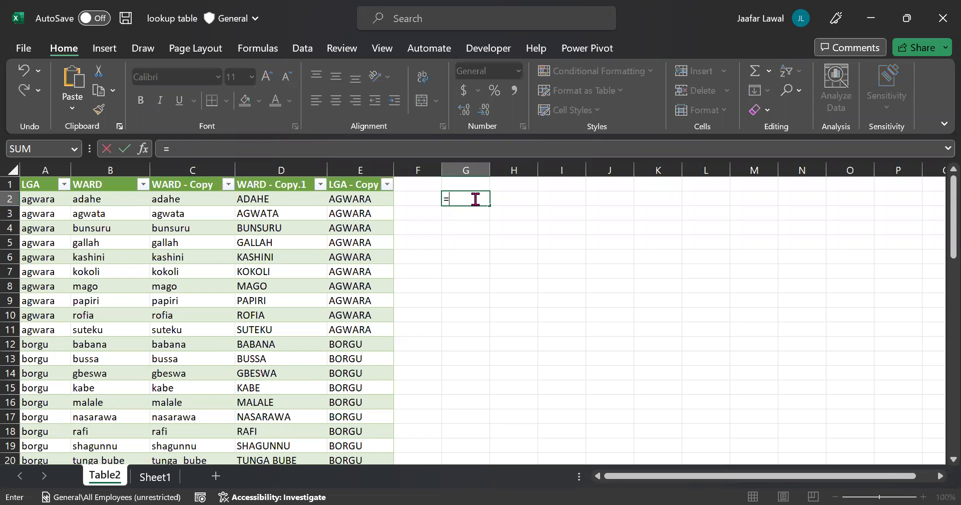
pyautogui.scroll(-4, 475, 198)
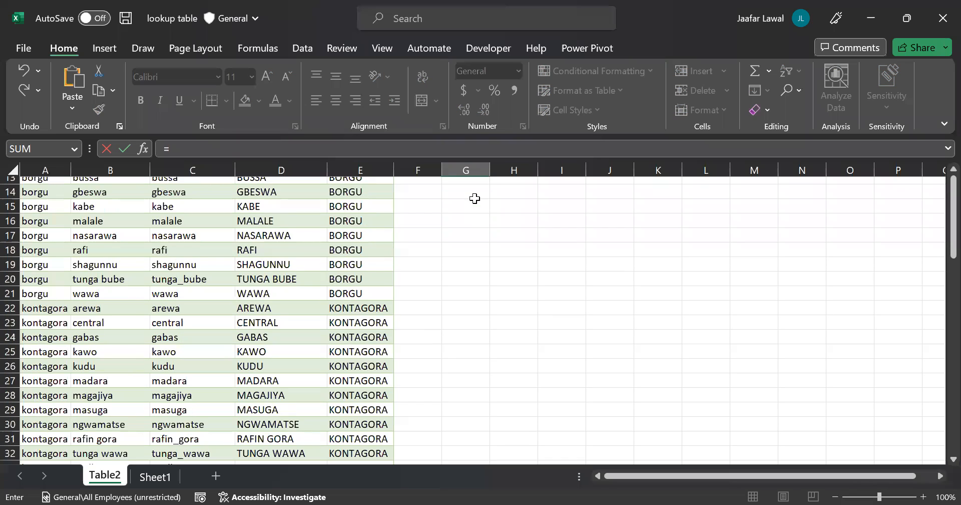
pyautogui.scroll(5, 193, 210)
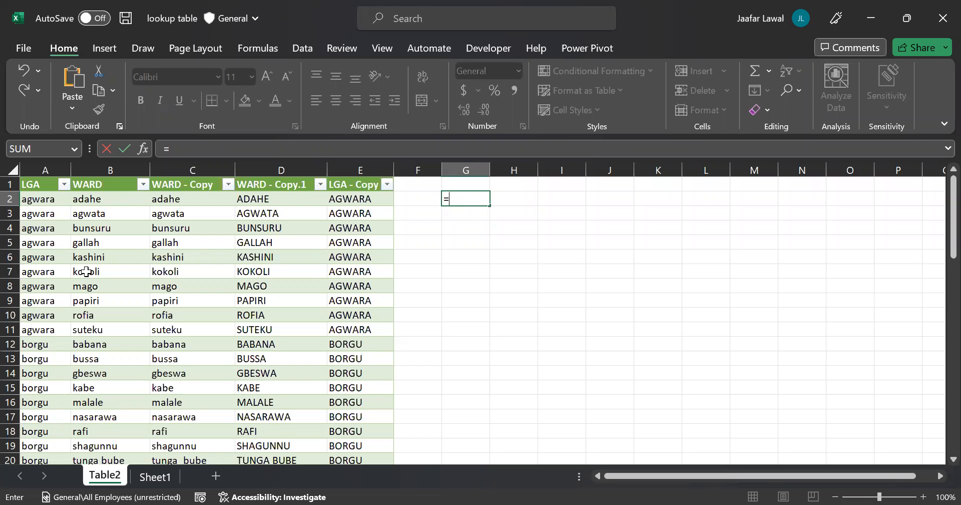
pyautogui.scroll(-3, 86, 271)
pyautogui.scroll(-9, 87, 271)
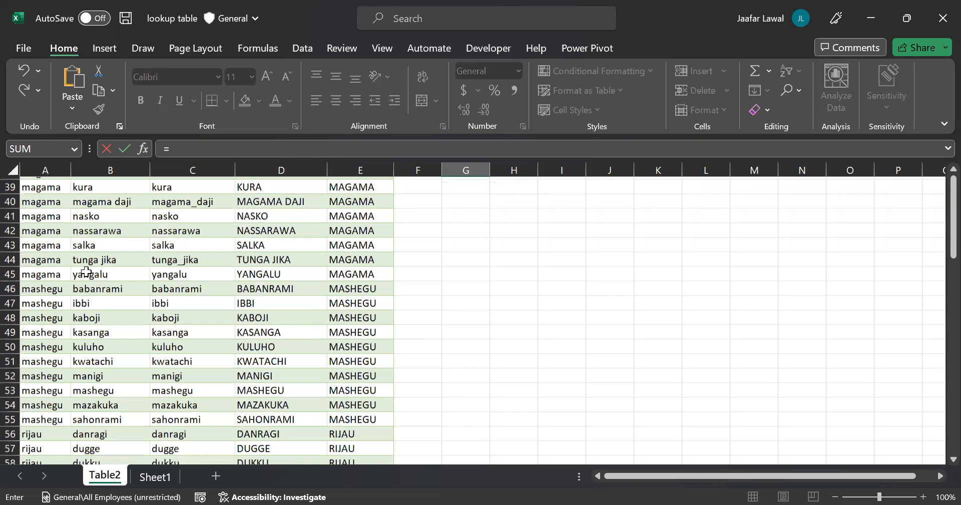
pyautogui.scroll(-6, 86, 272)
pyautogui.scroll(4, 86, 271)
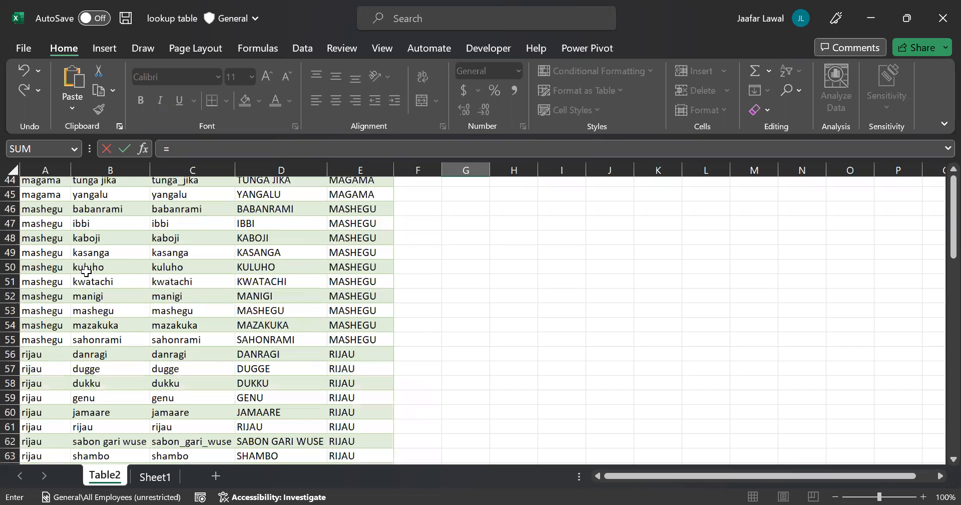
pyautogui.scroll(14, 86, 272)
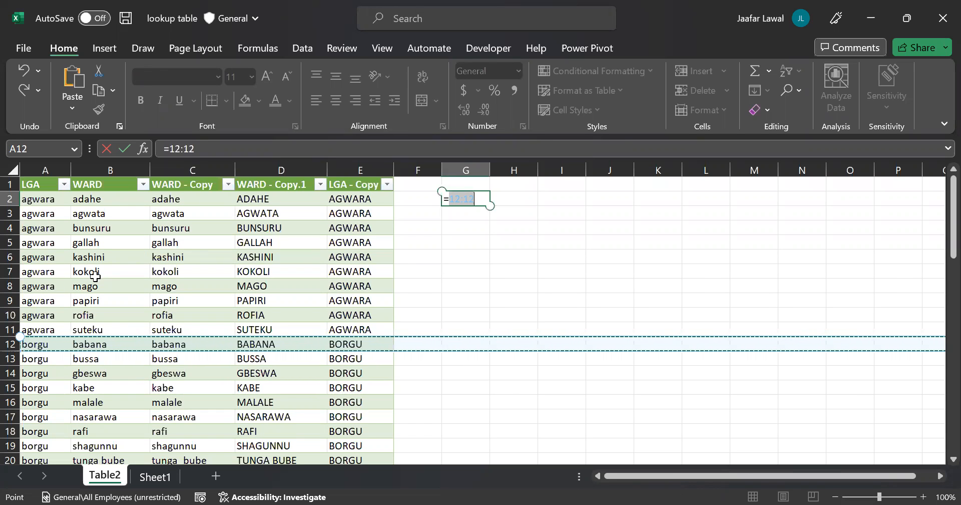
pyautogui.press('Escape')
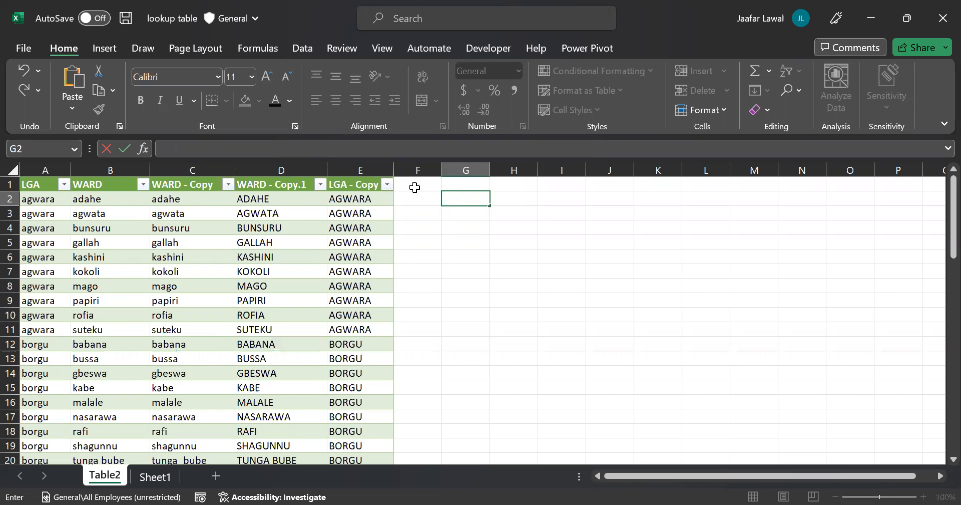
# Enter a UNIQUE formula in cell G2 that lists the distinct values of the table's LGA column.
pyautogui.write('=')
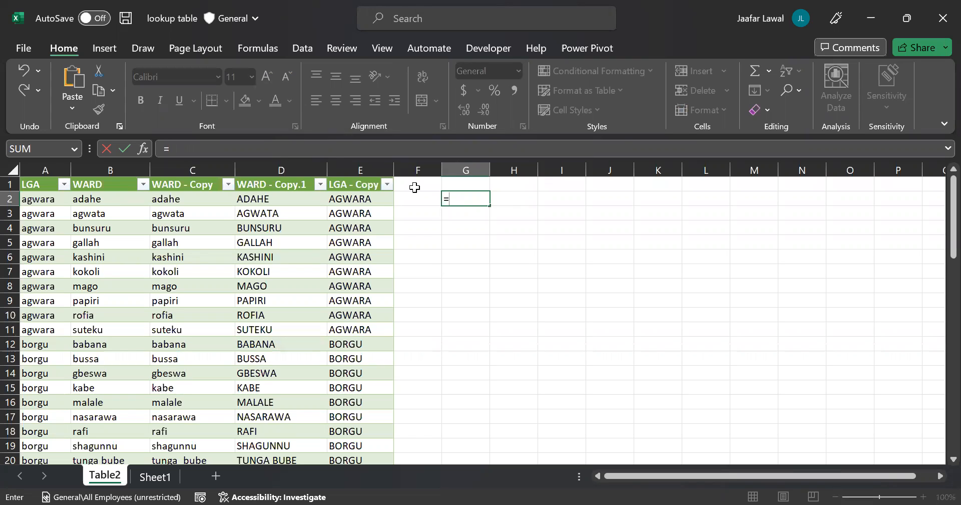
pyautogui.write('u')
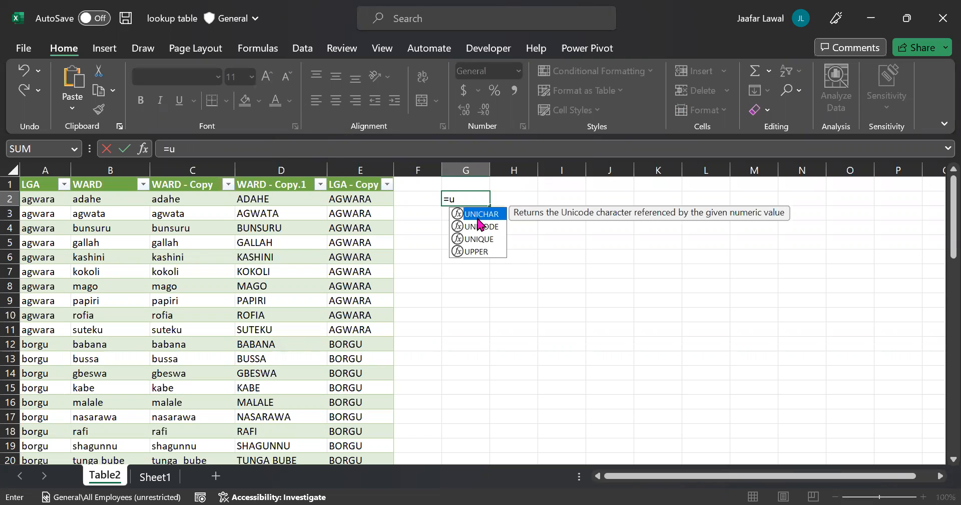
pyautogui.write('ni')
pyautogui.press('Down')
pyautogui.press('Down')
pyautogui.press('Tab')
pyautogui.click(39, 200)
pyautogui.hotkey('ctrl', 'shift', 'Down')
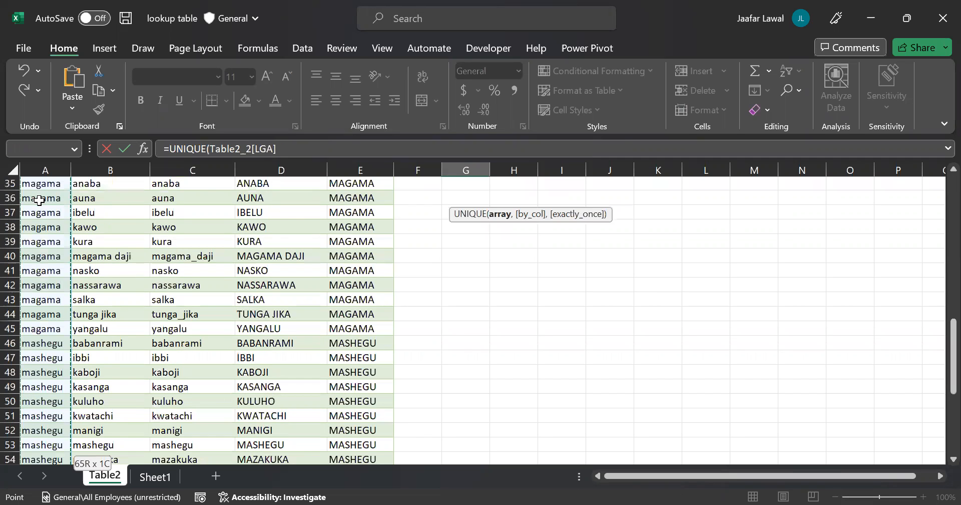
pyautogui.press('Return')
pyautogui.click(543, 446)
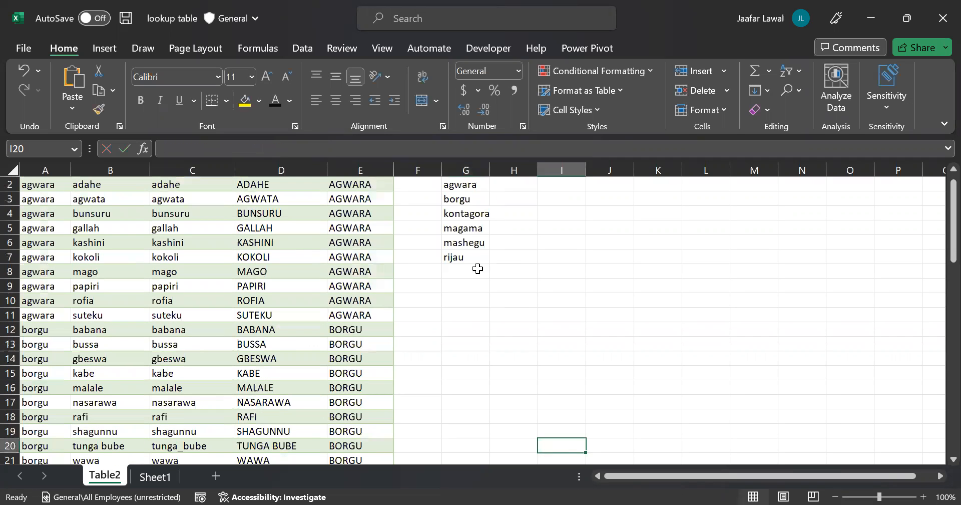
# Copy the whole list of unique LGA values in cells G2 to G7.
pyautogui.moveTo(470, 192); pyautogui.dragTo(485, 257)
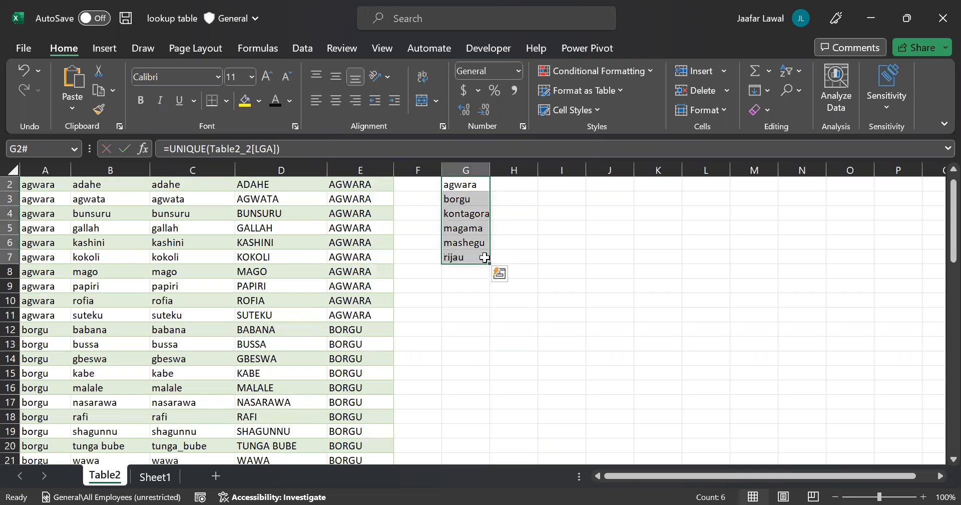
pyautogui.click(484, 258)
pyautogui.hotkey('ctrl', 'c')
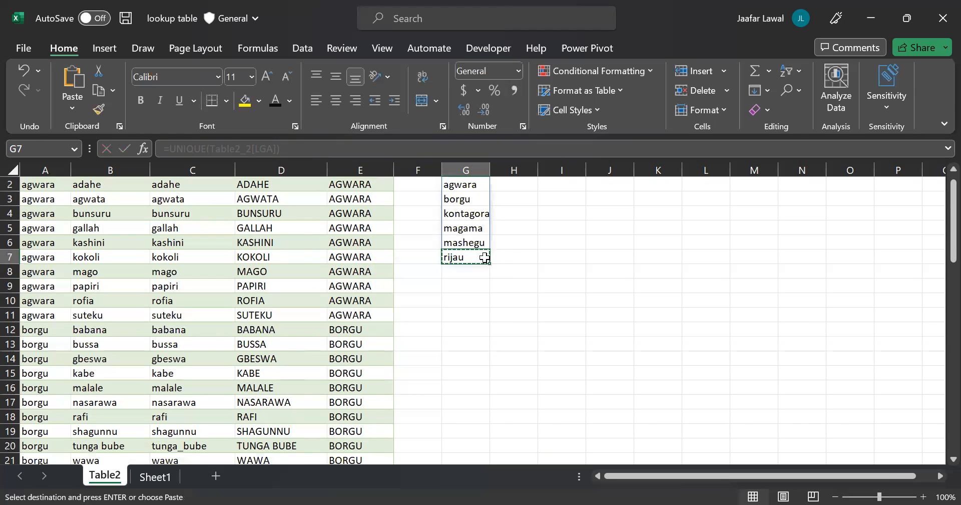
pyautogui.click(469, 199)
pyautogui.click(470, 183)
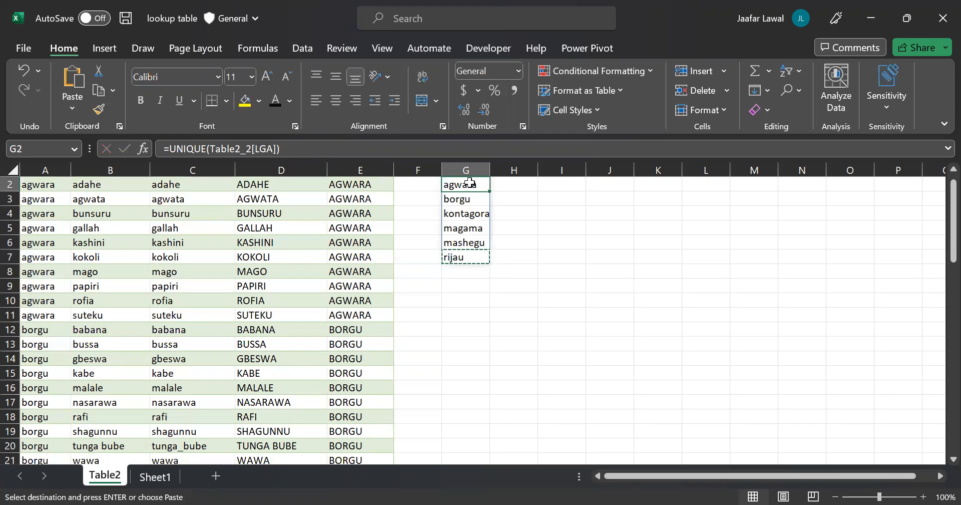
pyautogui.press('Down')
pyautogui.press('Down')
pyautogui.press('Down')
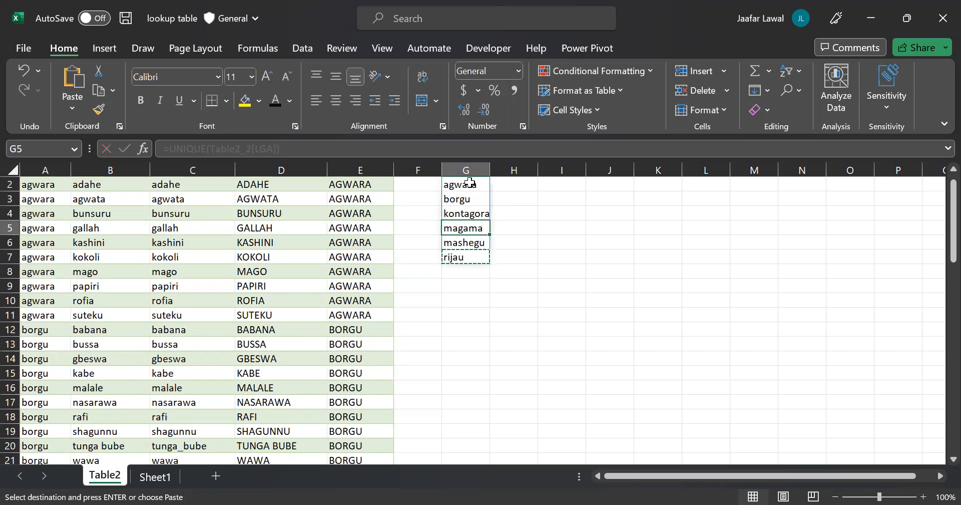
pyautogui.click(466, 185)
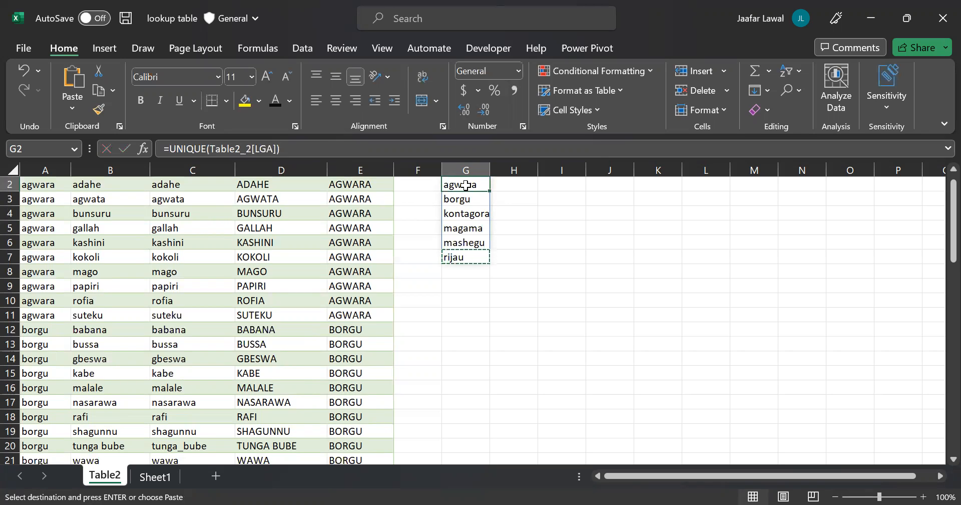
pyautogui.hotkey('ctrl', 'v')
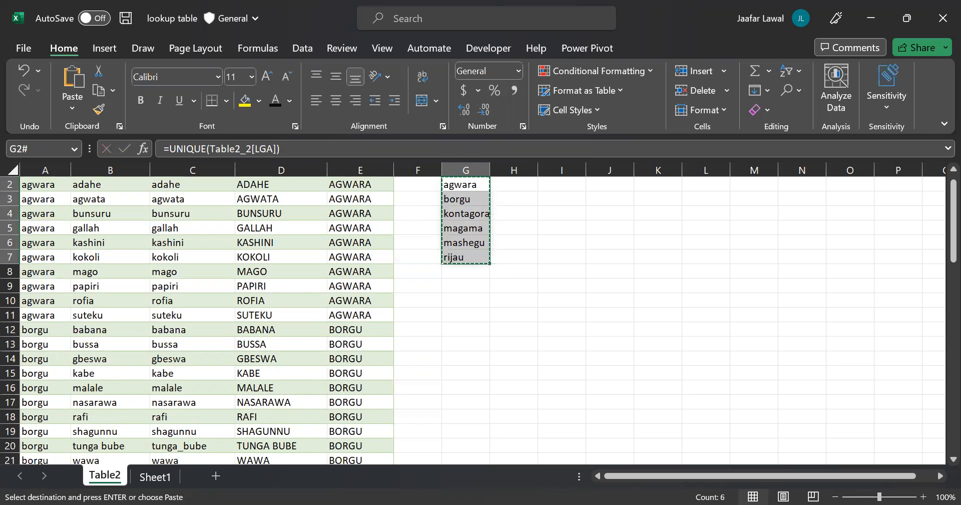
pyautogui.click(637, 483)
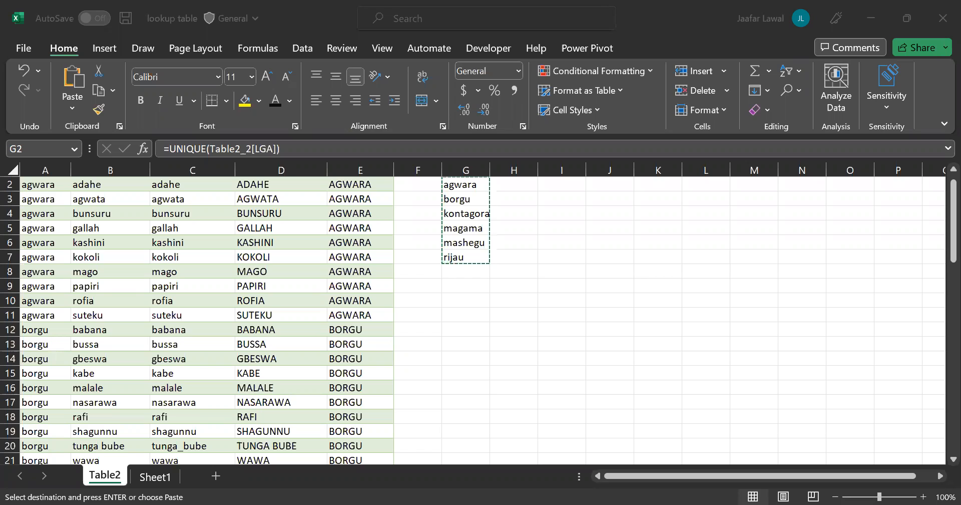
# Enter a UNIQUE formula in cell H2 that lists the distinct values of the table's LGA - Copy column.
pyautogui.click(547, 183)
pyautogui.click(525, 182)
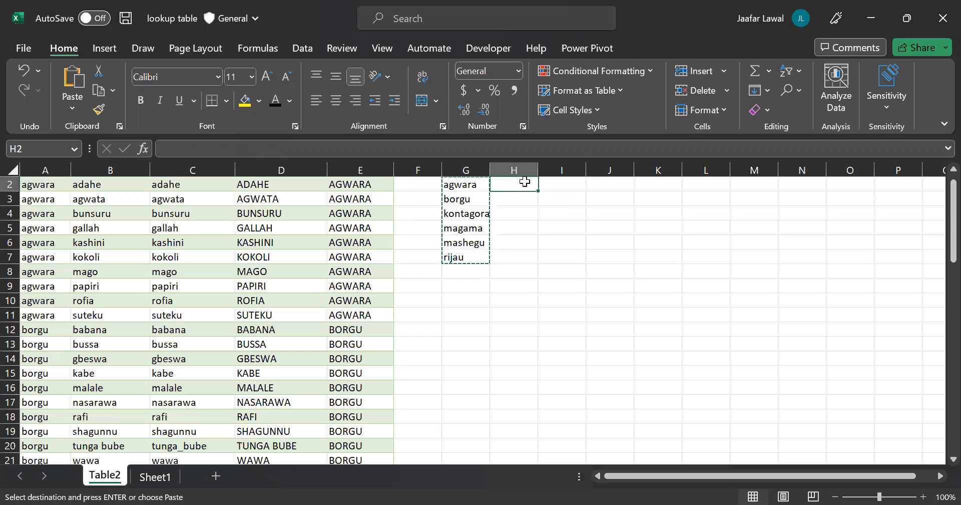
pyautogui.write('=')
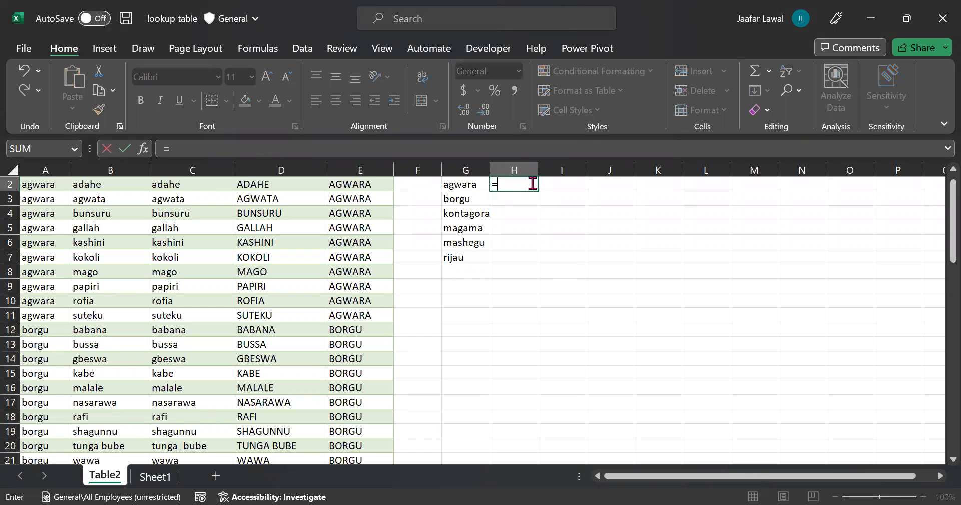
pyautogui.write('un')
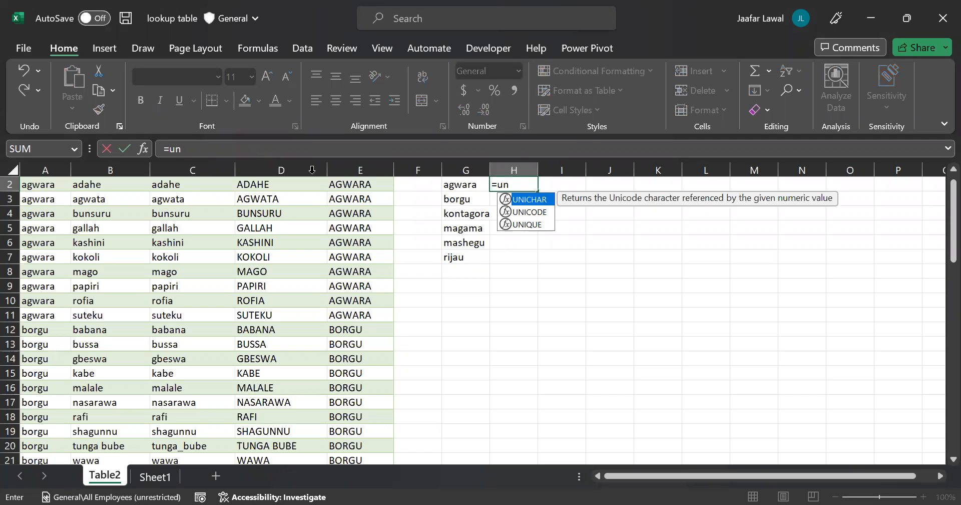
pyautogui.press('Down')
pyautogui.press('Down')
pyautogui.press('Tab')
pyautogui.click(358, 185)
pyautogui.hotkey('ctrl', 'shift', 'Down')
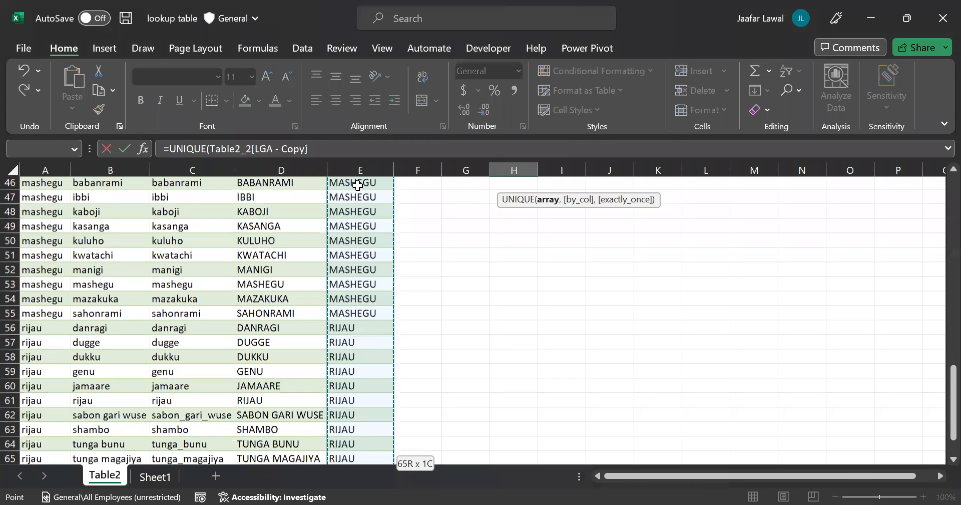
pyautogui.hotkey('ctrl', 'Return')
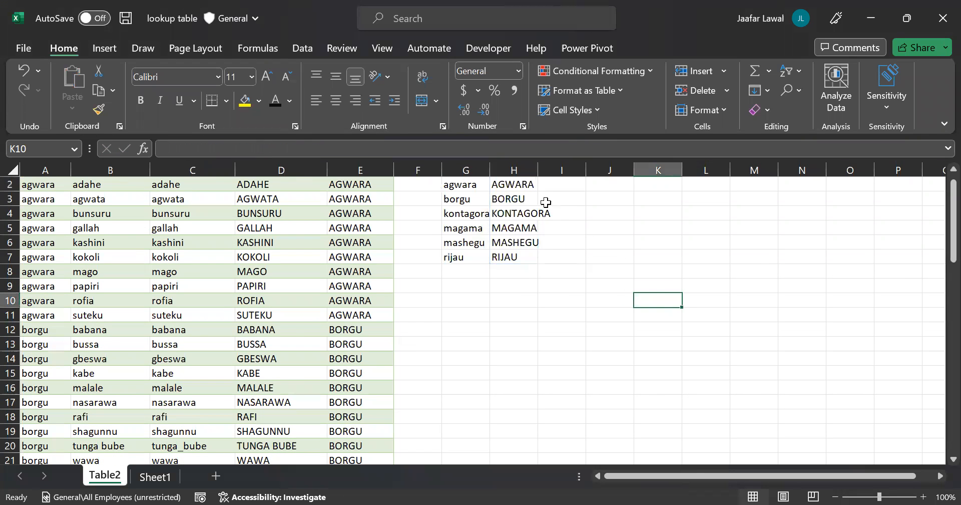
# Copy the unique uppercase LGA values in cells H2 to H7 into the lga sheet of Book4, starting at cell D2.
pyautogui.moveTo(525, 185); pyautogui.dragTo(533, 256)
pyautogui.hotkey('ctrl', 'c')
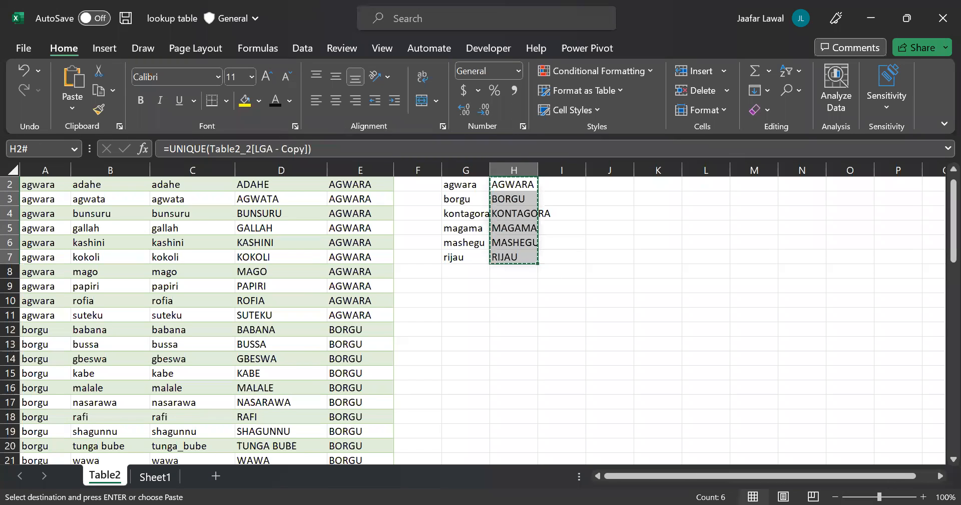
pyautogui.hotkey('alt', 'Tab')
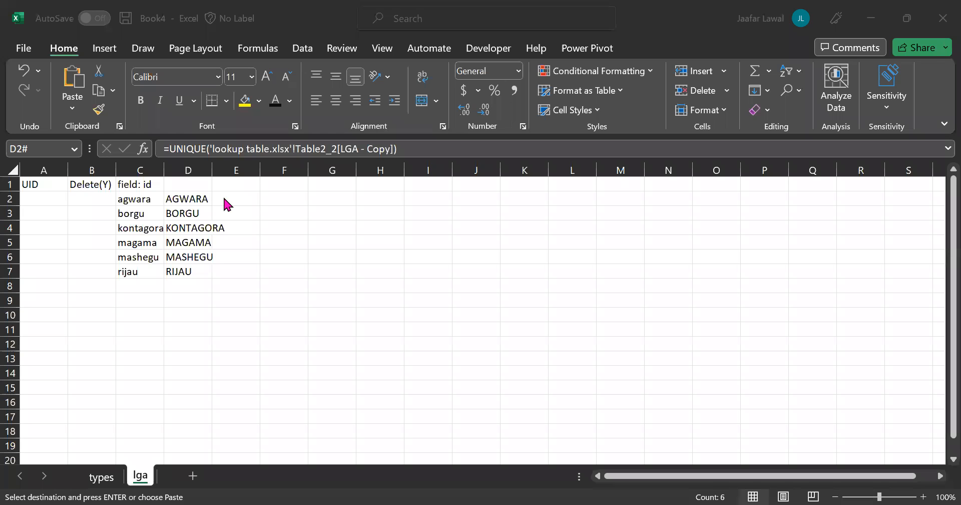
# Enter the header field: name in cell D1 of the lga sheet.
pyautogui.click(189, 179)
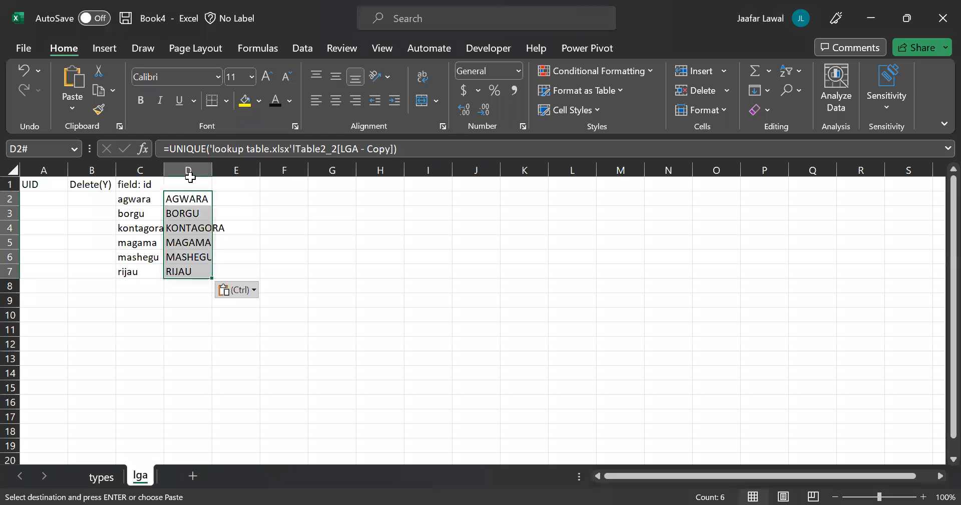
pyautogui.doubleClick(190, 178)
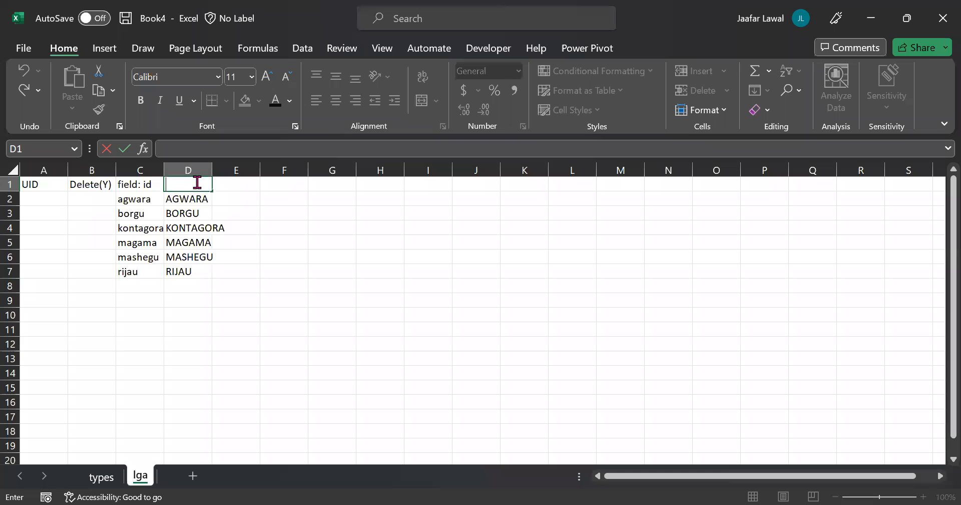
pyautogui.write('field: name')
pyautogui.click(250, 387)
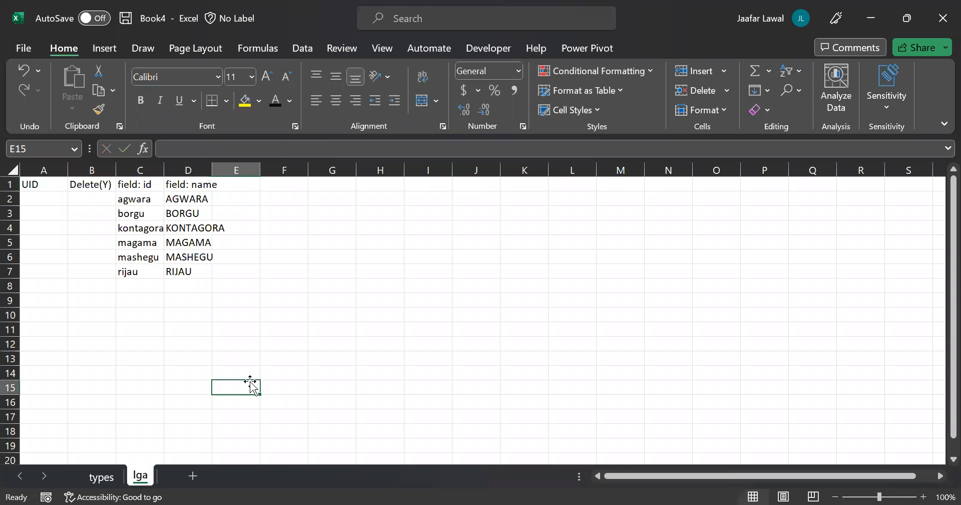
# Fill the Delete(Y) column of the lga sheet with N from B2 to B7.
pyautogui.click(101, 202)
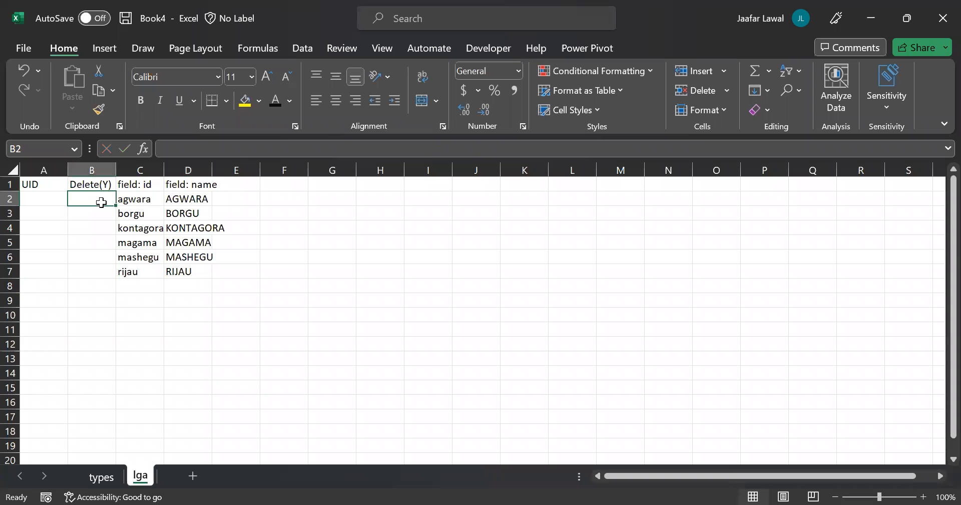
pyautogui.write('N')
pyautogui.moveTo(114, 205); pyautogui.dragTo(109, 273)
pyautogui.click(203, 311)
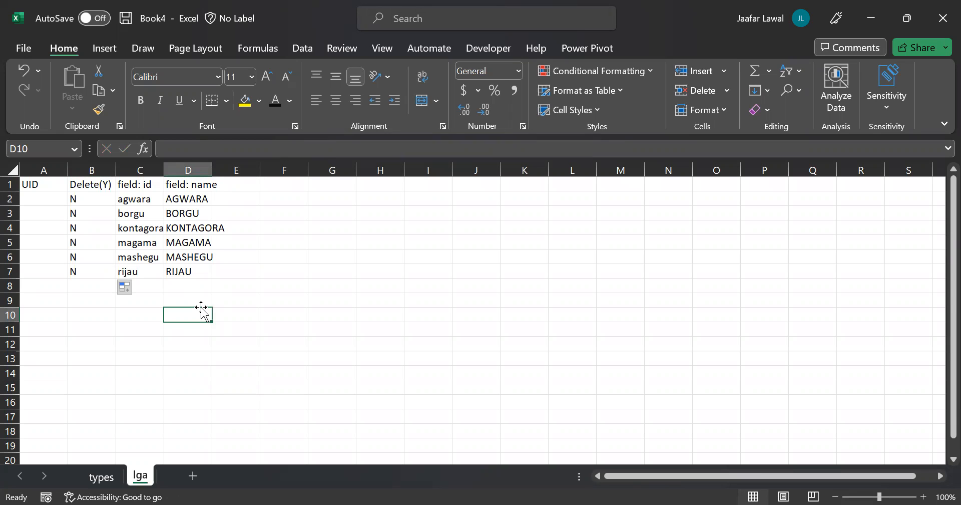
# Add a new worksheet after the lga sheet and name it ward.
pyautogui.click(193, 476)
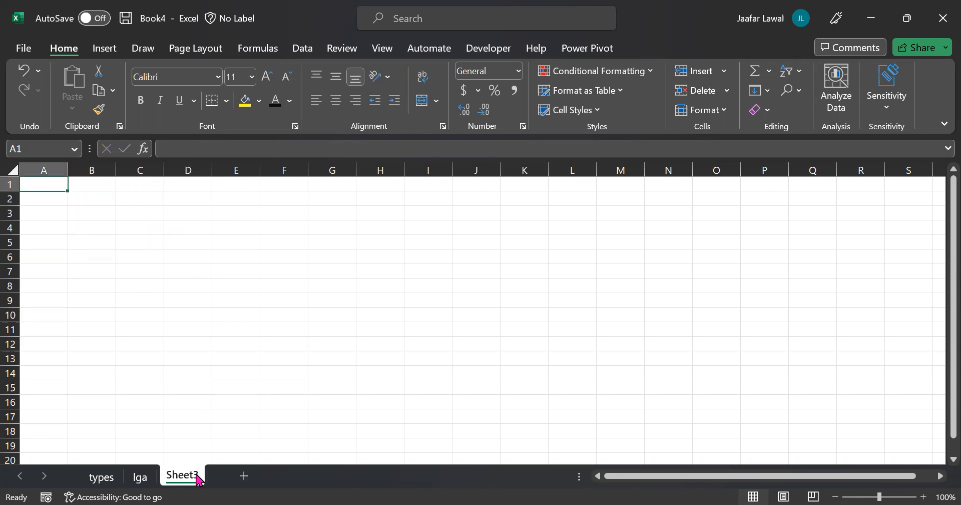
pyautogui.write('W')
pyautogui.press('BackSpace')
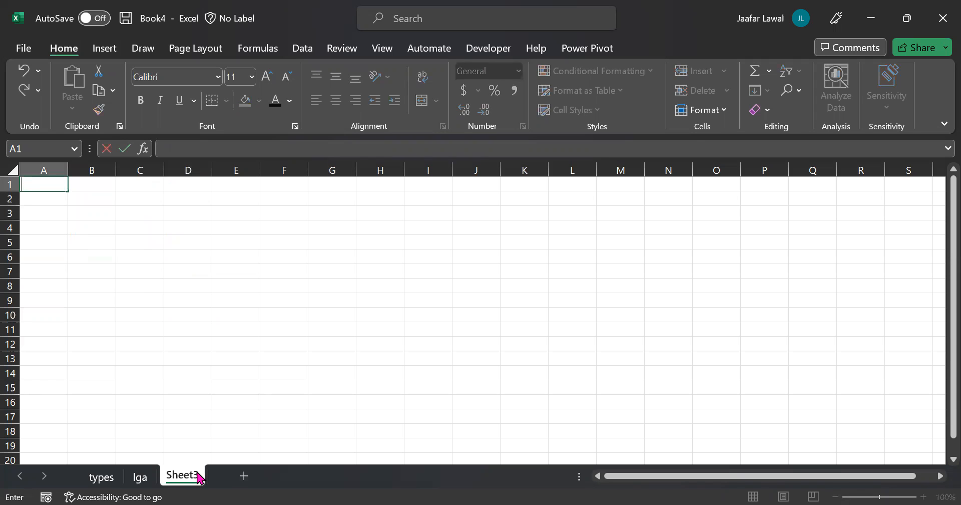
pyautogui.rightClick(199, 475)
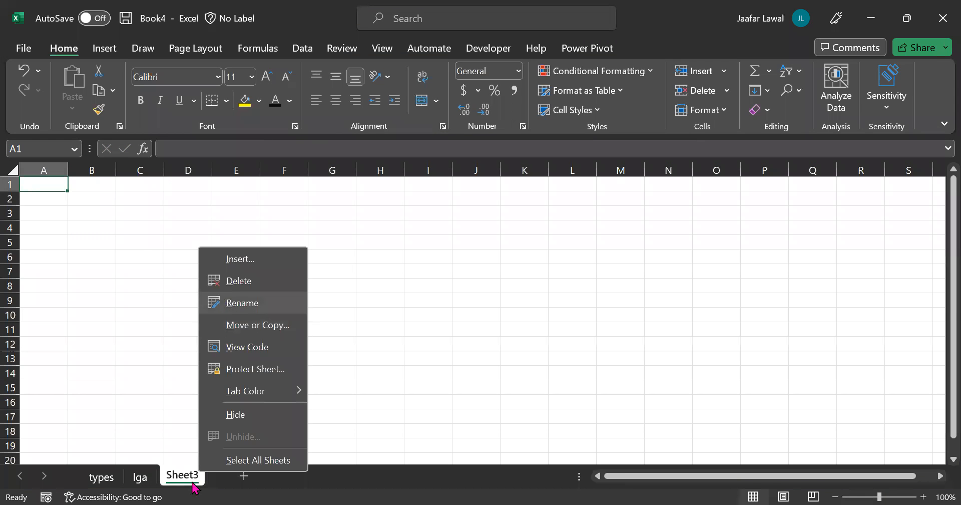
pyautogui.press('r')
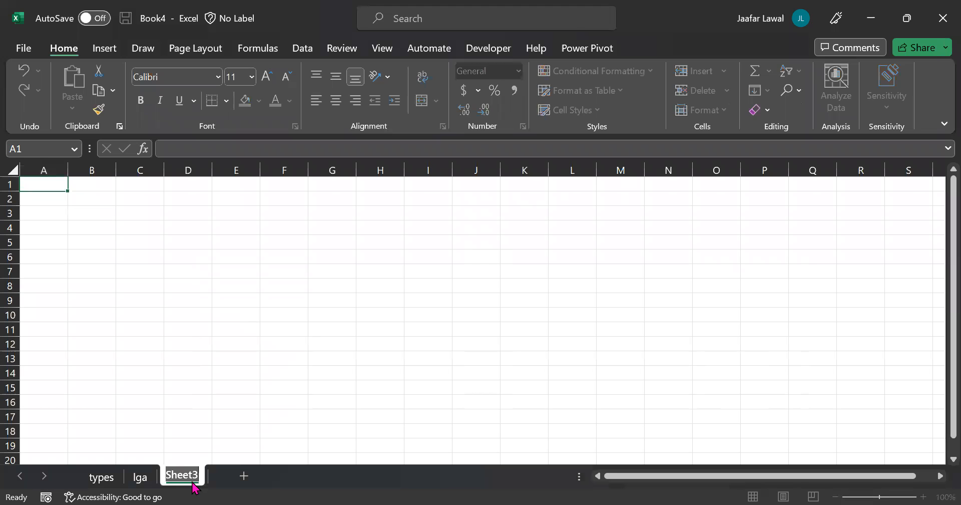
pyautogui.write('ward')
pyautogui.click(285, 417)
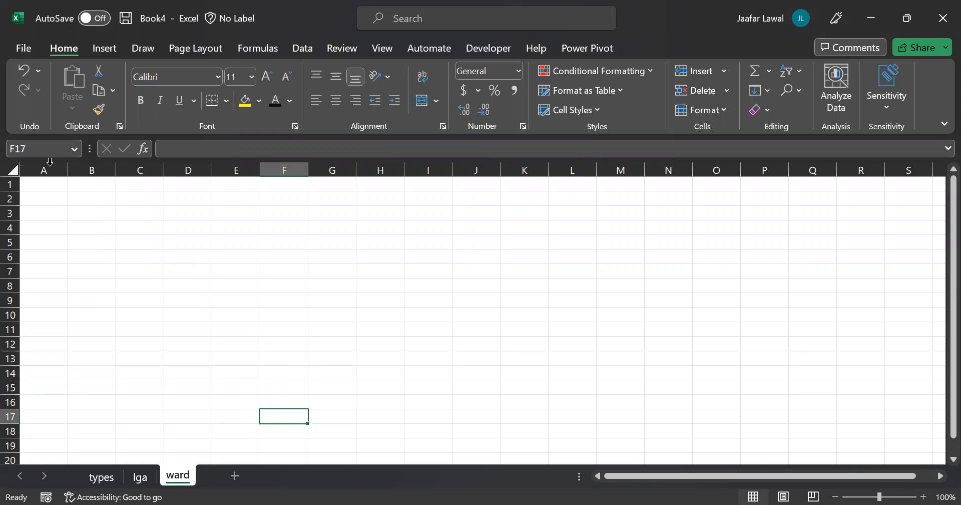
# Enter the headers UID, Delete(Y) and Field: id in cells A1 to C1 of the ward sheet.
pyautogui.click(53, 184)
pyautogui.doubleClick(53, 184)
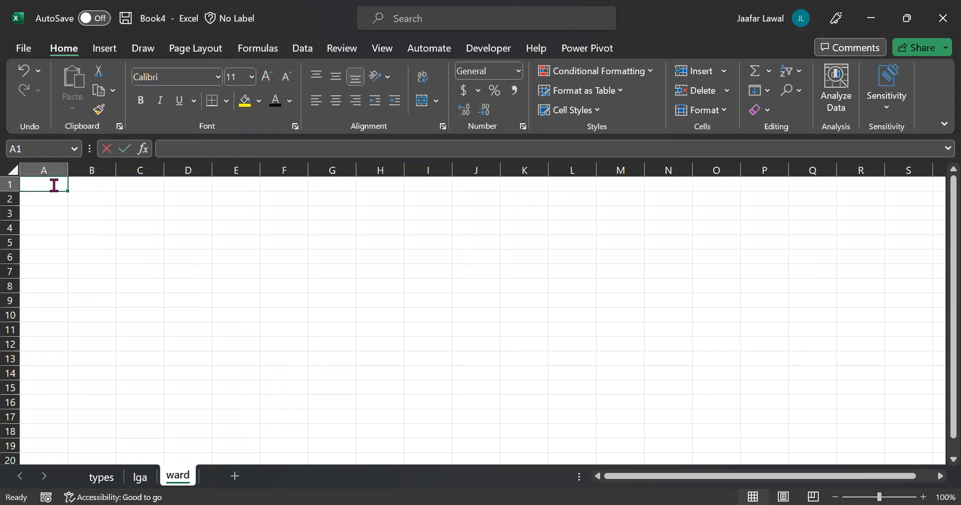
pyautogui.write('UID')
pyautogui.click(110, 194)
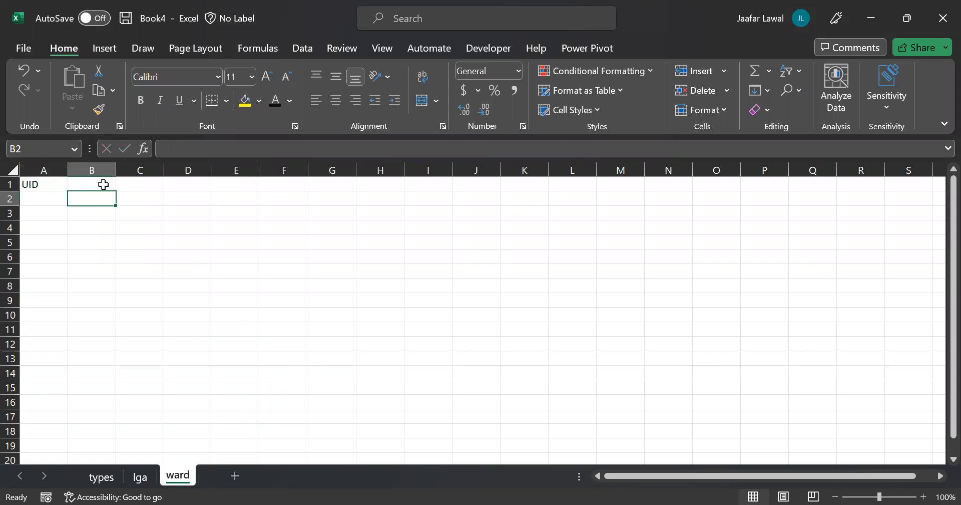
pyautogui.click(103, 184)
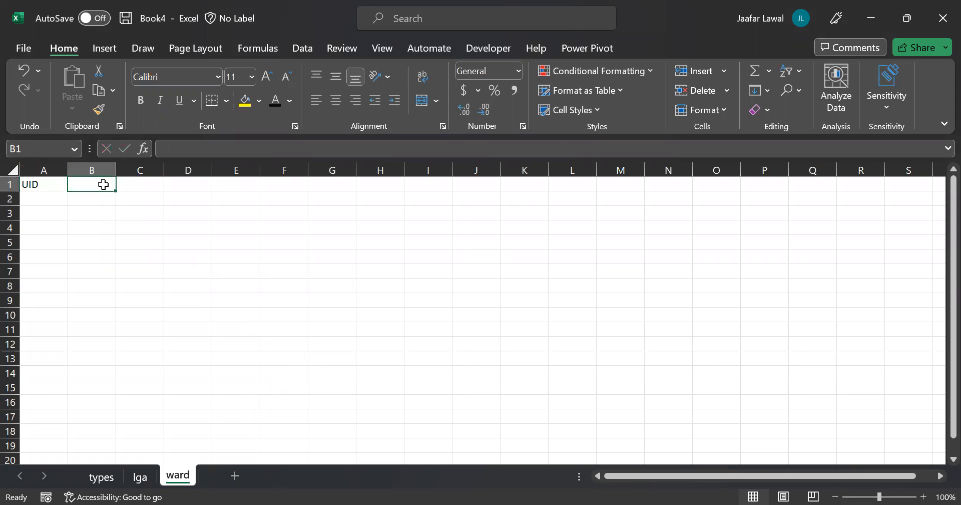
pyautogui.doubleClick(103, 184)
pyautogui.write('Delete(Y)')
pyautogui.click(151, 187)
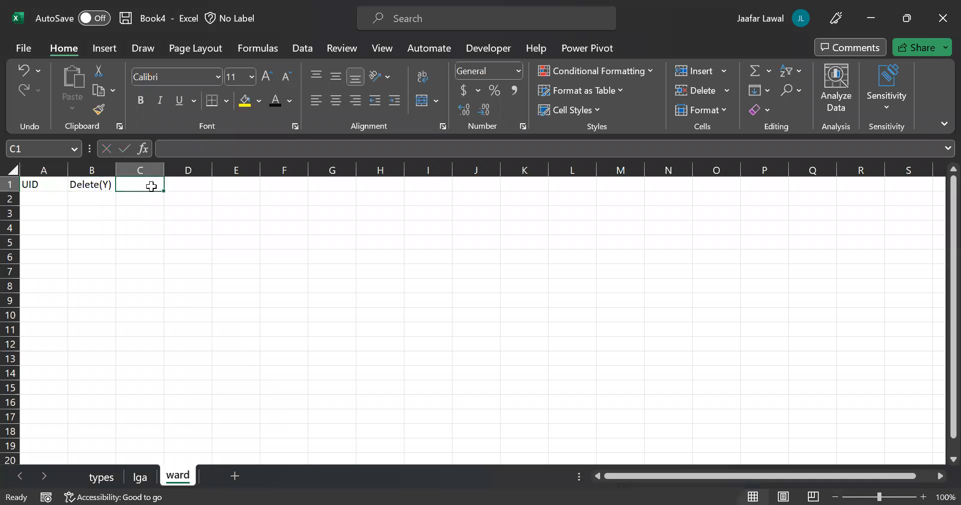
pyautogui.write('Field')
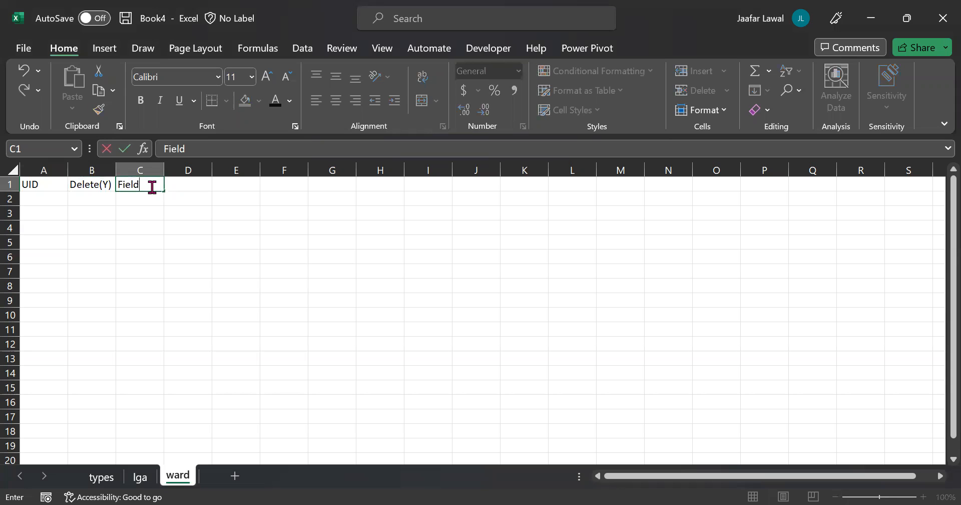
pyautogui.write(': id')
pyautogui.press('Return')
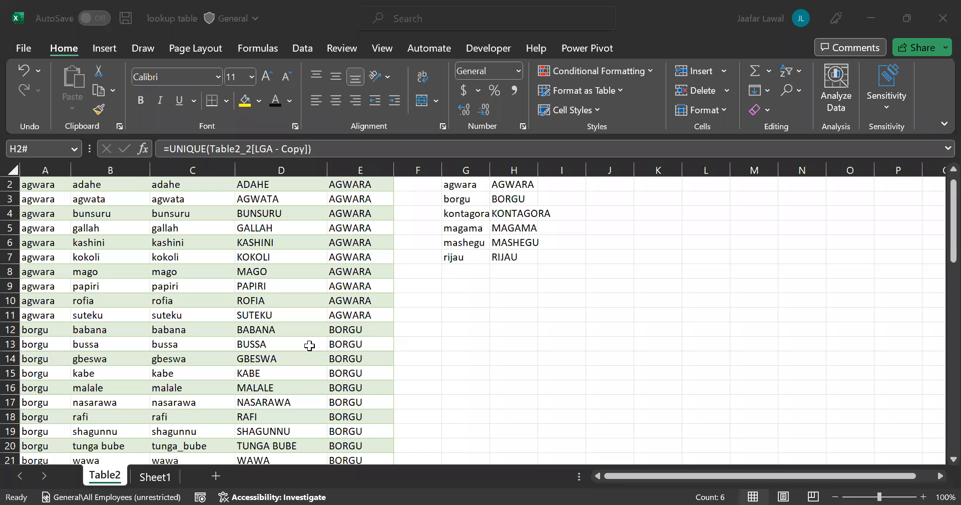
# Review the entries of the WARD - Copy column on the Table2 sheet from the first row to the table's end and back.
pyautogui.scroll(1, 167, 254)
pyautogui.click(206, 197)
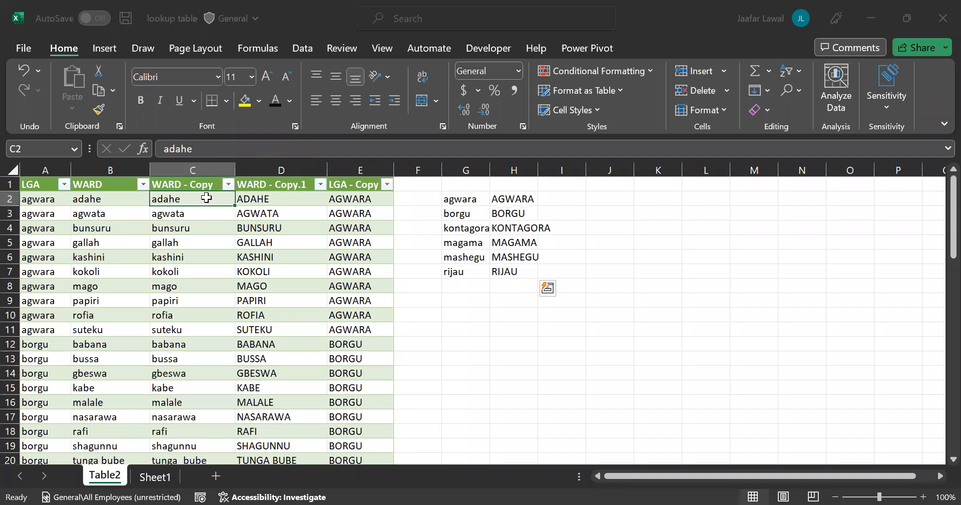
pyautogui.press('Down')
pyautogui.press('Down')
pyautogui.press('Down')
pyautogui.press('Down')
pyautogui.press('Down')
pyautogui.press('Down')
pyautogui.press('Down')
pyautogui.press('Down')
pyautogui.press('Down')
pyautogui.press('Down')
pyautogui.press('Down')
pyautogui.press('Down')
pyautogui.press('Down')
pyautogui.press('Down')
pyautogui.press('Down')
pyautogui.press('Down')
pyautogui.press('Down')
pyautogui.press('Down')
pyautogui.press('Down')
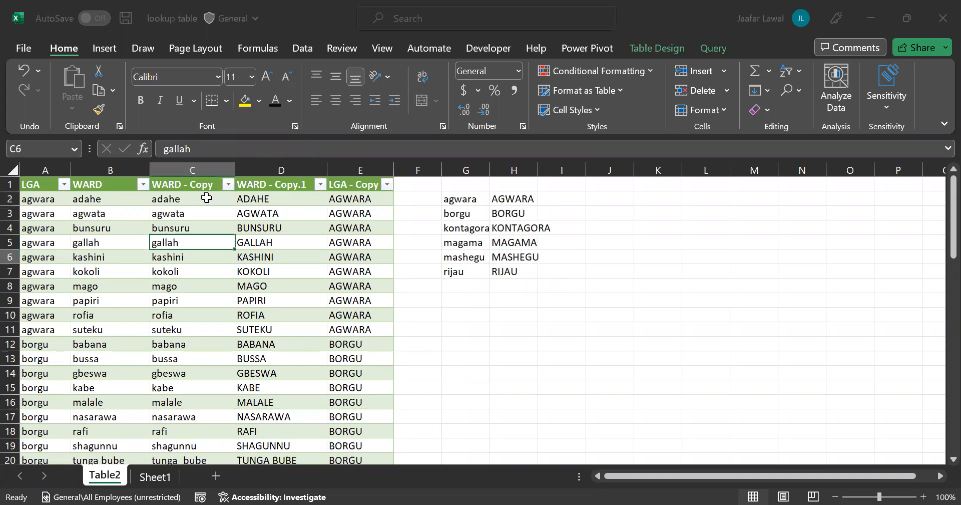
pyautogui.press('Down')
pyautogui.press('Down')
pyautogui.press('Down')
pyautogui.press('Down')
pyautogui.press('Down')
pyautogui.press('Down')
pyautogui.press('Down')
pyautogui.press('Down')
pyautogui.press('Down')
pyautogui.press('Down')
pyautogui.press('Down')
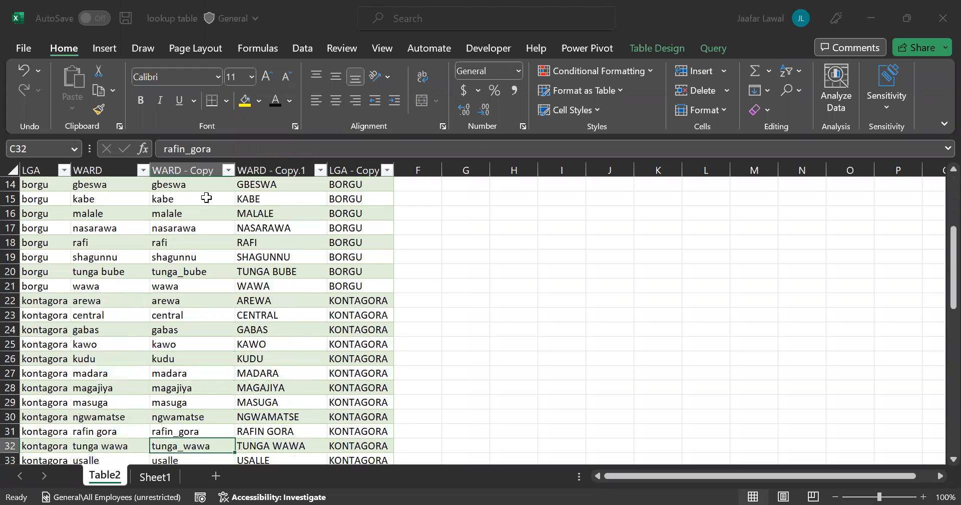
pyautogui.press('Down')
pyautogui.press('Down')
pyautogui.press('Down')
pyautogui.press('Down')
pyautogui.press('Down')
pyautogui.press('Down')
pyautogui.press('Down')
pyautogui.press('Down')
pyautogui.press('Down')
pyautogui.press('Down')
pyautogui.press('Down')
pyautogui.press('Down')
pyautogui.press('Down')
pyautogui.press('Down')
pyautogui.press('Down')
pyautogui.press('Down')
pyautogui.press('Down')
pyautogui.press('Down')
pyautogui.press('Down')
pyautogui.press('Down')
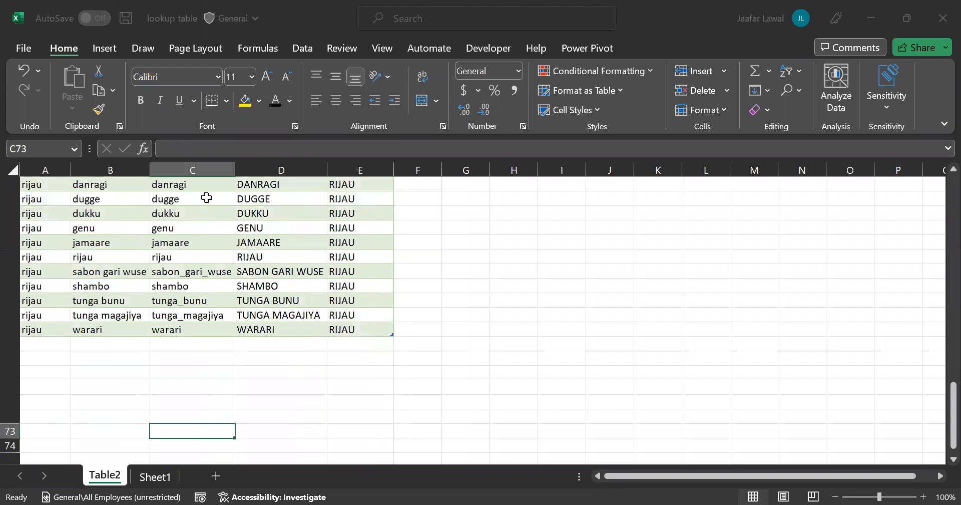
pyautogui.press('Up')
pyautogui.press('Up')
pyautogui.press('Up')
pyautogui.press('Up')
pyautogui.press('Up')
pyautogui.press('Up')
pyautogui.press('Up')
pyautogui.press('Up')
pyautogui.press('Up')
pyautogui.press('Up')
pyautogui.press('Up')
pyautogui.press('Up')
pyautogui.press('Up')
pyautogui.press('Up')
pyautogui.press('Up')
pyautogui.press('Up')
pyautogui.press('Up')
pyautogui.press('Up')
pyautogui.press('Up')
pyautogui.press('Up')
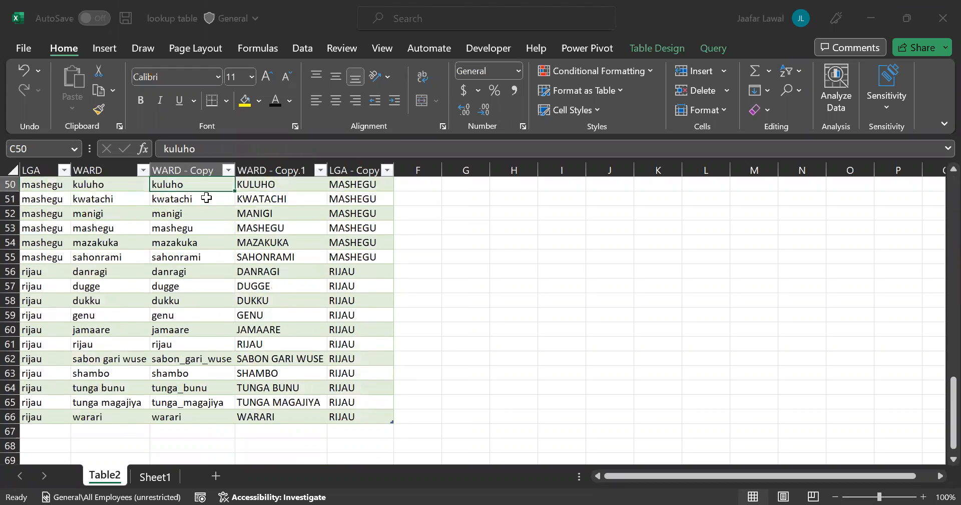
pyautogui.press('Up')
pyautogui.press('Up')
pyautogui.press('Up')
pyautogui.press('Up')
pyautogui.press('Up')
pyautogui.press('Up')
pyautogui.press('Up')
pyautogui.press('Up')
pyautogui.press('Up')
pyautogui.press('Up')
pyautogui.press('Up')
pyautogui.press('Up')
pyautogui.press('Up')
pyautogui.press('Up')
pyautogui.press('Up')
pyautogui.press('Up')
pyautogui.press('Up')
pyautogui.press('Up')
pyautogui.press('Up')
pyautogui.press('Up')
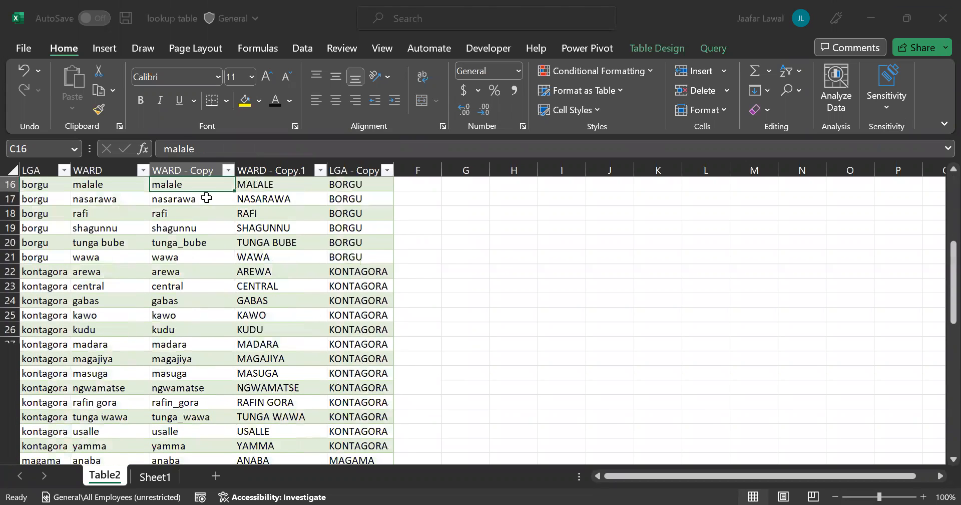
pyautogui.press('Up')
pyautogui.press('Up')
pyautogui.press('Up')
pyautogui.press('Up')
pyautogui.press('Up')
pyautogui.press('Up')
pyautogui.press('Up')
pyautogui.press('Up')
pyautogui.press('Up')
pyautogui.press('Up')
pyautogui.press('Up')
pyautogui.press('Up')
pyautogui.press('Up')
pyautogui.press('Up')
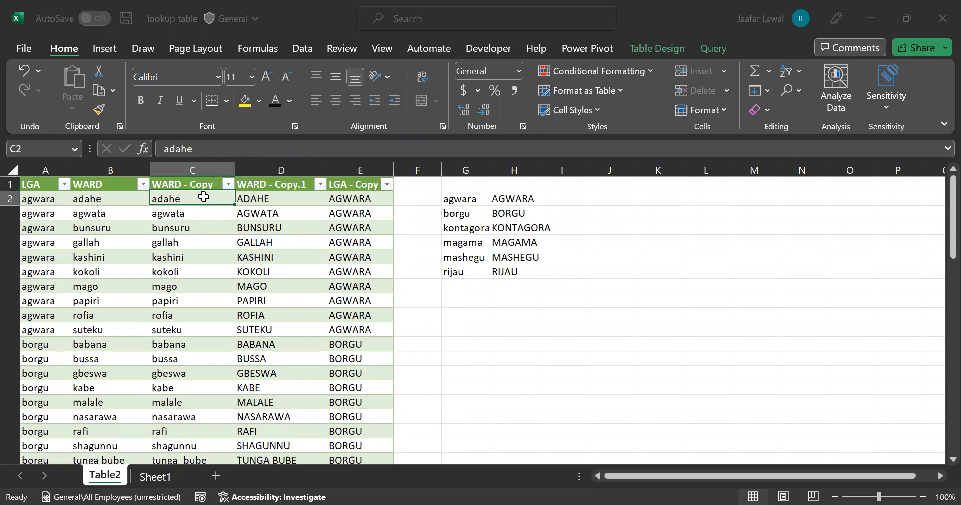
# Copy all entries of the WARD - Copy column, from cell C2 down to C66.
pyautogui.hotkey('ctrl', 'shift', 'Down')
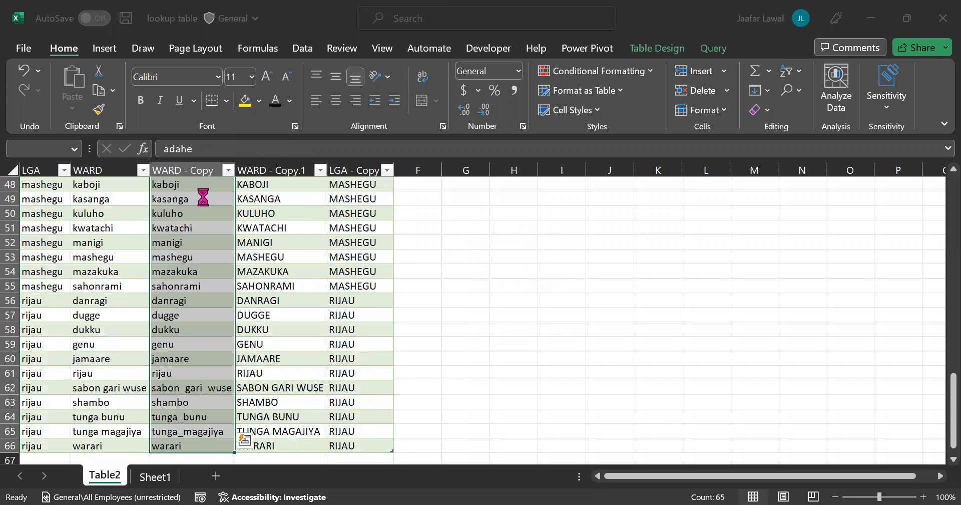
pyautogui.hotkey('ctrl', 'c')
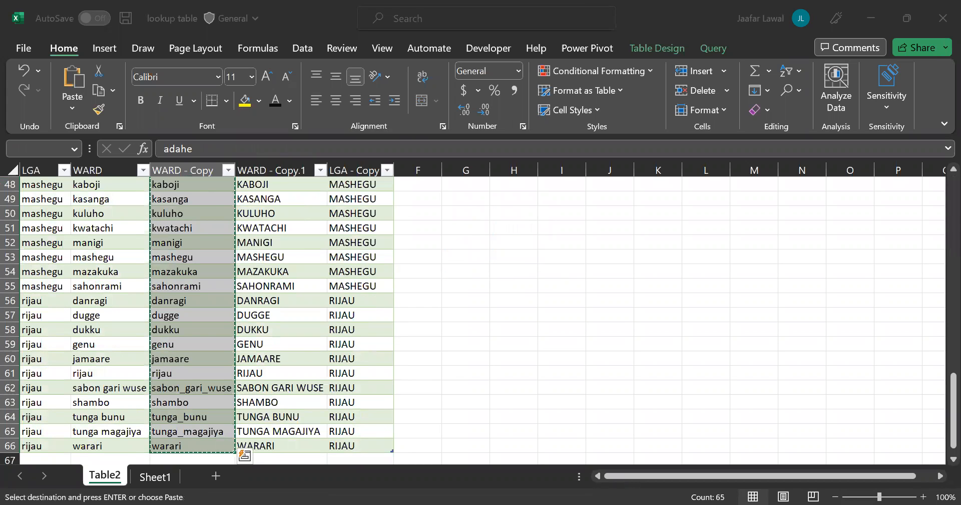
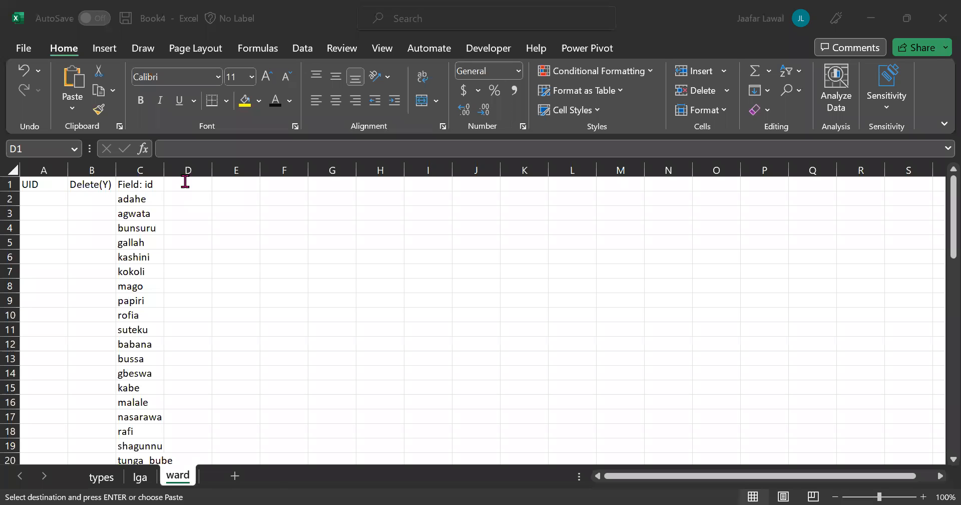
# Enter the header field: name in cell D1 of the ward sheet in Book4.
pyautogui.doubleClick(185, 181)
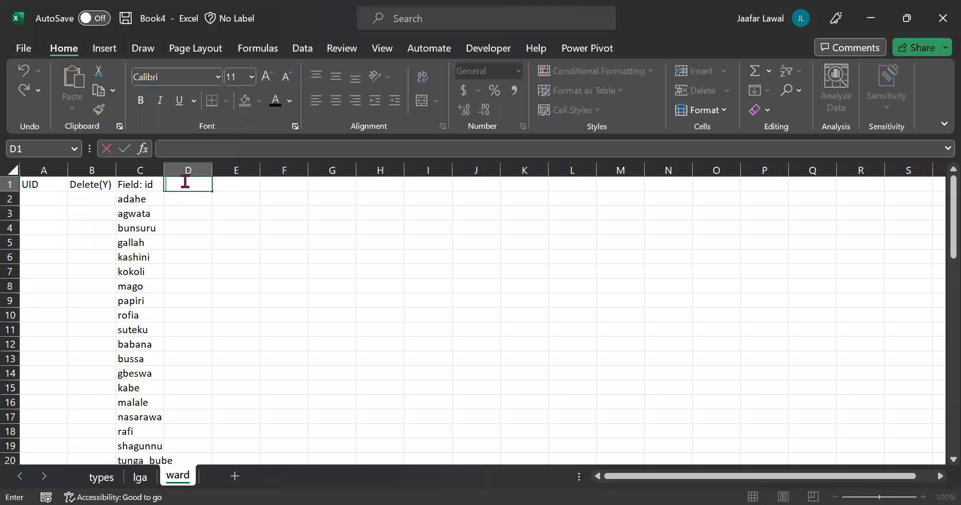
pyautogui.write('field')
pyautogui.write(': name')
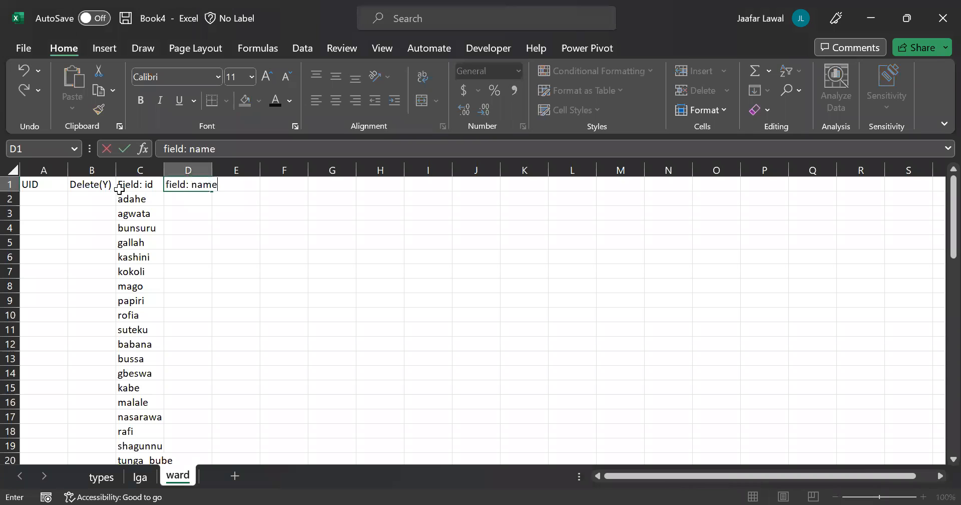
# Change the header in cell C1 of the ward sheet to field: id and switch to the lookup table workbook.
pyautogui.click(123, 190)
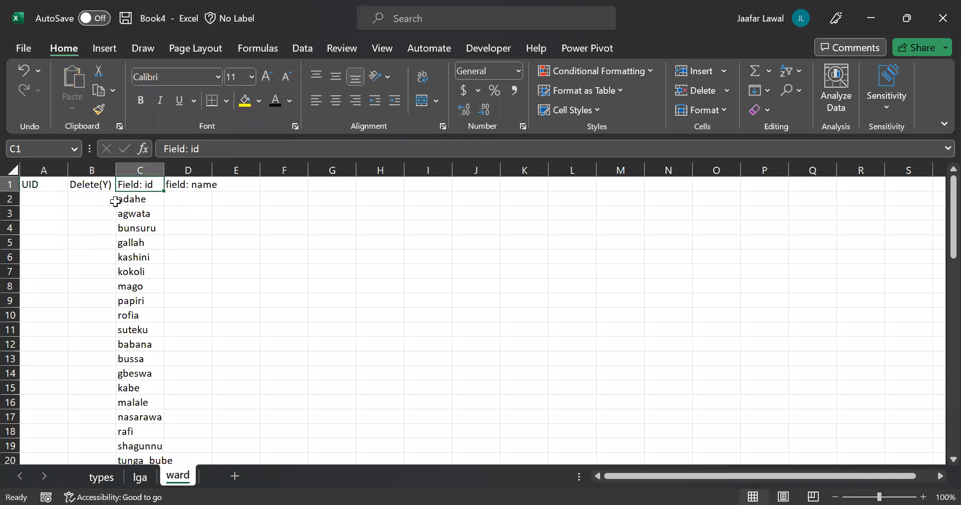
pyautogui.doubleClick(124, 187)
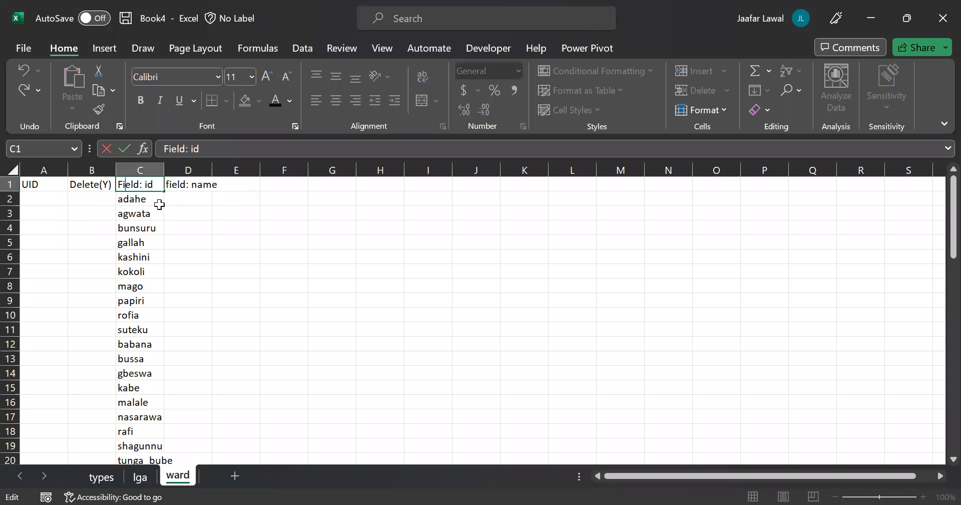
pyautogui.press('BackSpace')
pyautogui.write('f')
pyautogui.click(232, 183)
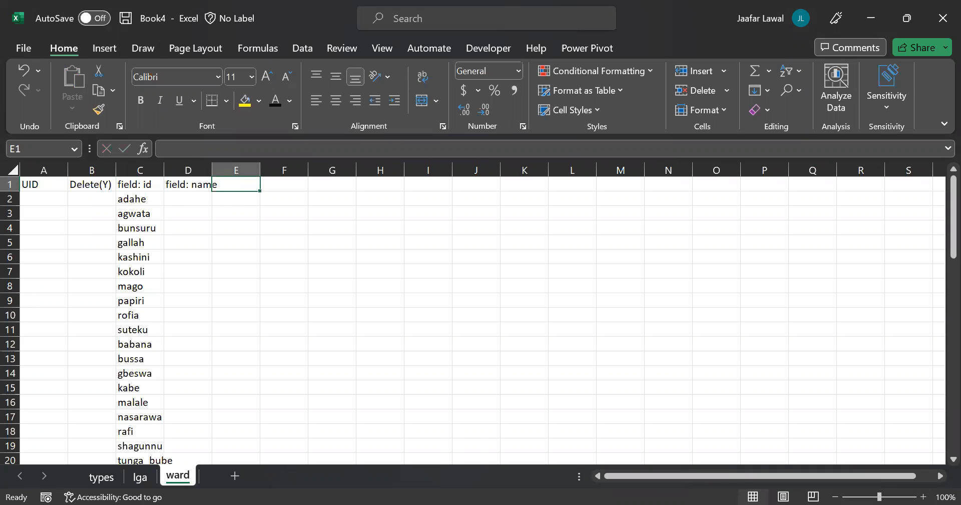
pyautogui.hotkey('alt', 'Tab')
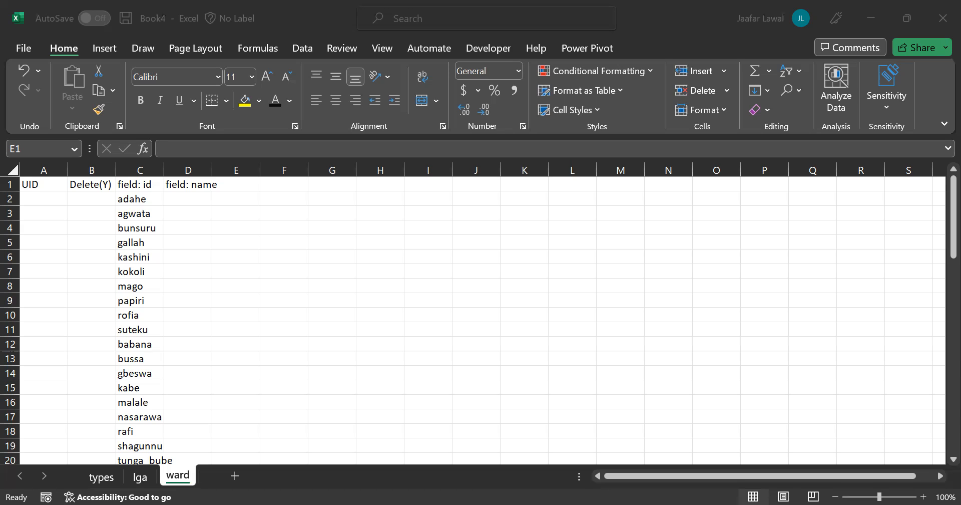
pyautogui.write('fpro')
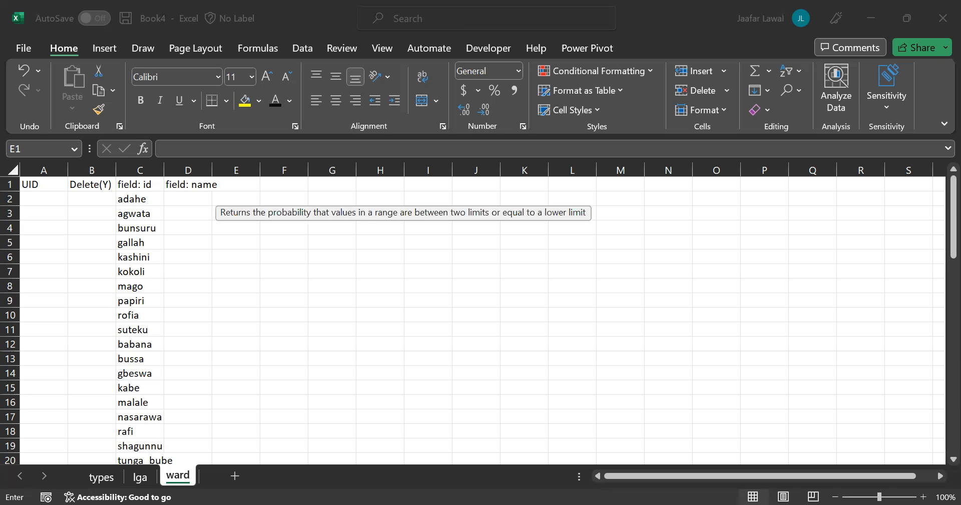
pyautogui.press('Down')
pyautogui.press('Down')
pyautogui.press('Tab')
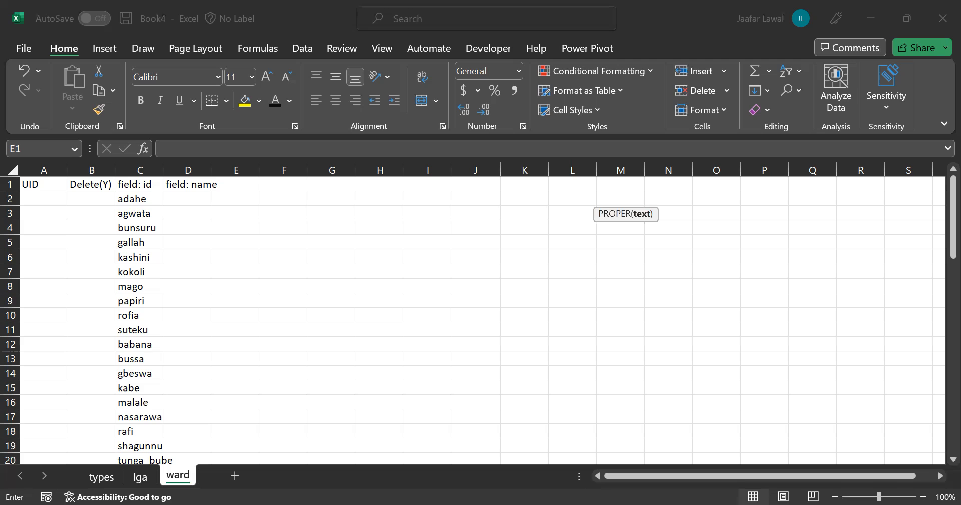
pyautogui.press('Left')
pyautogui.press('Escape')
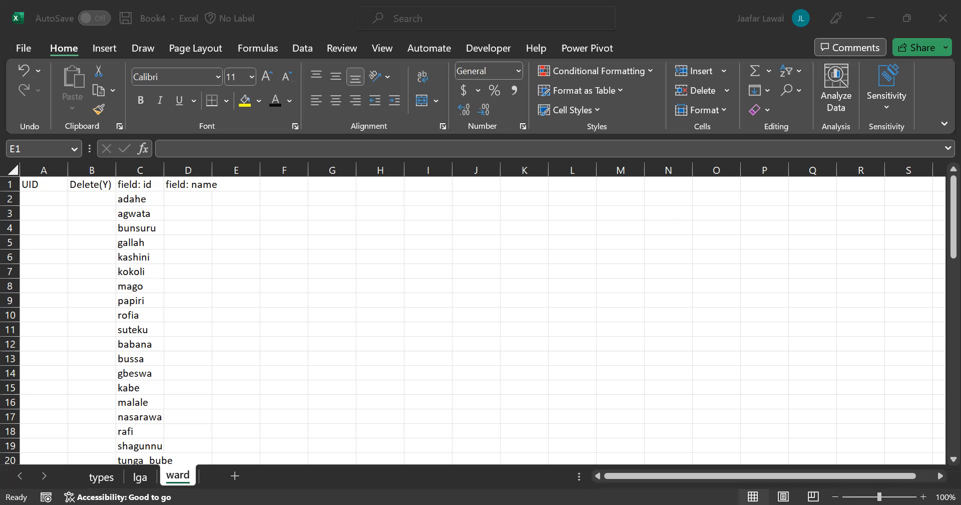
pyautogui.write('f')
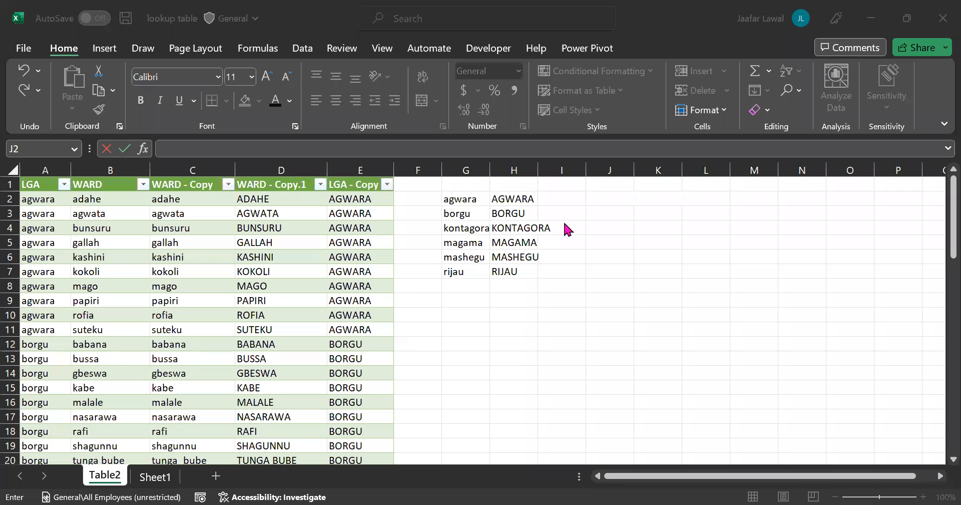
pyautogui.click(599, 199)
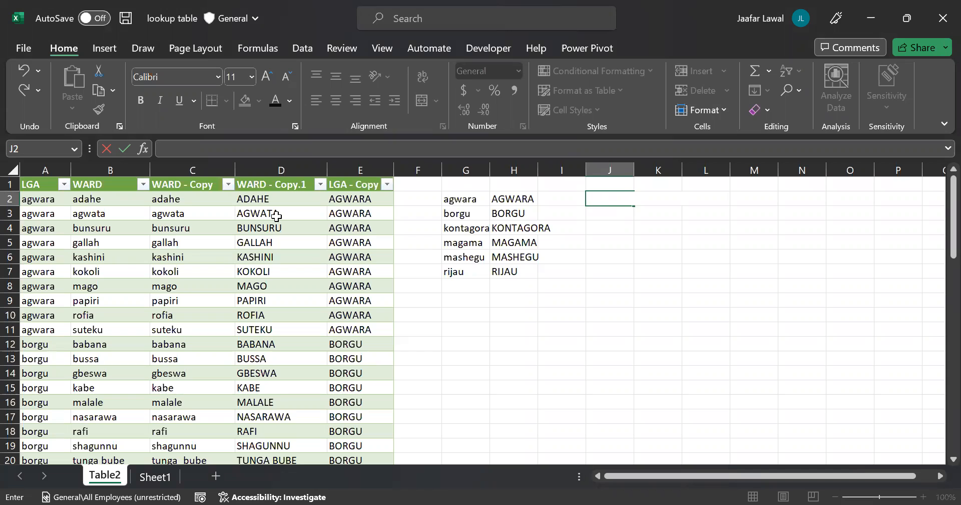
pyautogui.write('=')
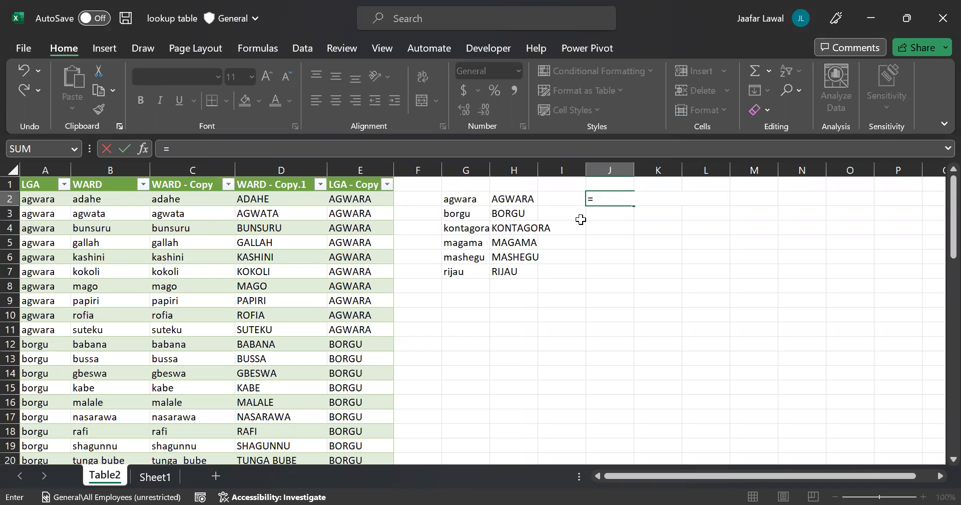
pyautogui.write('prop')
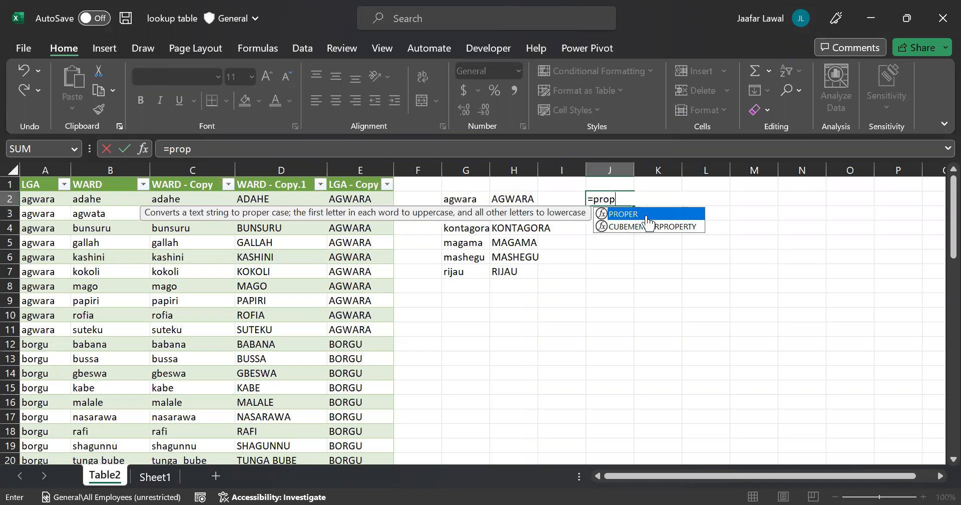
pyautogui.doubleClick(647, 214)
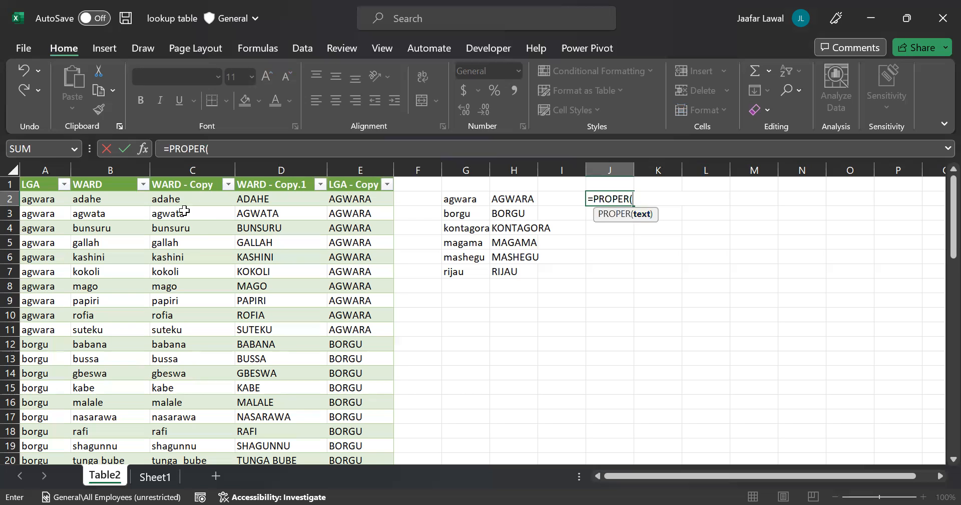
pyautogui.scroll(-7, 198, 229)
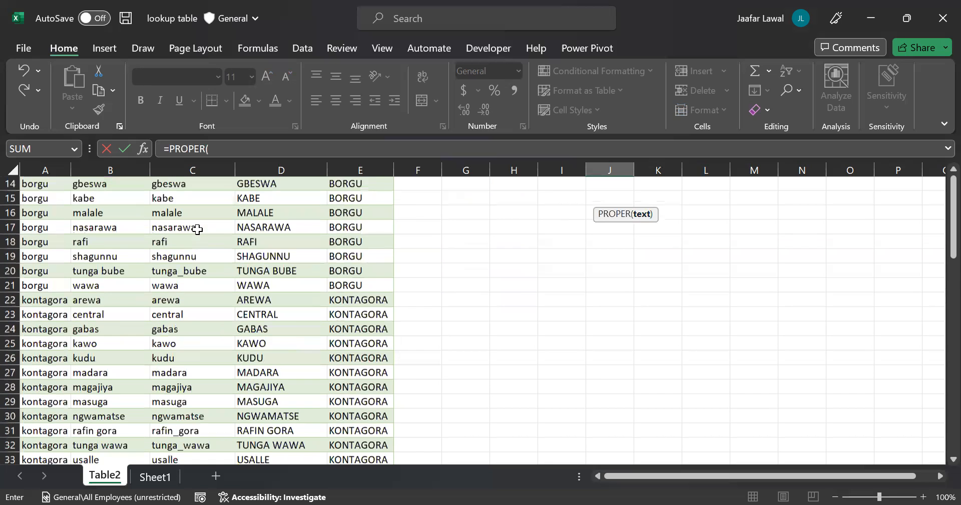
pyautogui.scroll(-3, 197, 229)
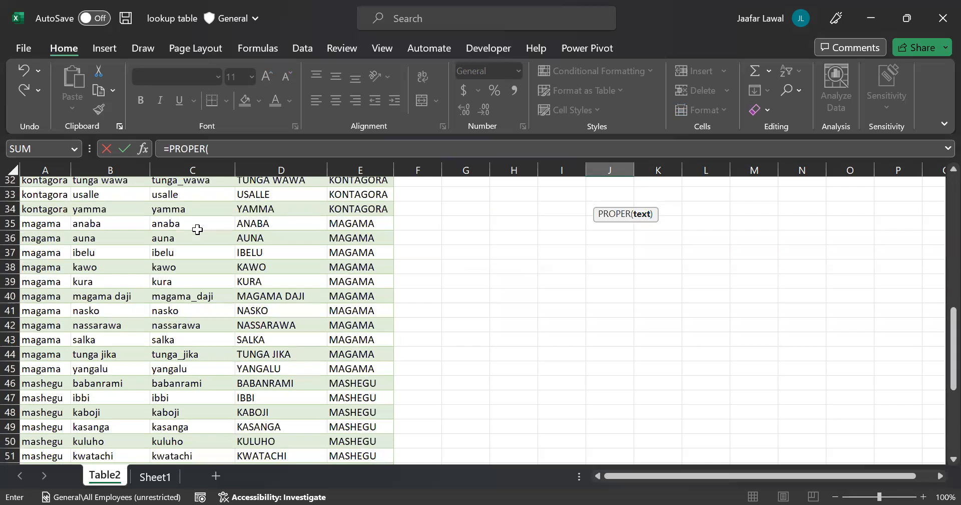
pyautogui.scroll(-3, 198, 230)
pyautogui.scroll(13, 198, 229)
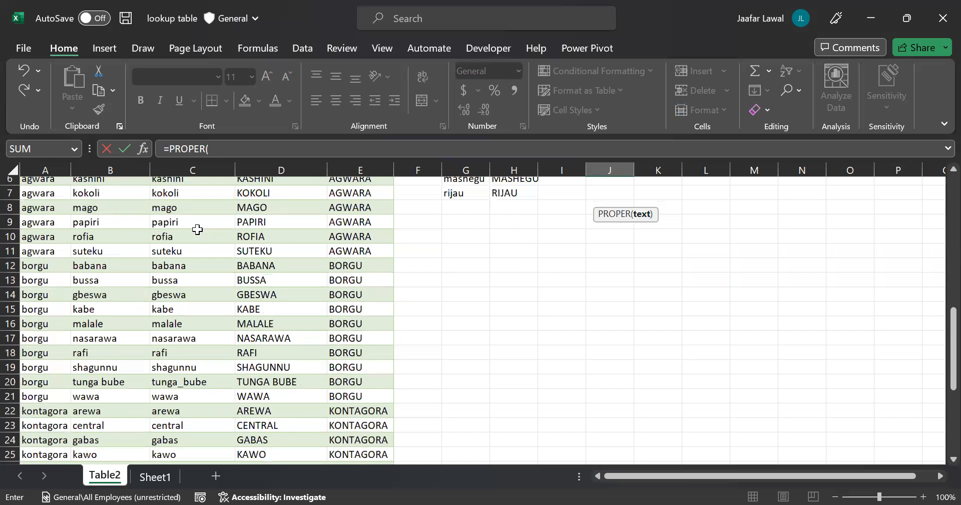
pyautogui.click(118, 205)
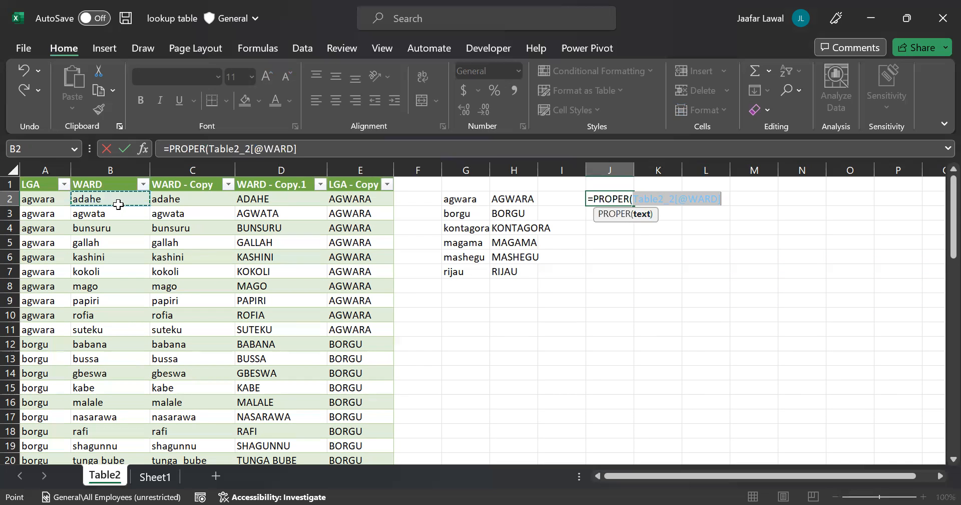
pyautogui.hotkey('ctrl', 'Return')
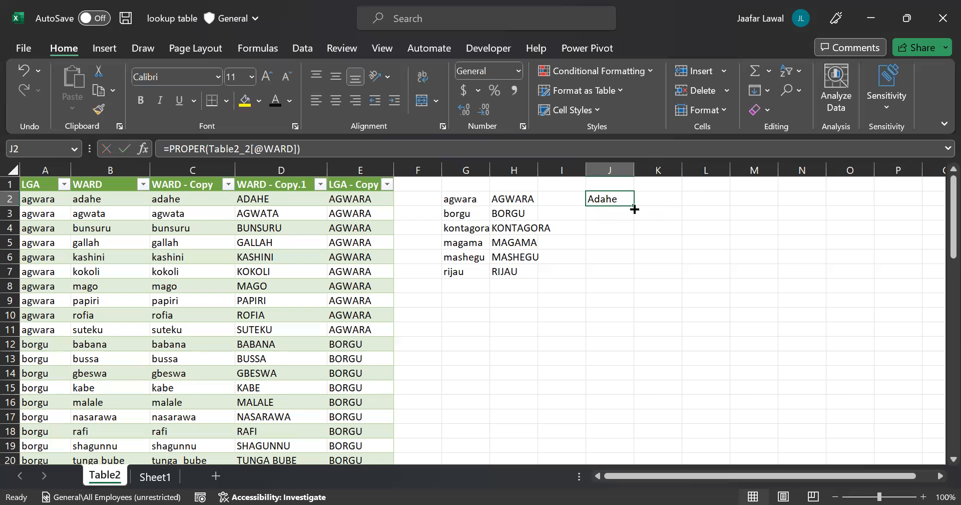
# Fill the PROPER formula from cell J2 down to J66, alongside the last table row.
pyautogui.moveTo(634, 205)
pyautogui.mouseDown()
pyautogui.moveTo(648, 427)
pyautogui.moveTo(640, 448)
pyautogui.moveTo(628, 418)
pyautogui.moveTo(633, 438)
pyautogui.mouseUp()
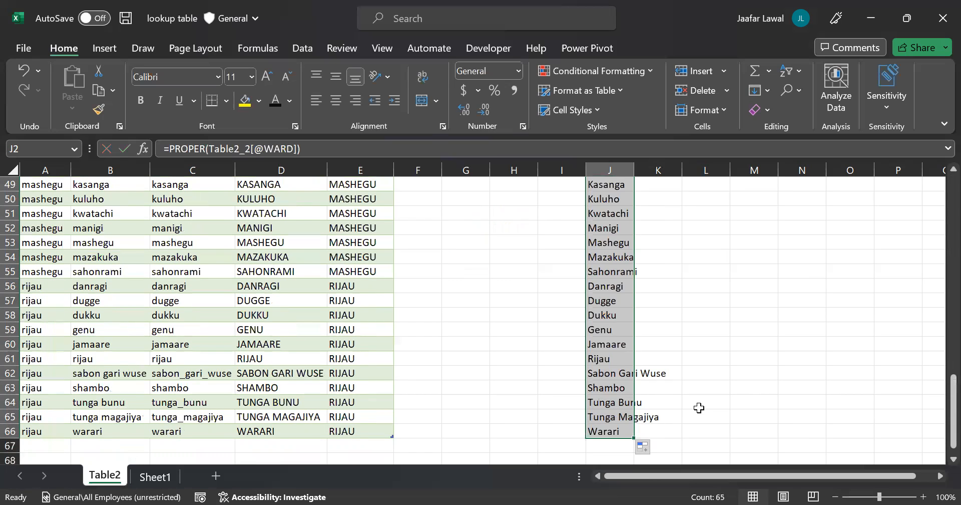
pyautogui.scroll(16, 699, 408)
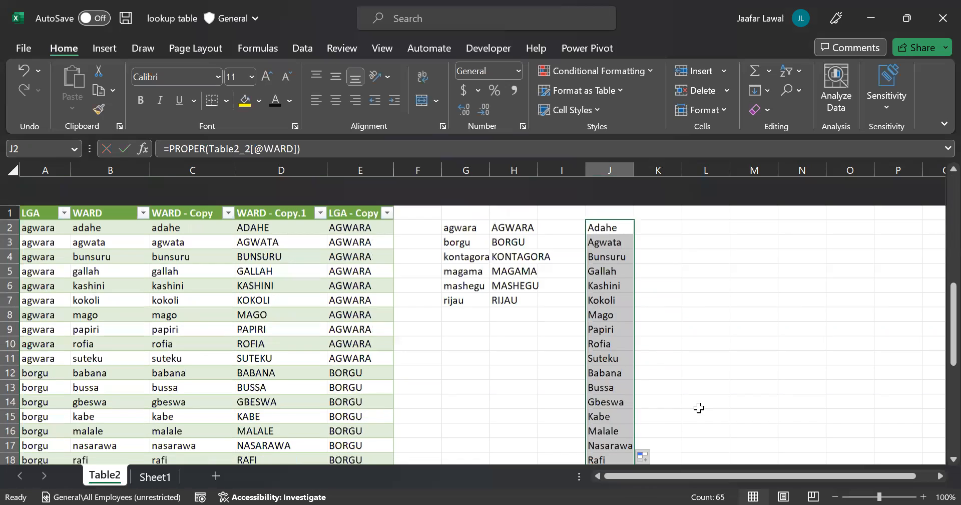
pyautogui.click(629, 279)
# Copy the proper-case ward names in cells J2 to J66 of the Table2 sheet.
pyautogui.click(613, 198)
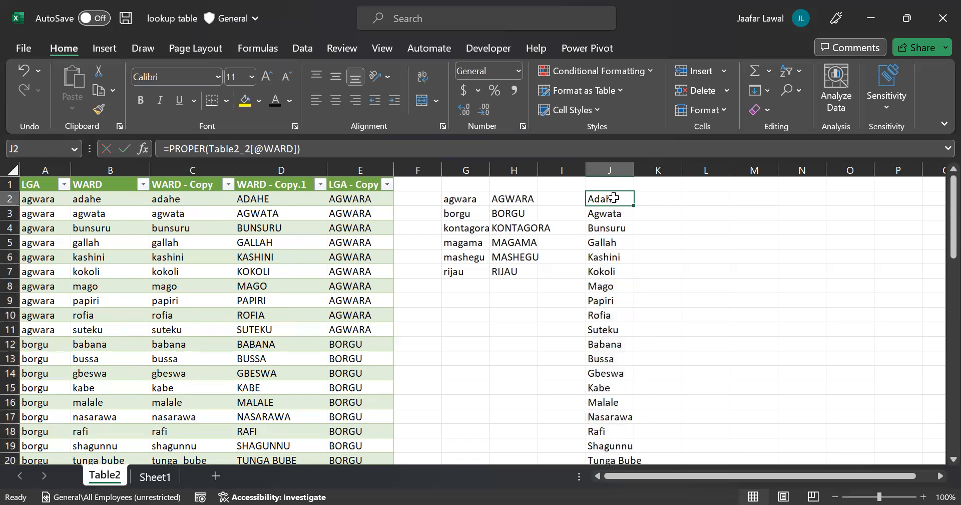
pyautogui.hotkey('ctrl', 'shift', 'Down')
pyautogui.hotkey('ctrl', 'c')
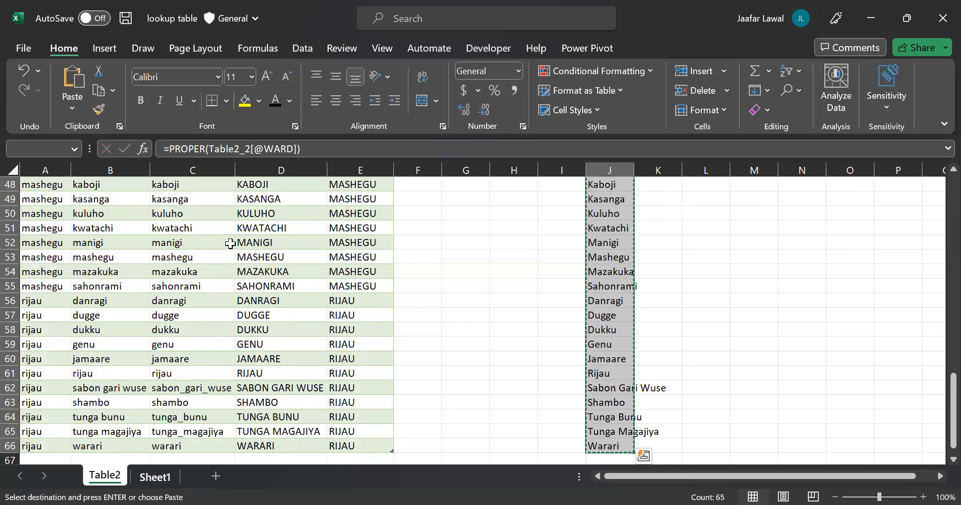
pyautogui.hotkey('ctrl', 'pagedown')
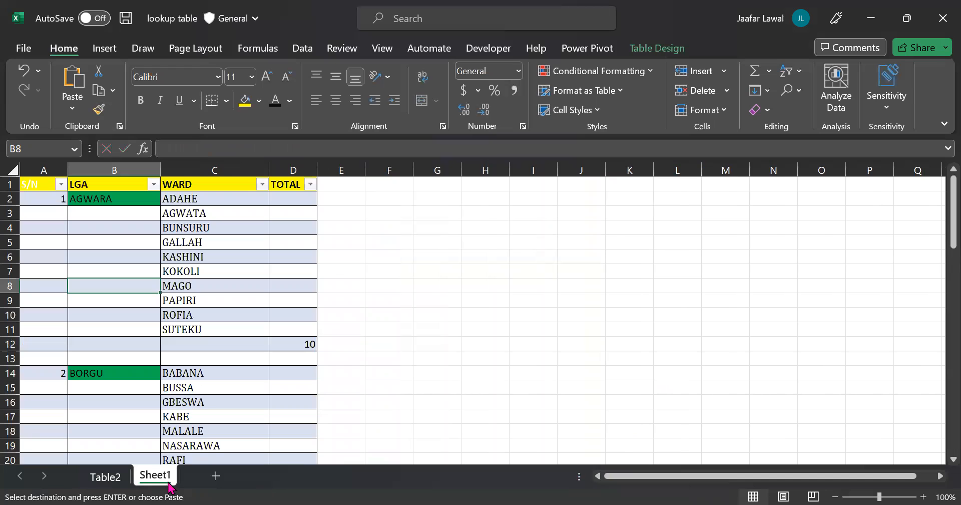
pyautogui.click(105, 476)
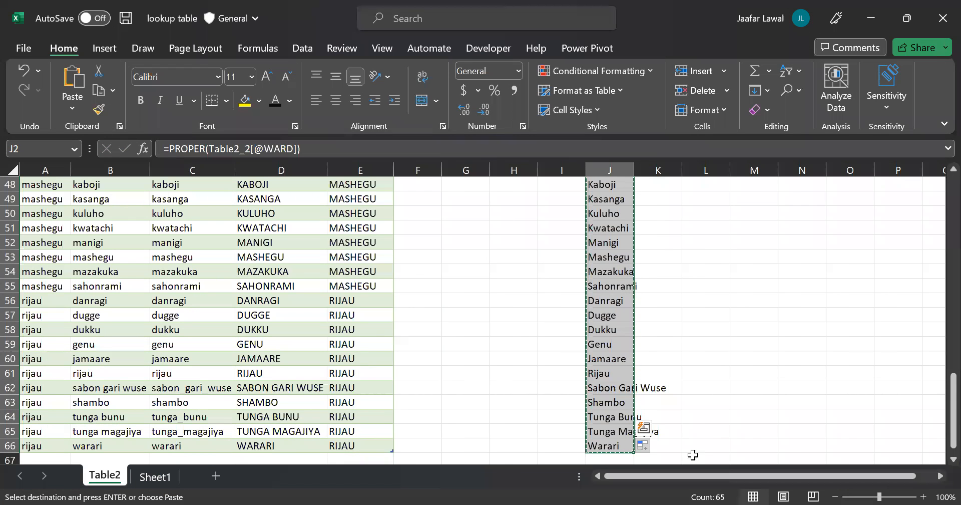
pyautogui.hotkey('alt', 'Tab')
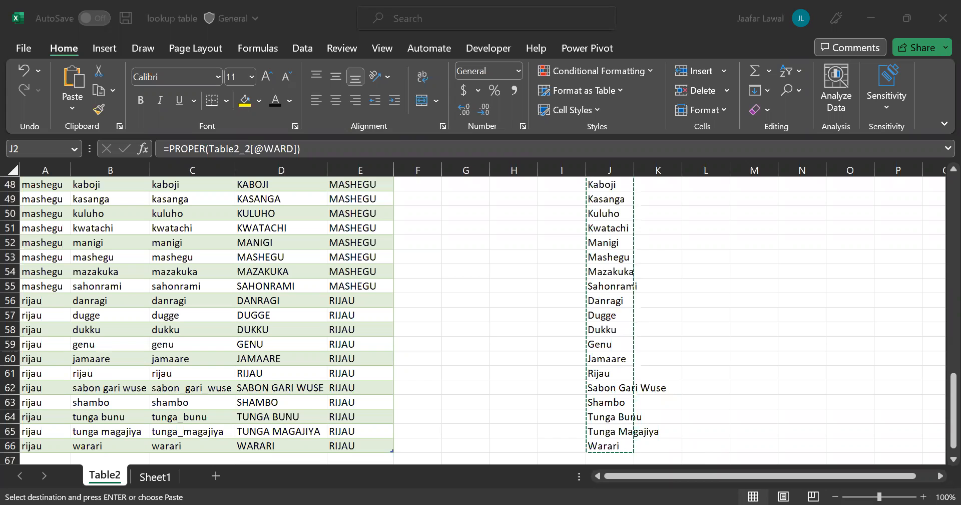
# Compare Table2 with the layout on Sheet1 and review the agwara entries of the LGA column, rows 2 to 11.
pyautogui.scroll(15, 414, 363)
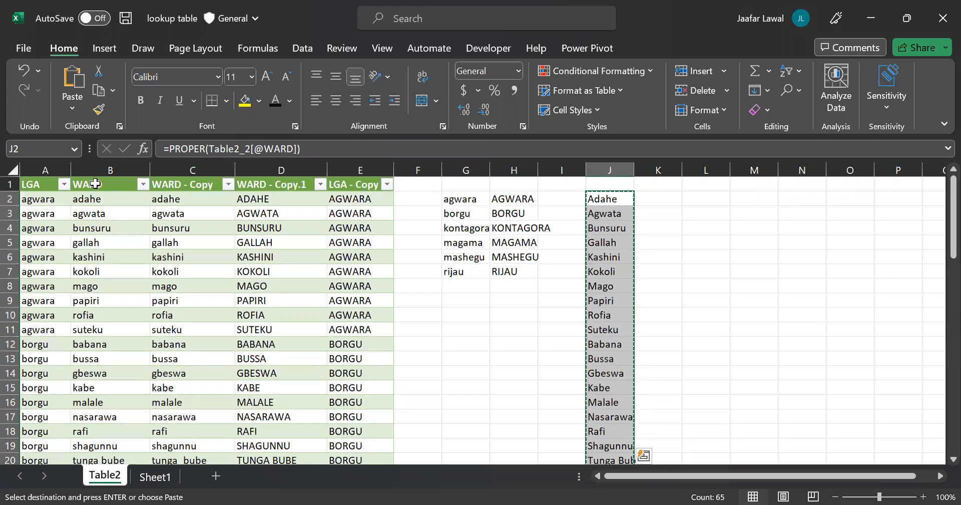
pyautogui.click(61, 200)
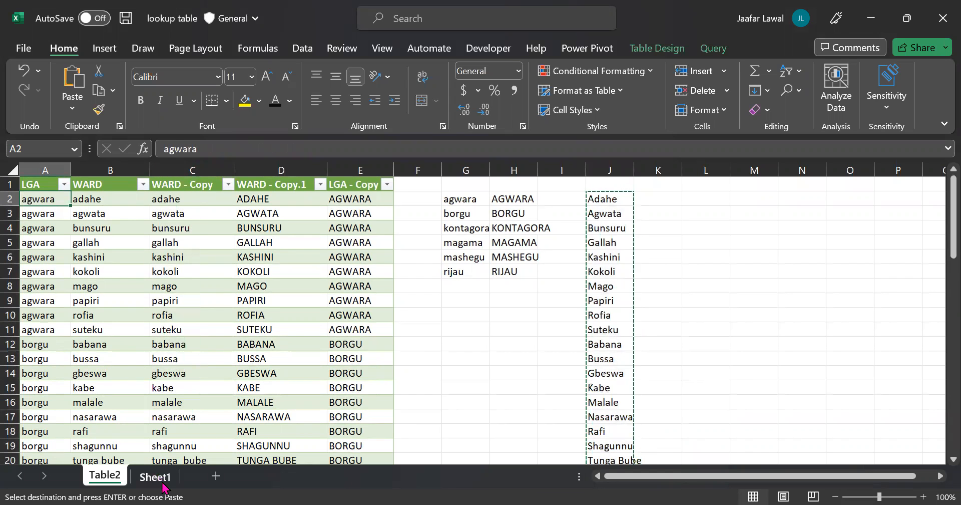
pyautogui.click(161, 480)
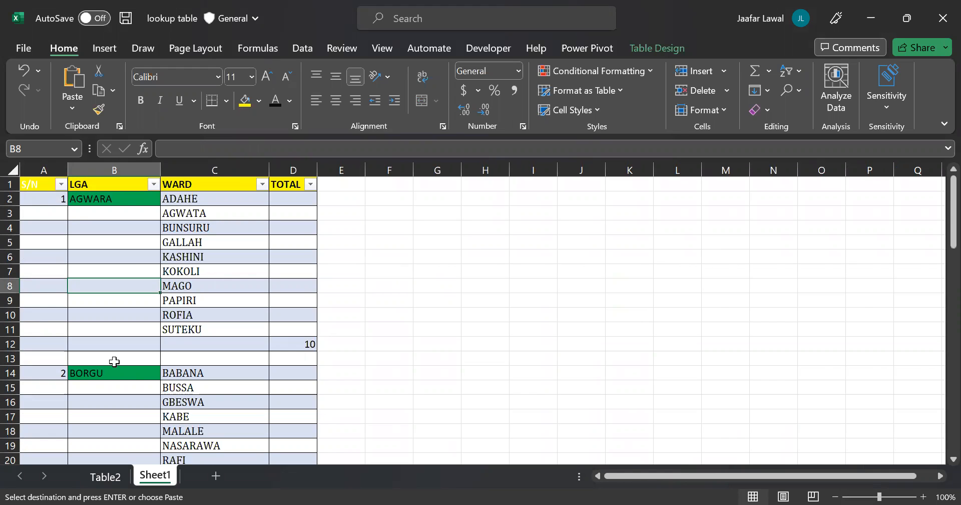
pyautogui.click(105, 475)
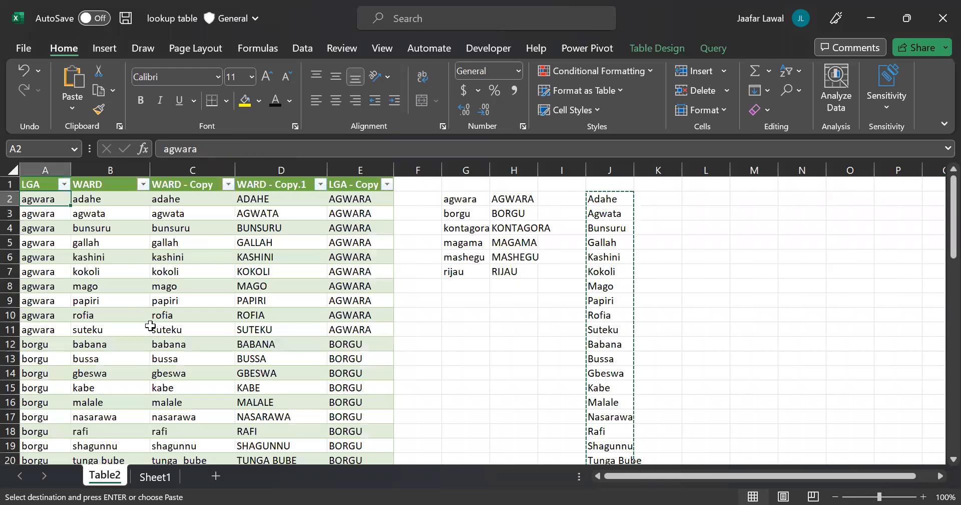
pyautogui.click(99, 201)
pyautogui.click(52, 200)
pyautogui.press('Down')
pyautogui.press('Down')
pyautogui.press('Down')
pyautogui.press('Down')
pyautogui.press('Down')
pyautogui.press('Down')
pyautogui.press('Down')
pyautogui.press('Down')
pyautogui.press('Down')
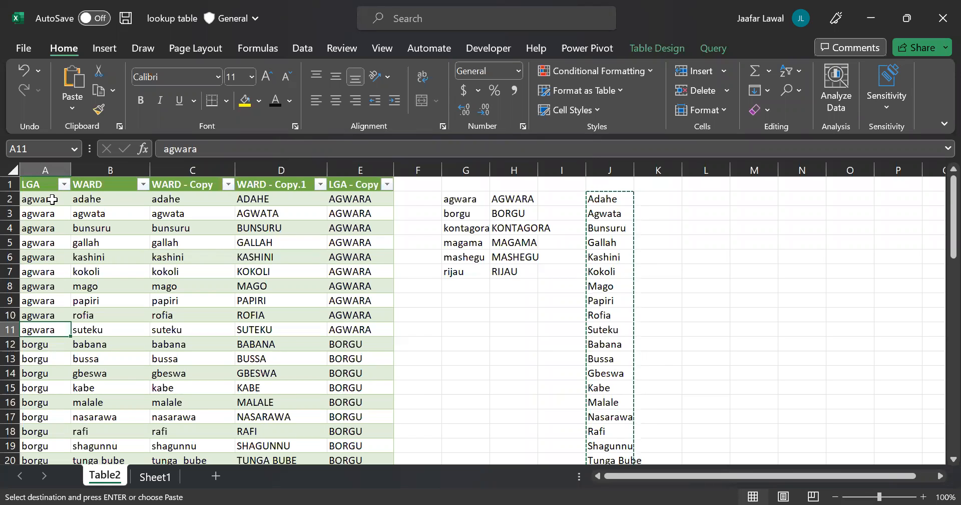
# Examine the borgu entries of the LGA column in rows 12 to 21, ending at the ward in the last of them.
pyautogui.scroll(-3, 52, 199)
pyautogui.scroll(1, 52, 199)
pyautogui.scroll(1, 52, 199)
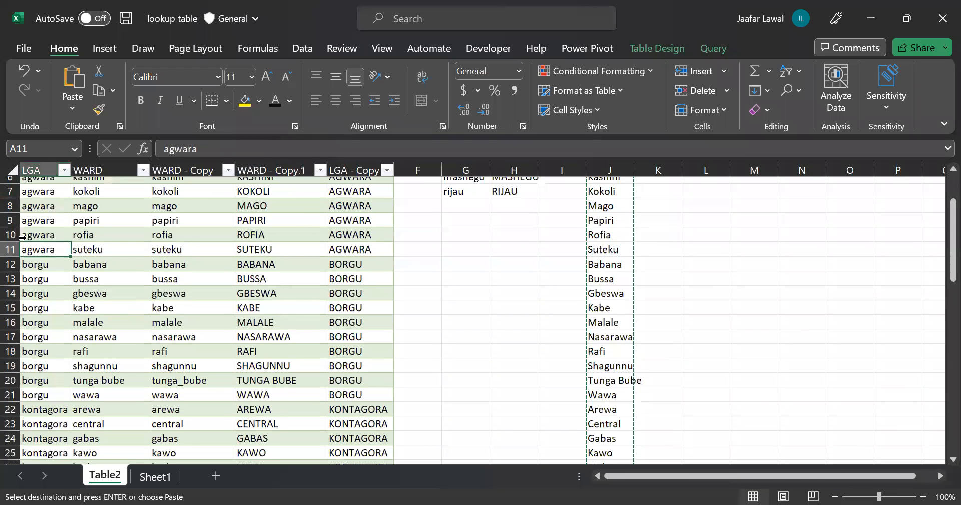
pyautogui.click(44, 264)
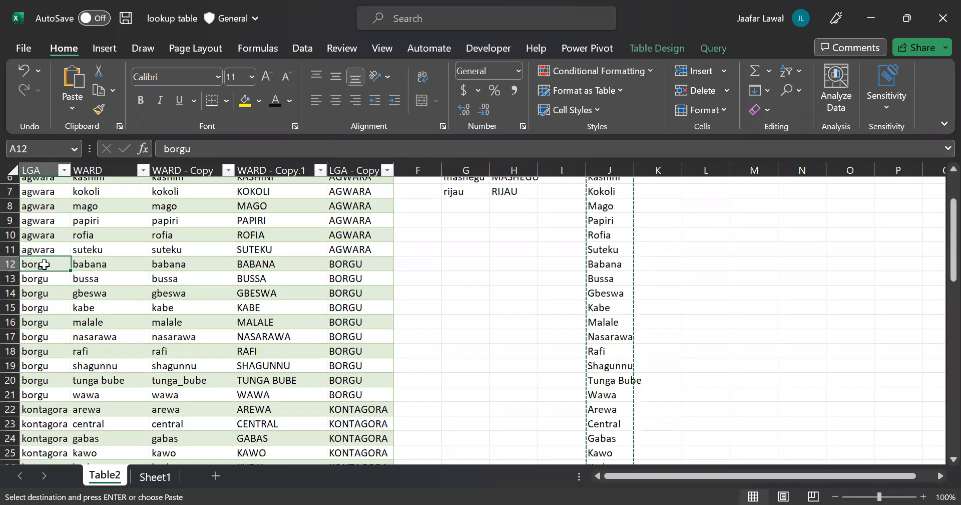
pyautogui.press('Down')
pyautogui.press('Down')
pyautogui.press('Down')
pyautogui.press('Down')
pyautogui.press('Down')
pyautogui.press('Down')
pyautogui.press('Down')
pyautogui.press('Down')
pyautogui.press('Down')
pyautogui.press('Right')
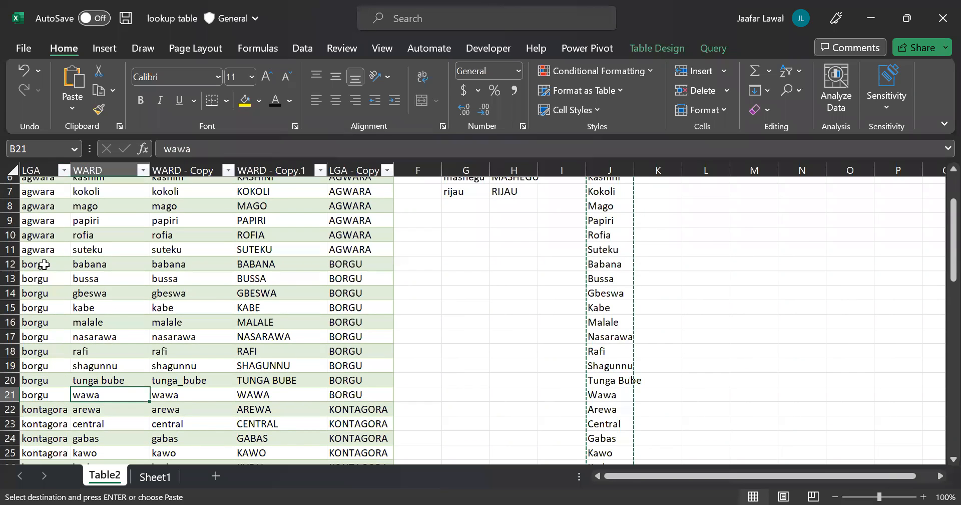
# Review the kontagora entries of the LGA column in rows 22 to 34, and trace their wards back up the WARD column.
pyautogui.scroll(-3, 44, 264)
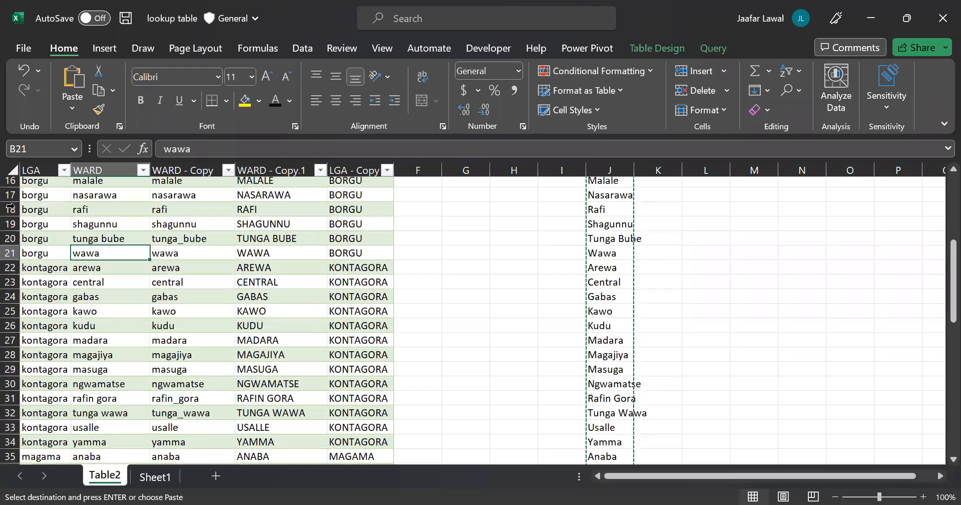
pyautogui.click(45, 268)
pyautogui.press('Down')
pyautogui.press('Down')
pyautogui.press('Down')
pyautogui.press('Down')
pyautogui.press('Down')
pyautogui.press('Down')
pyautogui.press('Down')
pyautogui.press('Down')
pyautogui.press('Down')
pyautogui.press('Down')
pyautogui.press('Down')
pyautogui.press('Down')
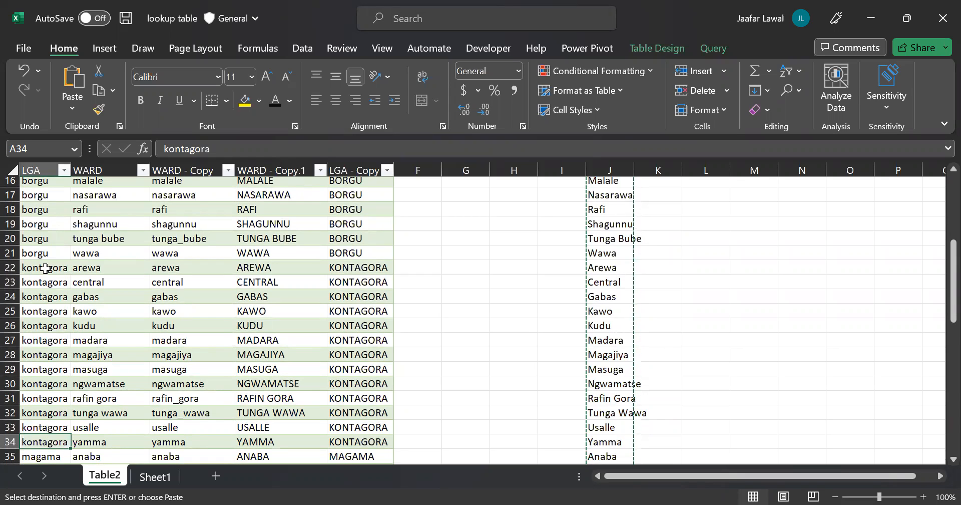
pyautogui.press('Right')
pyautogui.press('Up')
pyautogui.press('Up')
pyautogui.press('Up')
pyautogui.press('Up')
pyautogui.press('Up')
pyautogui.press('Up')
pyautogui.press('Up')
pyautogui.press('Up')
pyautogui.press('Up')
pyautogui.press('Up')
pyautogui.press('Up')
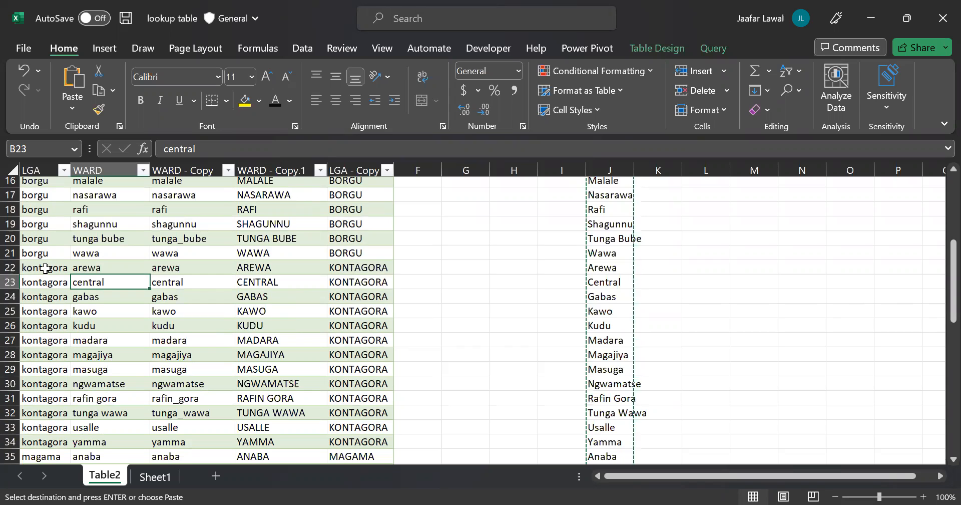
# Copy the LGA values in A2 to A66 of Table2 and paste them from E2 down in the ward sheet of Book4.
pyautogui.scroll(5, 45, 269)
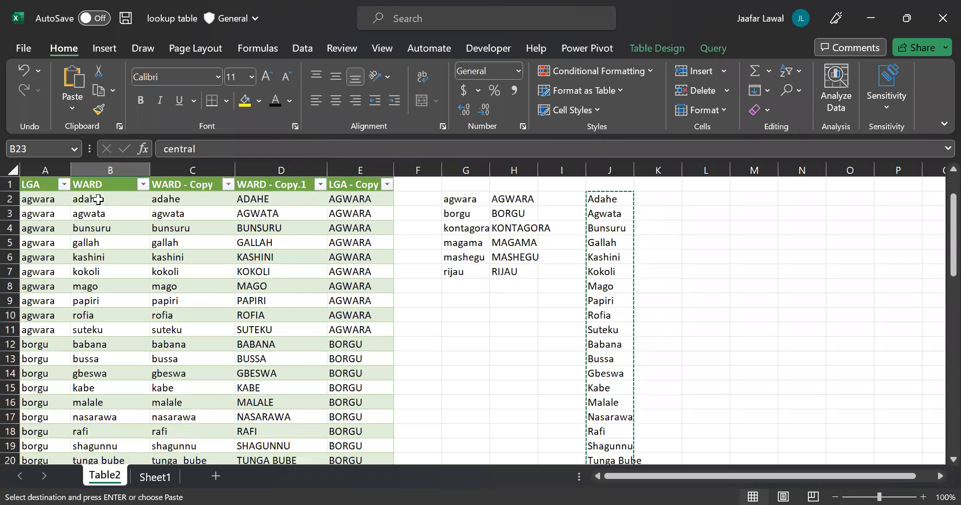
pyautogui.click(48, 199)
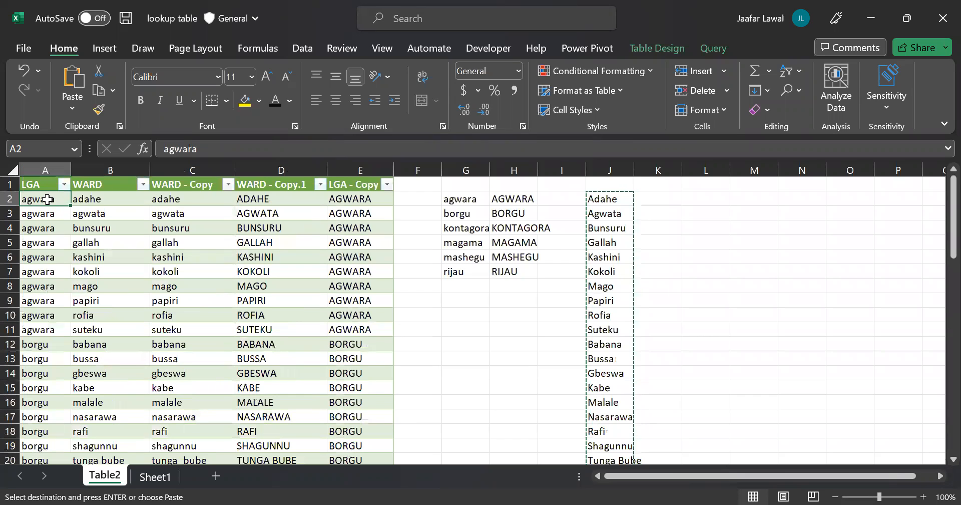
pyautogui.hotkey('ctrl', 'shift', 'Down')
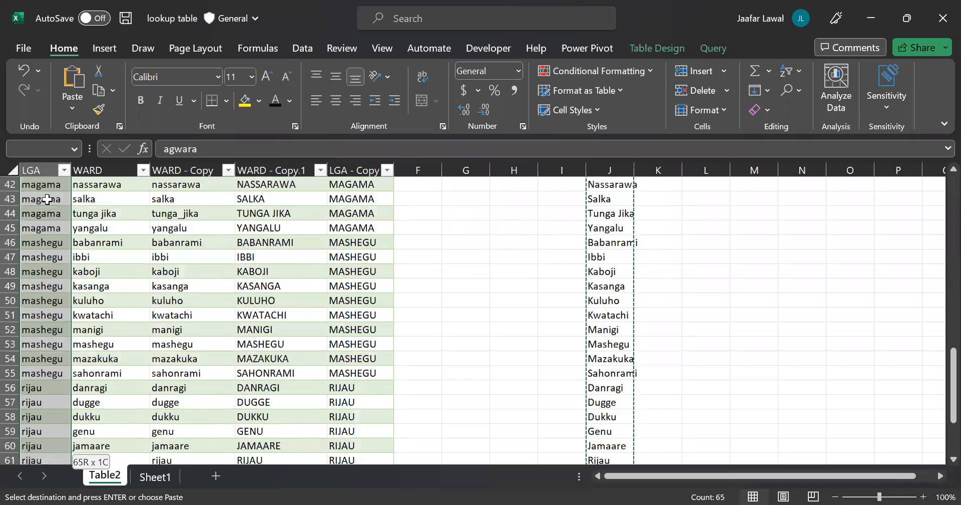
pyautogui.press('Escape')
pyautogui.hotkey('ctrl', 'c')
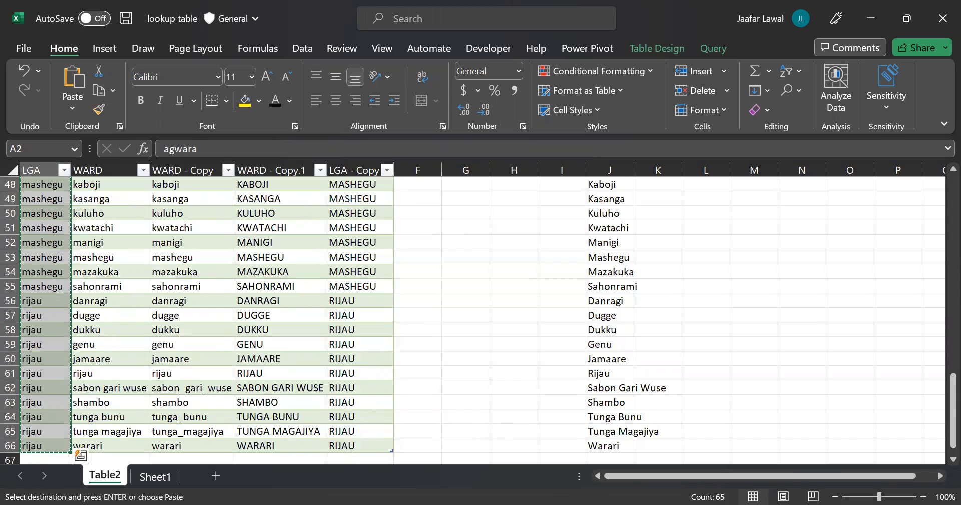
pyautogui.hotkey('alt', 'Tab')
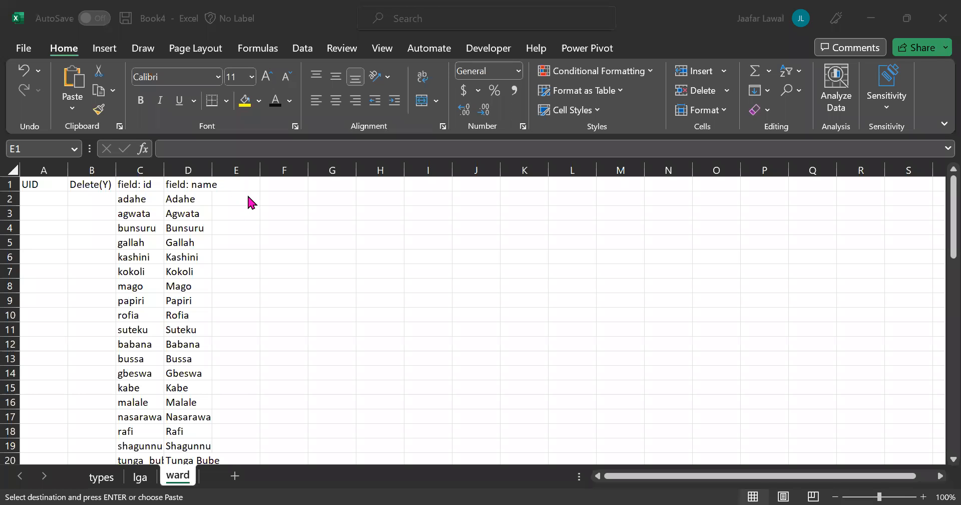
pyautogui.click(245, 201)
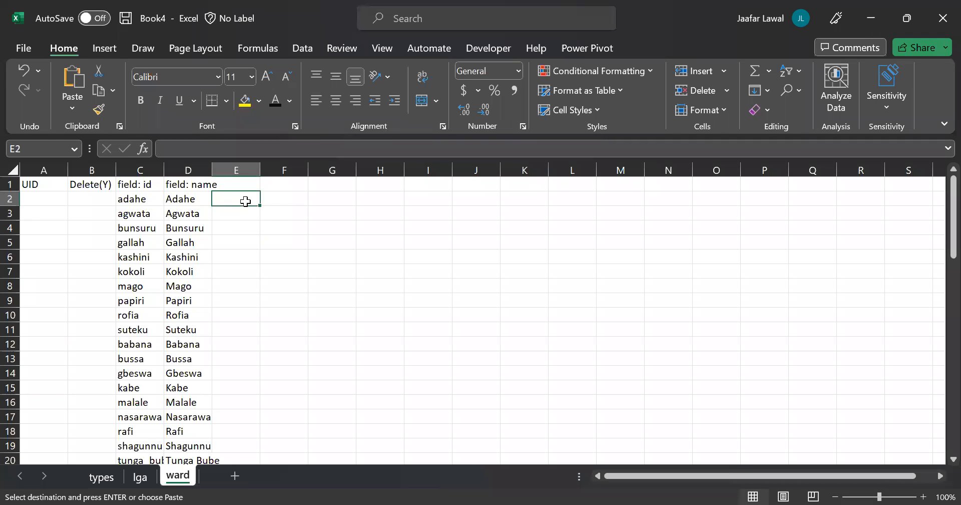
pyautogui.hotkey('ctrl', 'v')
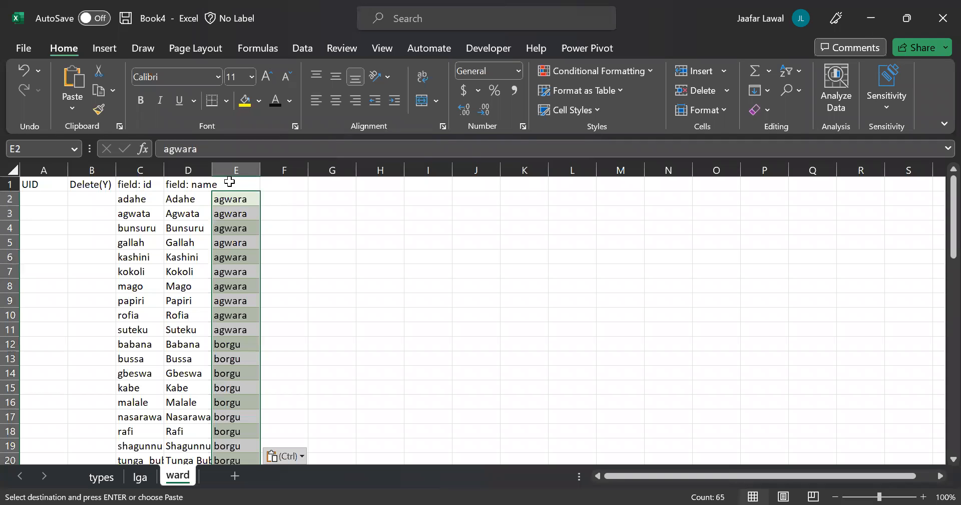
# Enter the header "field: lga_id" in cell E1 of the ward sheet.
pyautogui.doubleClick(229, 181)
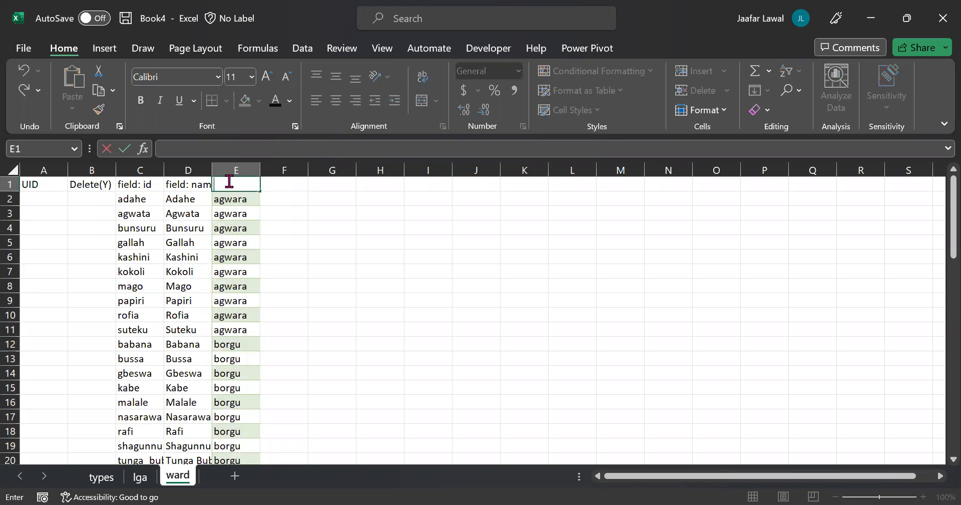
pyautogui.write('field:lga id')
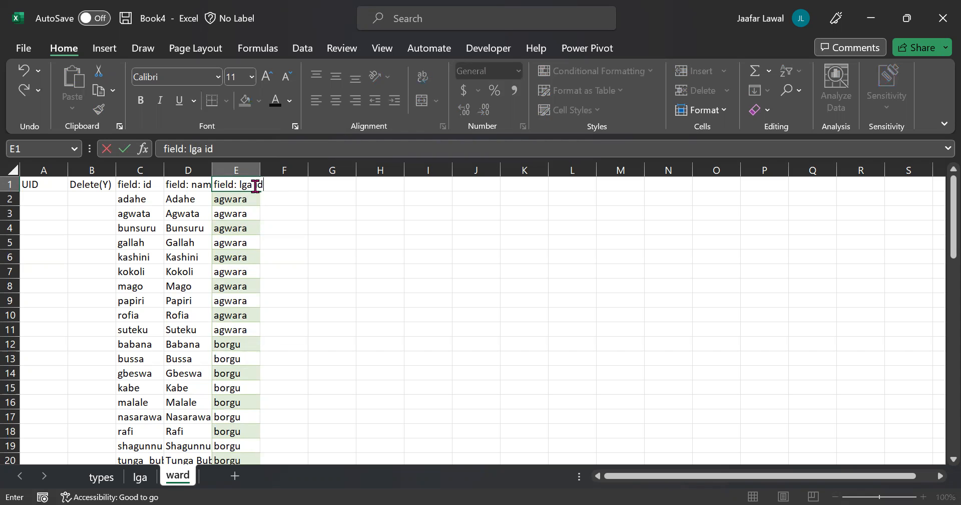
pyautogui.press('BackSpace')
pyautogui.write('_')
# Enter N in B2 of the ward sheet and fill it down the Delete(Y) column to row 66.
pyautogui.click(88, 196)
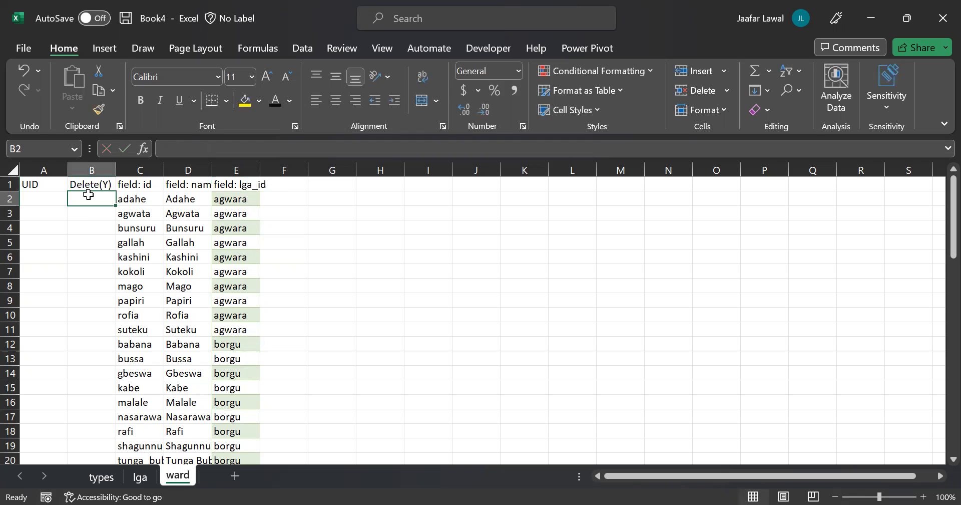
pyautogui.write('N')
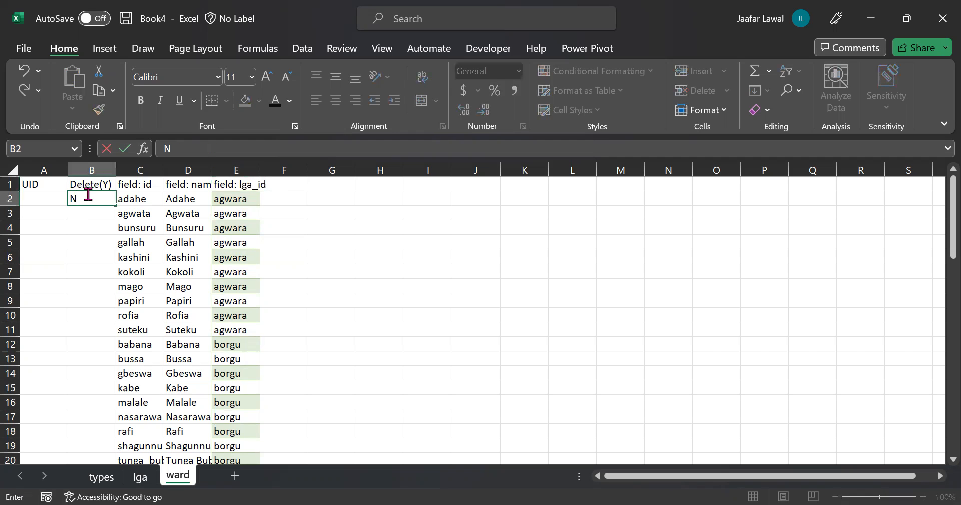
pyautogui.click(103, 241)
pyautogui.click(106, 199)
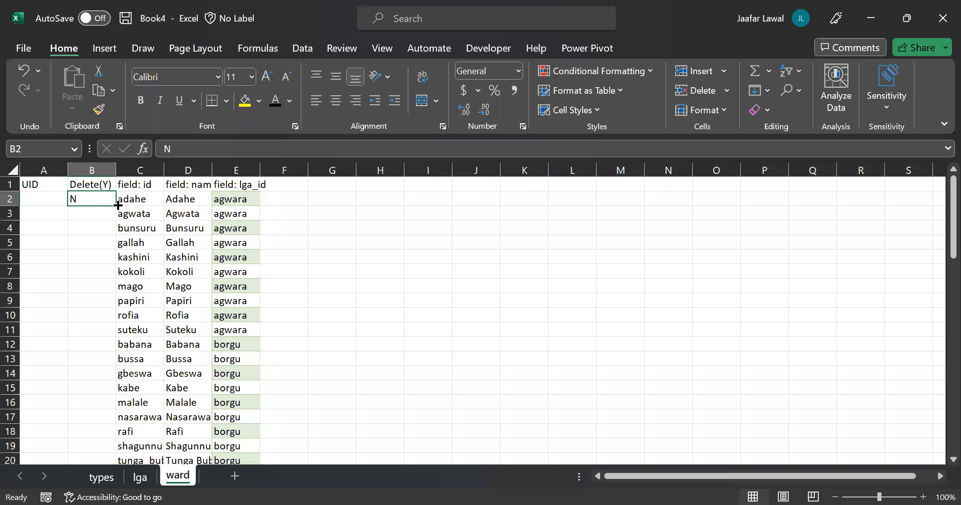
pyautogui.doubleClick(118, 205)
pyautogui.scroll(-14, 117, 204)
pyautogui.scroll(-6, 116, 204)
pyautogui.scroll(20, 117, 204)
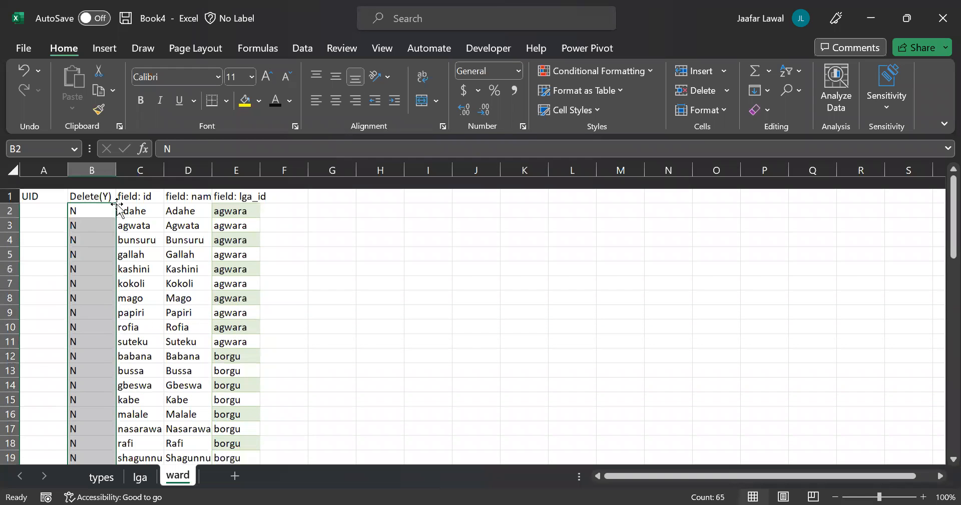
pyautogui.click(387, 302)
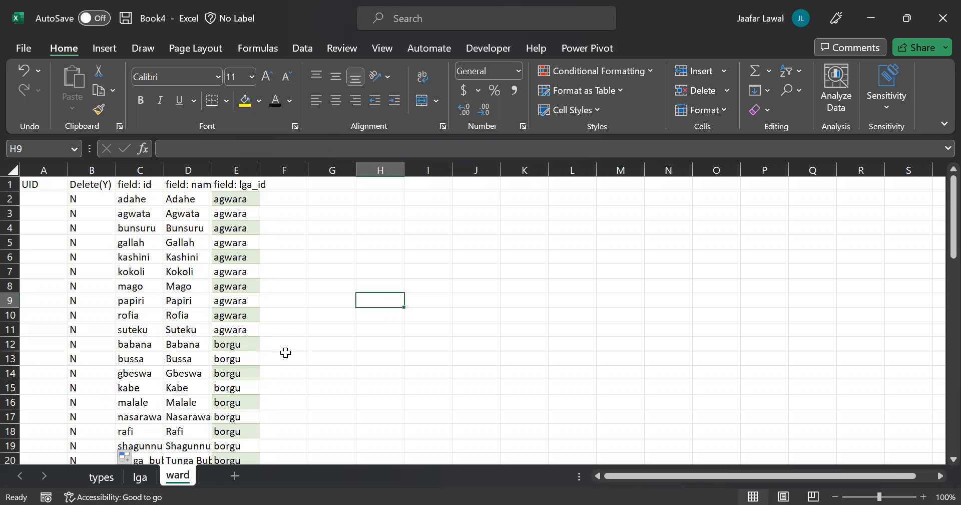
# Clear the formatting of the pasted lga_id values in E2 to E66 of the ward sheet.
pyautogui.click(241, 216)
pyautogui.moveTo(240, 299); pyautogui.dragTo(251, 212)
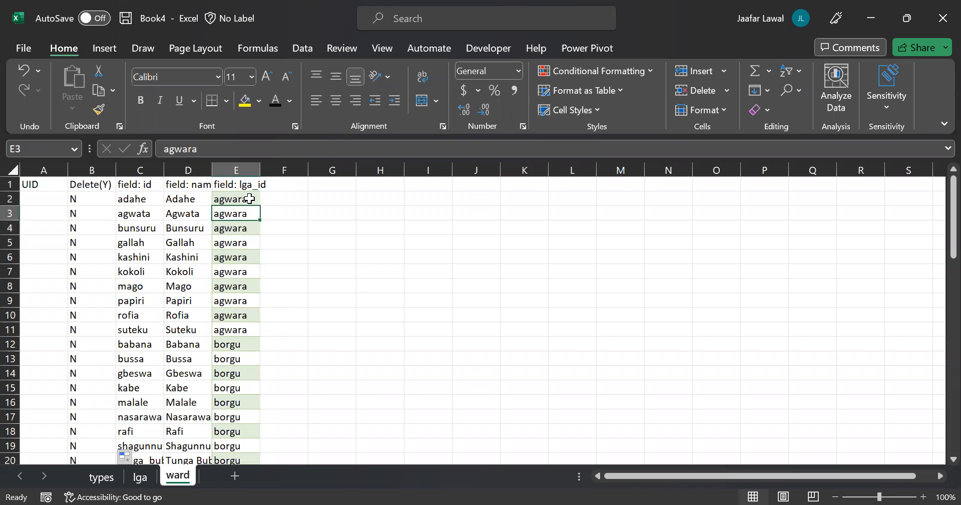
pyautogui.click(249, 198)
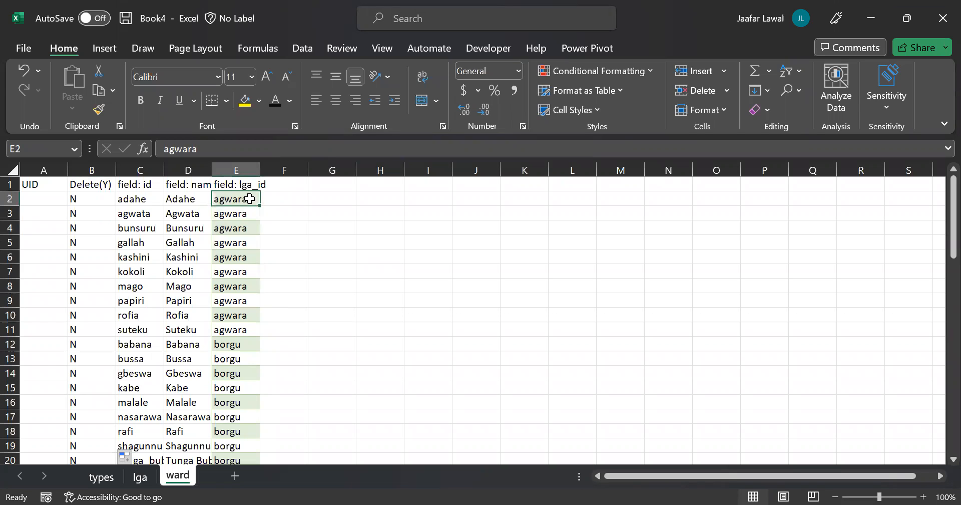
pyautogui.hotkey('ctrl', 'shift', 'Down')
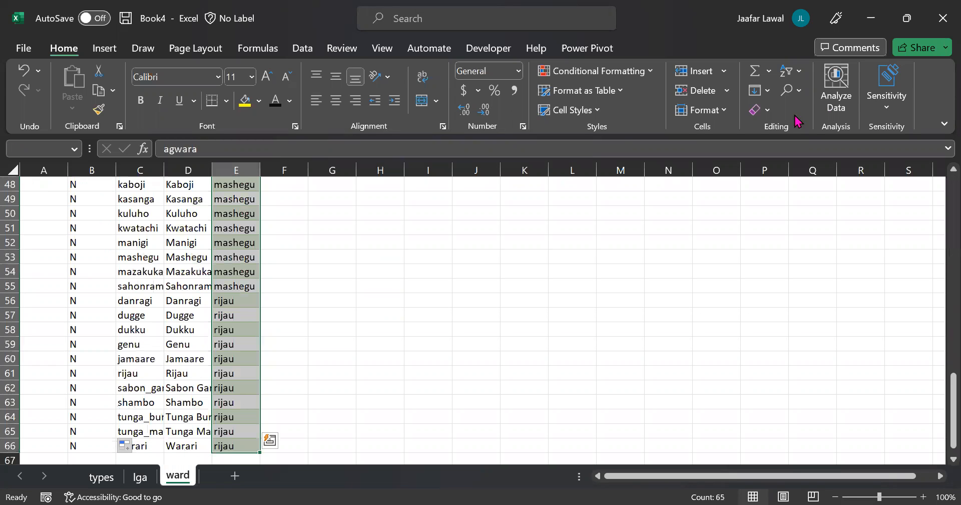
pyautogui.click(768, 110)
pyautogui.click(800, 153)
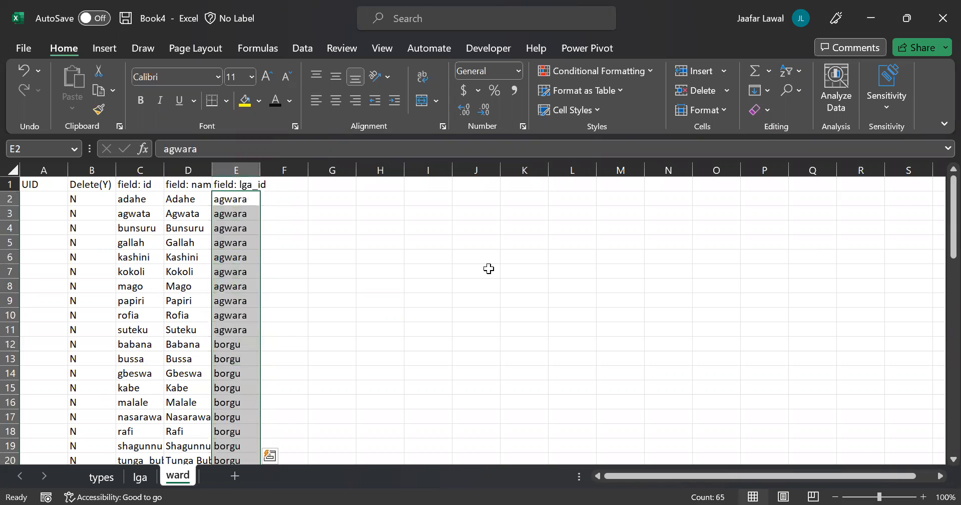
pyautogui.click(324, 324)
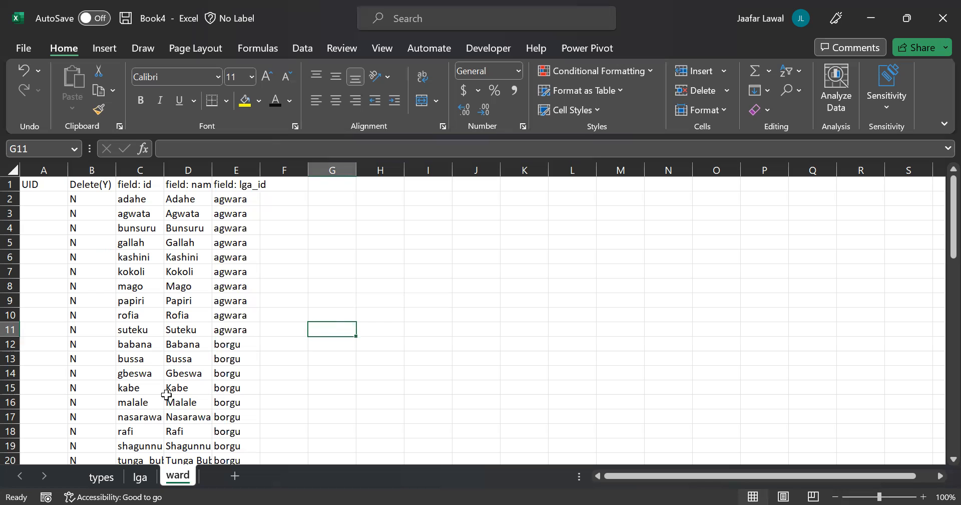
# Check the types sheet, and fill F2 to F7 of the lga sheet with =PROPER(D2) for the LGA names.
pyautogui.click(114, 479)
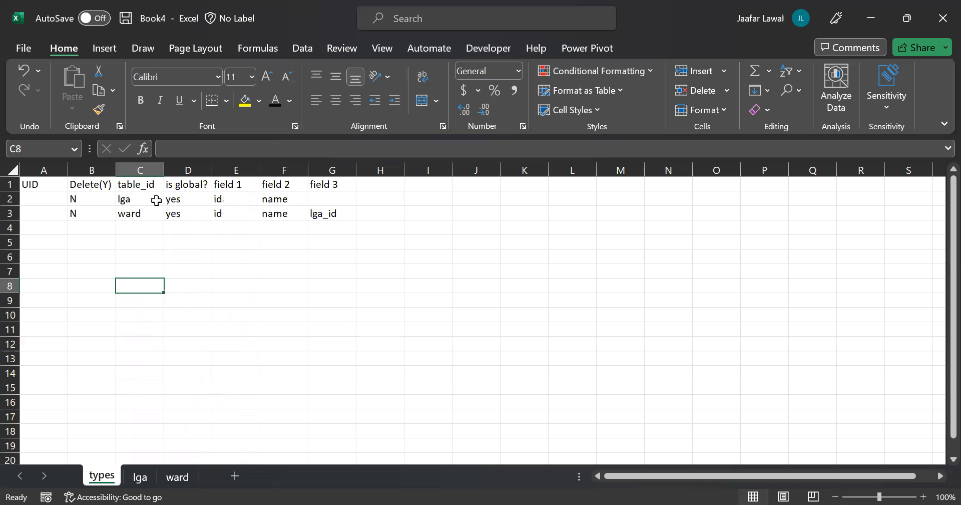
pyautogui.click(143, 479)
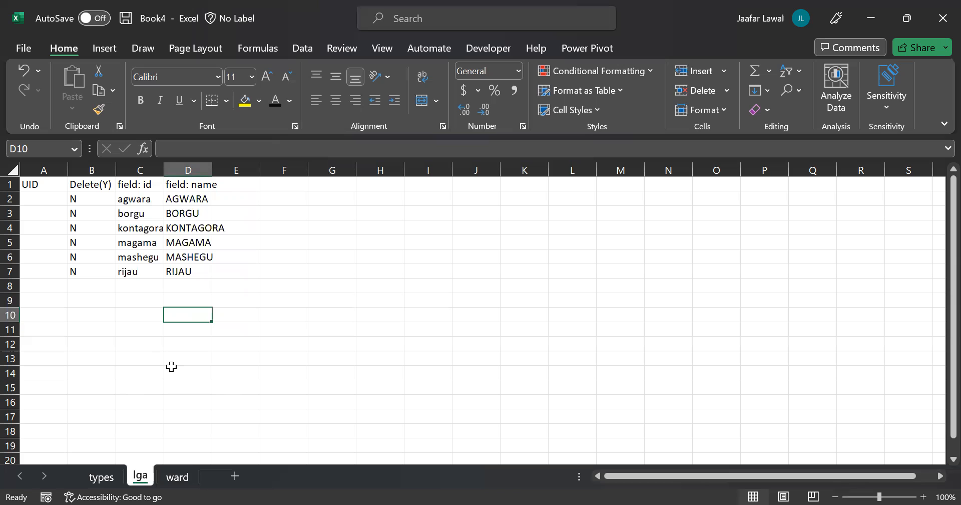
pyautogui.click(297, 198)
pyautogui.write('=')
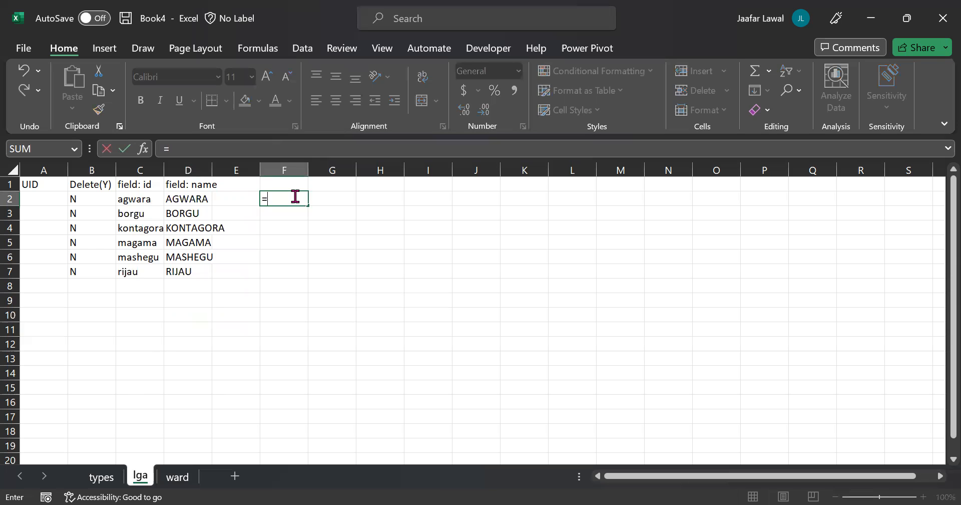
pyautogui.write('pro')
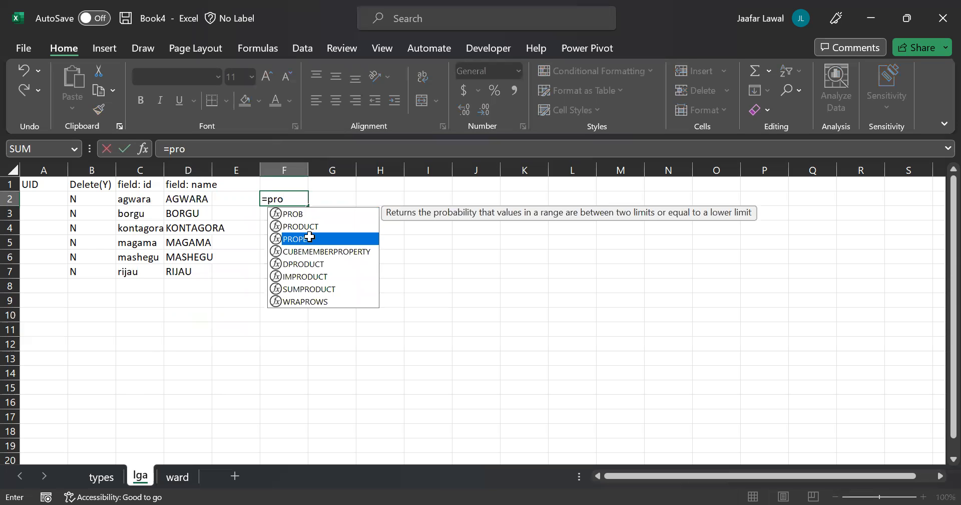
pyautogui.press('Tab')
pyautogui.click(200, 198)
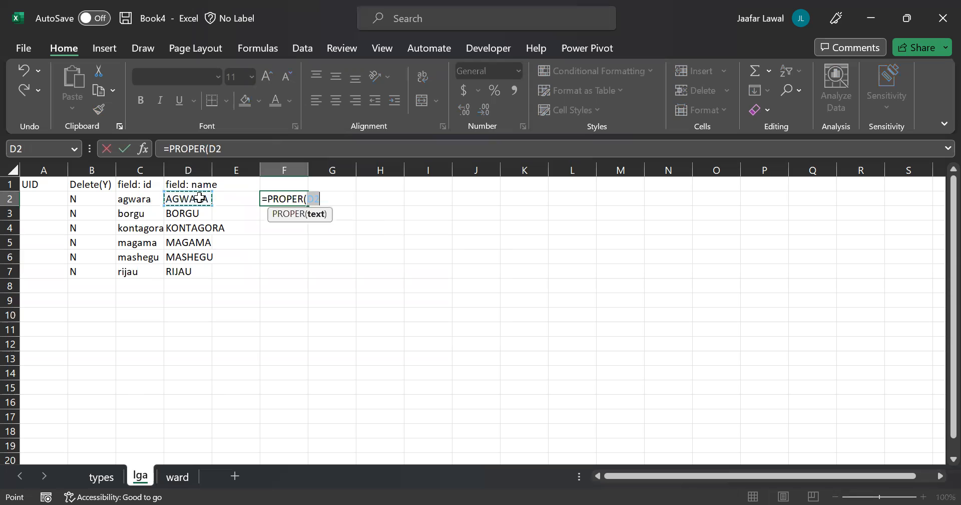
pyautogui.hotkey('ctrl', 'Return')
pyautogui.moveTo(307, 206); pyautogui.dragTo(293, 277)
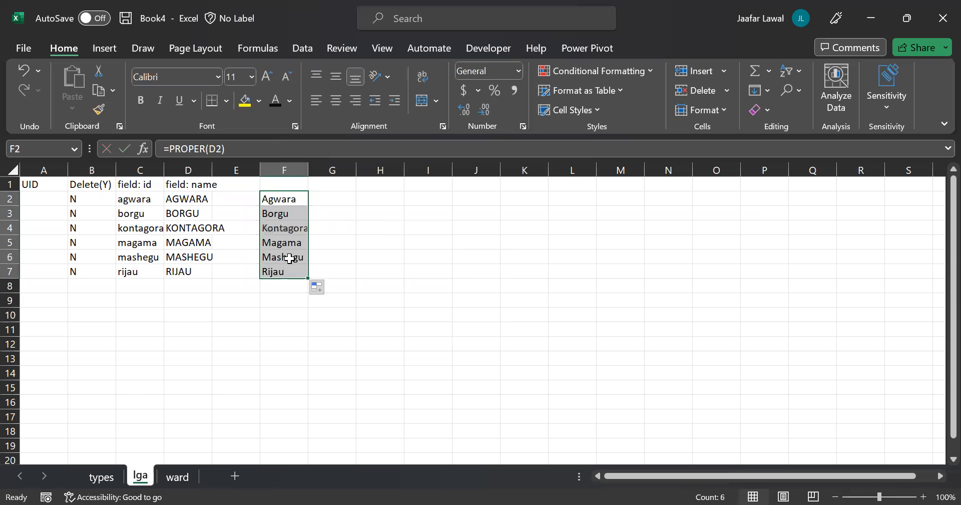
# Copy the proper-case names in F2 to F7 and paste them as values over the field: name column from D2.
pyautogui.rightClick(290, 202)
pyautogui.click(338, 110)
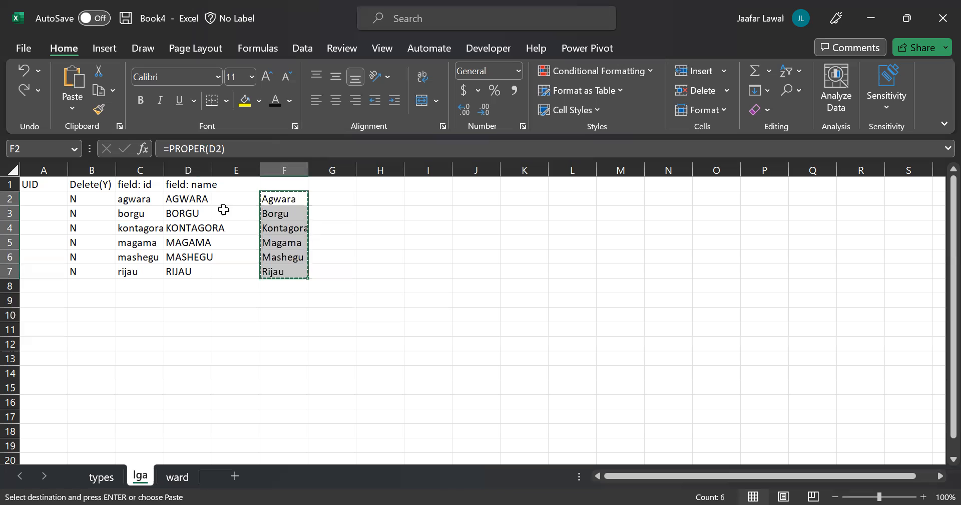
pyautogui.rightClick(283, 207)
pyautogui.click(340, 113)
pyautogui.click(370, 200)
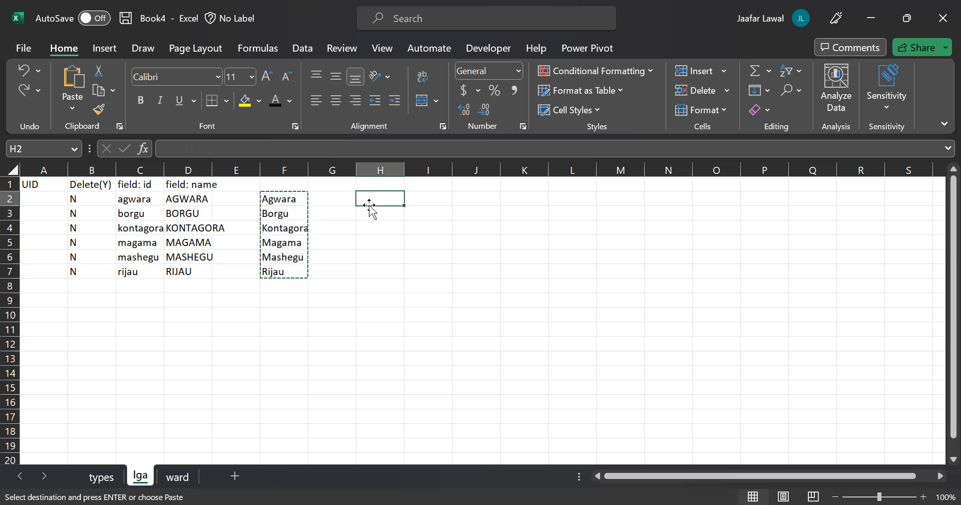
pyautogui.click(198, 200)
pyautogui.rightClick(199, 199)
pyautogui.click(259, 158)
pyautogui.click(344, 335)
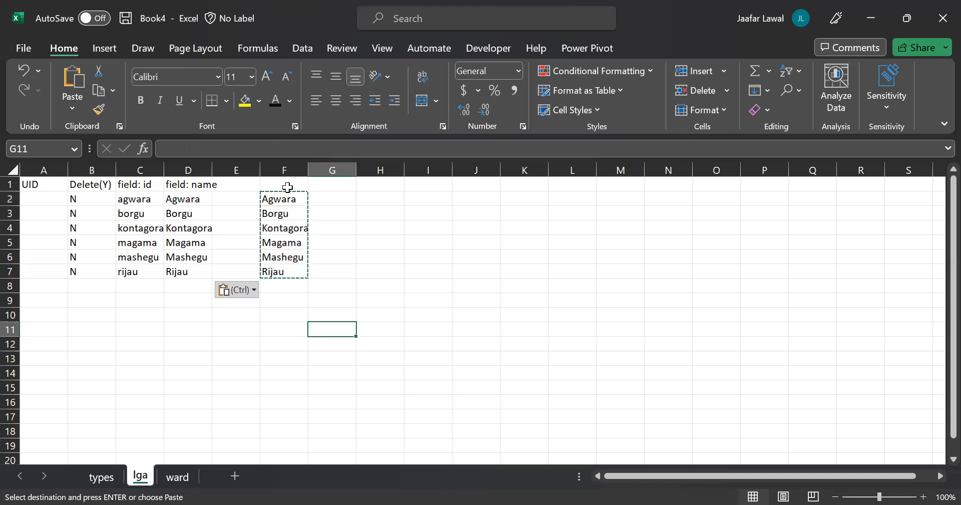
# Delete the helper PROPER formulas from column F of the lga sheet.
pyautogui.moveTo(289, 198); pyautogui.dragTo(293, 281)
pyautogui.press('Delete')
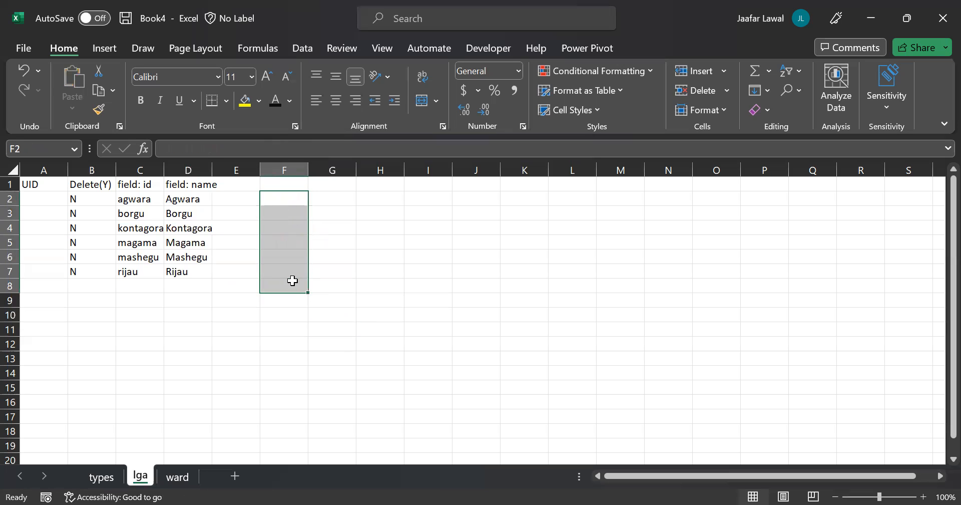
pyautogui.click(364, 300)
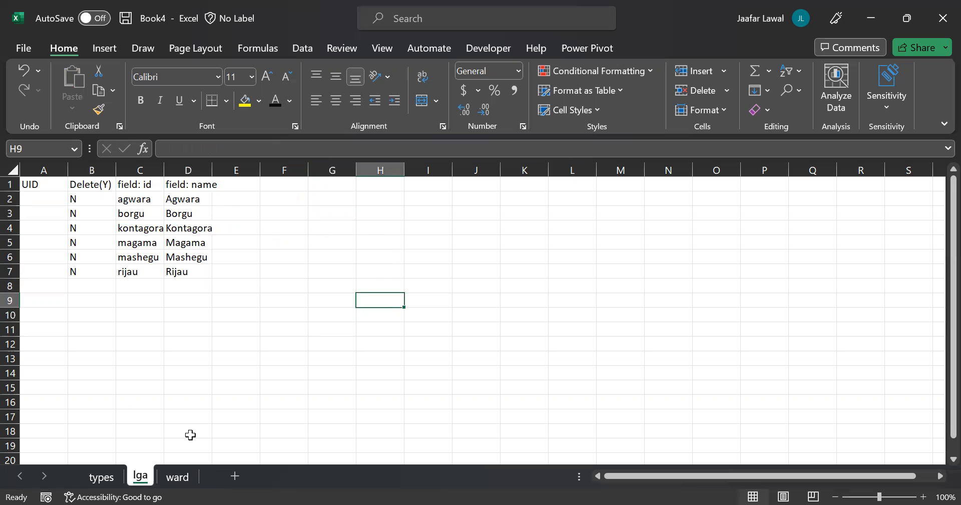
# Review the rows of the ward sheet, and switch to the web browser to open the bookmarked ATE page on CommCare HQ.
pyautogui.click(183, 476)
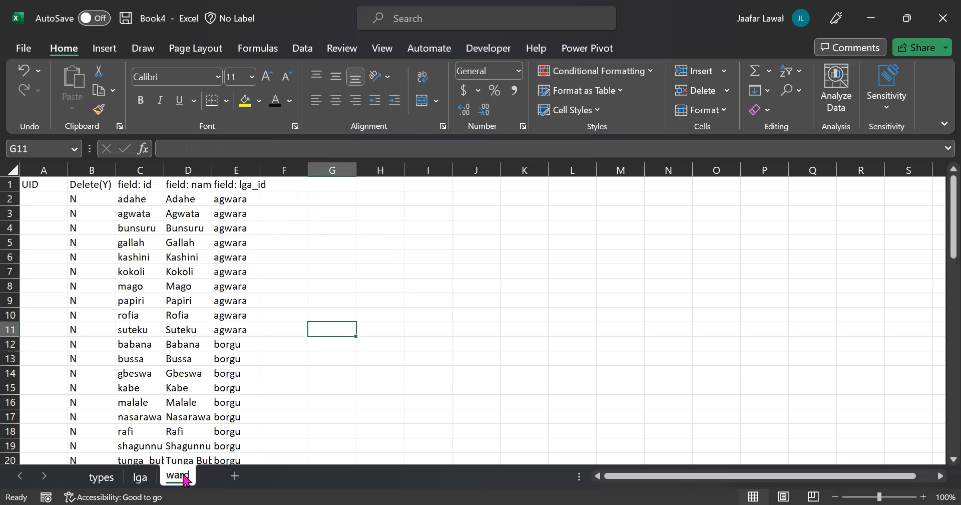
pyautogui.scroll(-20, 380, 443)
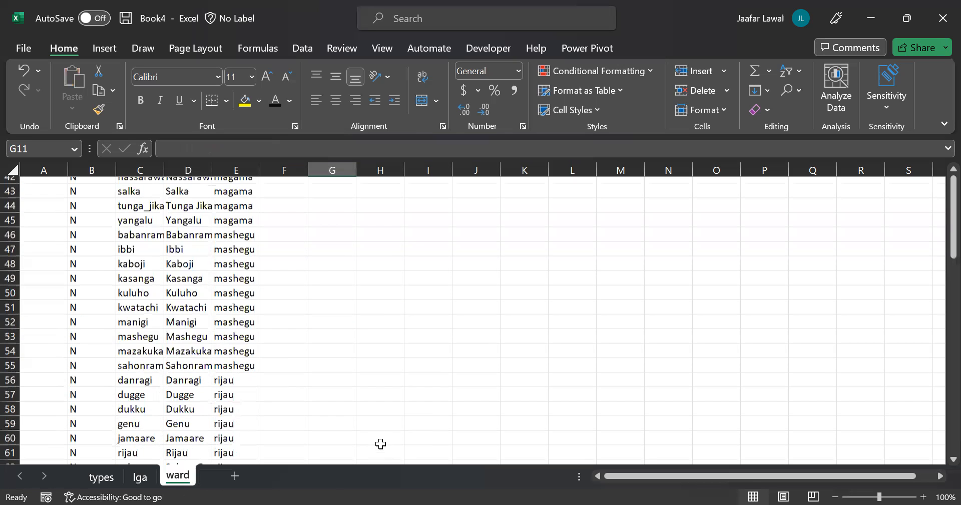
pyautogui.scroll(20, 380, 444)
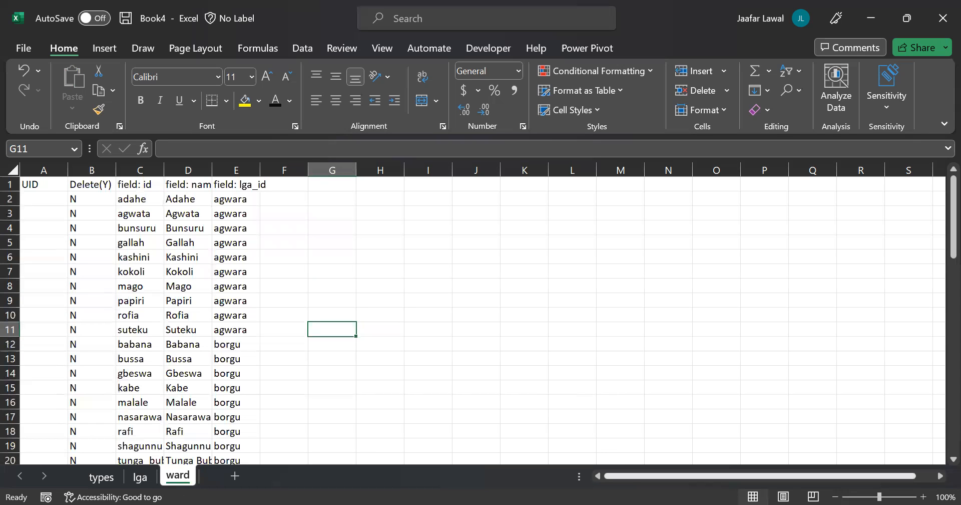
pyautogui.click(878, 26)
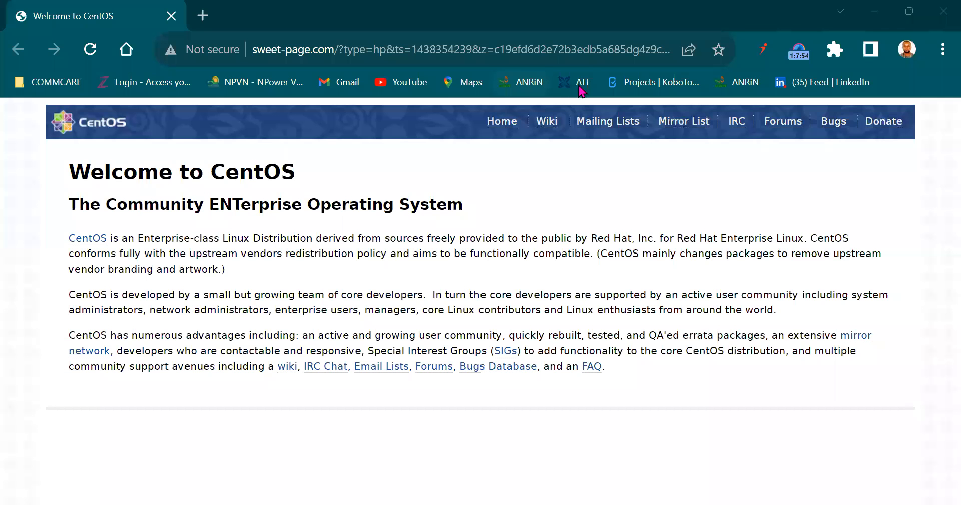
pyautogui.click(579, 88)
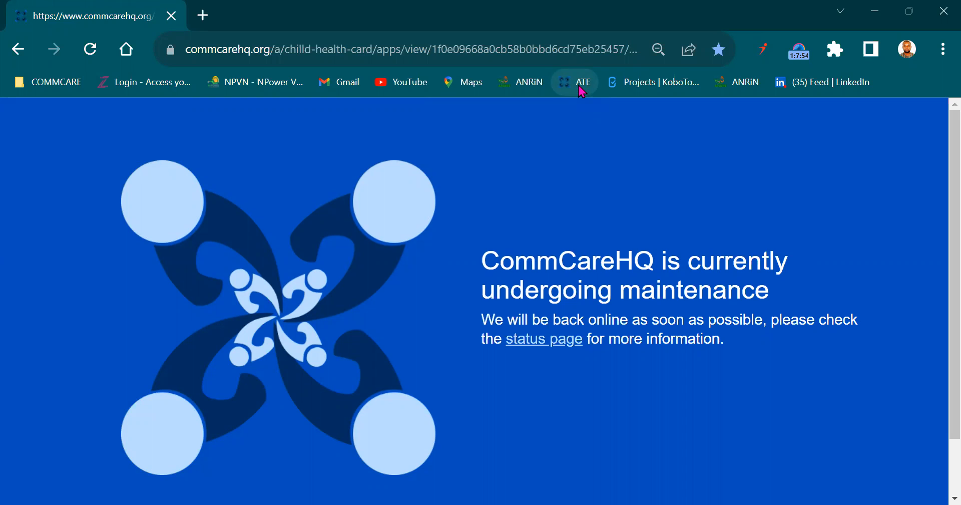
# Reopen the bookmarked ATE page and look over what CommCare HQ shows there.
pyautogui.click(577, 83)
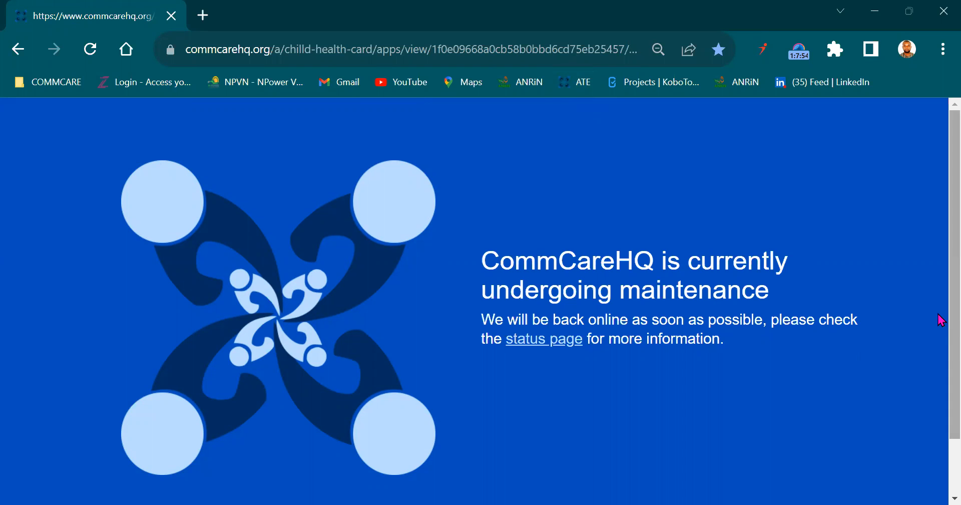
pyautogui.scroll(-1, 941, 360)
pyautogui.scroll(1, 940, 351)
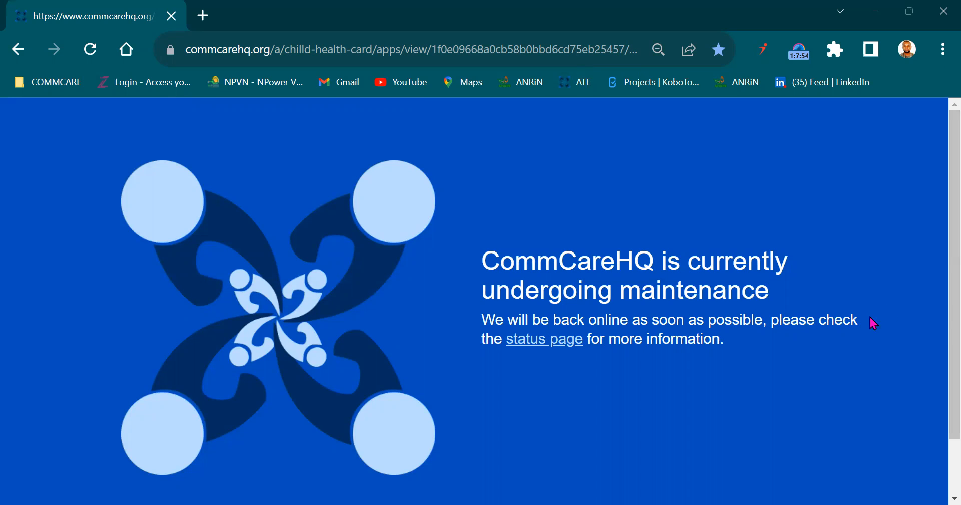
# Open the CommCare HQ status page, examine its maintenance updates and service list, and return to the bookmarked ATE page.
pyautogui.click(559, 343)
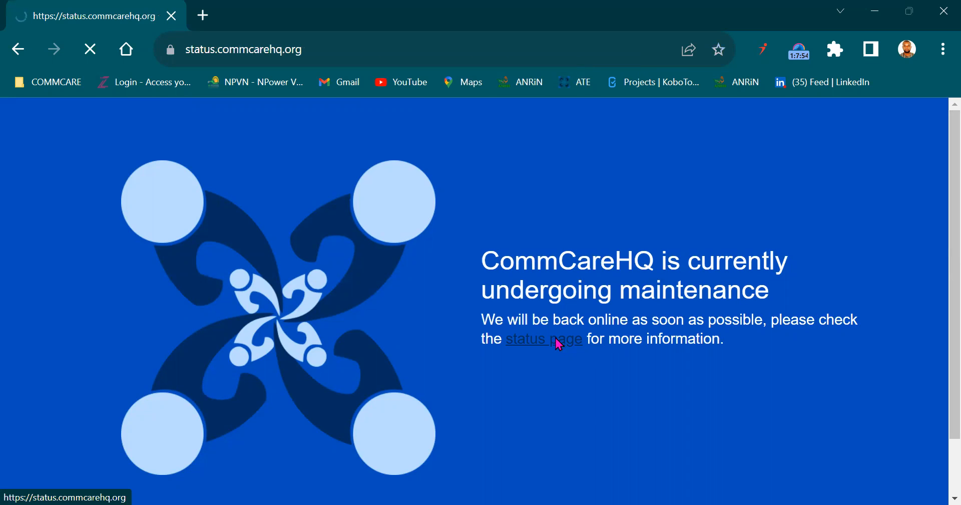
pyautogui.scroll(-20, 557, 344)
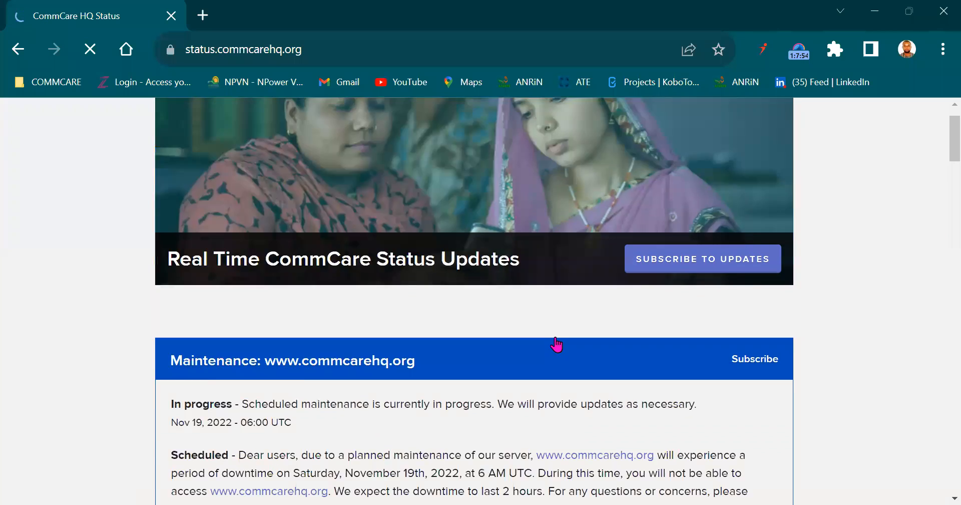
pyautogui.scroll(20, 555, 341)
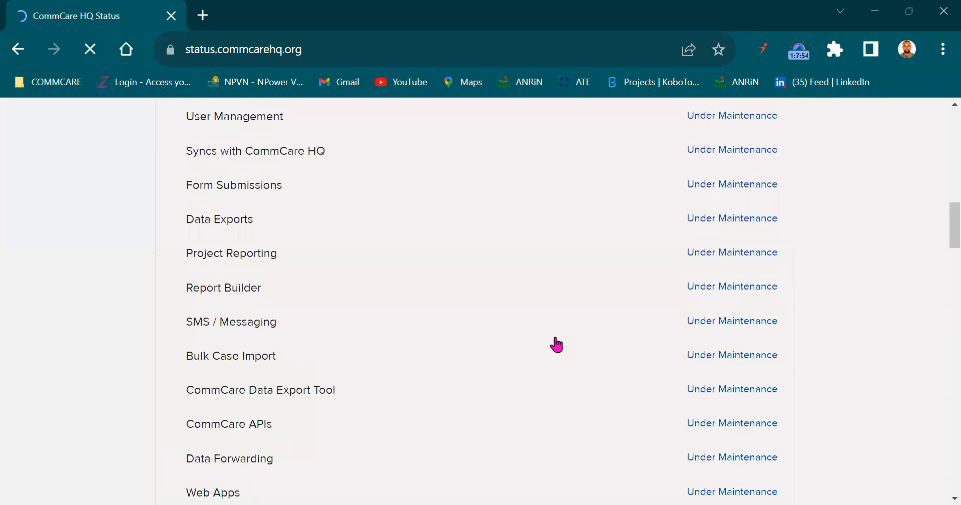
pyautogui.click(571, 85)
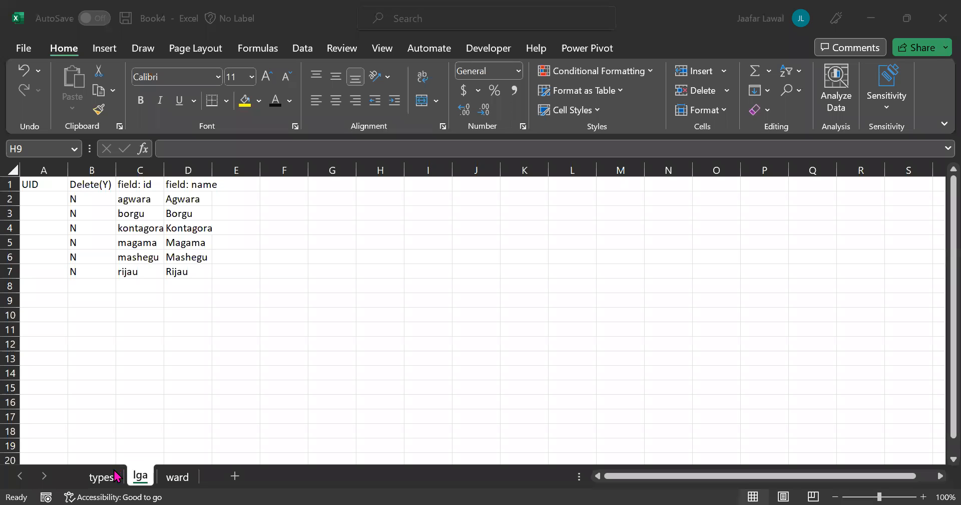
# Switch to the Book4 workbook in Excel and review the ward, types and lga sheets.
pyautogui.click(170, 480)
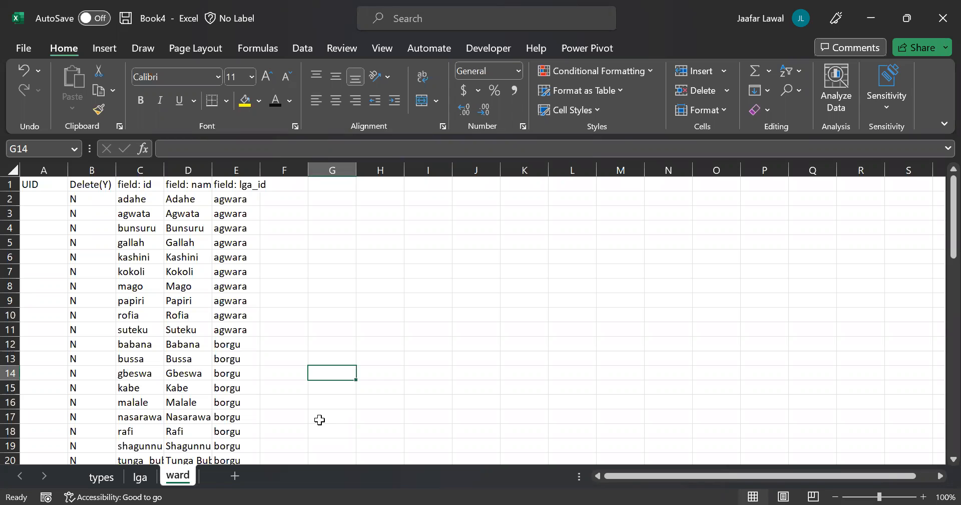
pyautogui.click(106, 476)
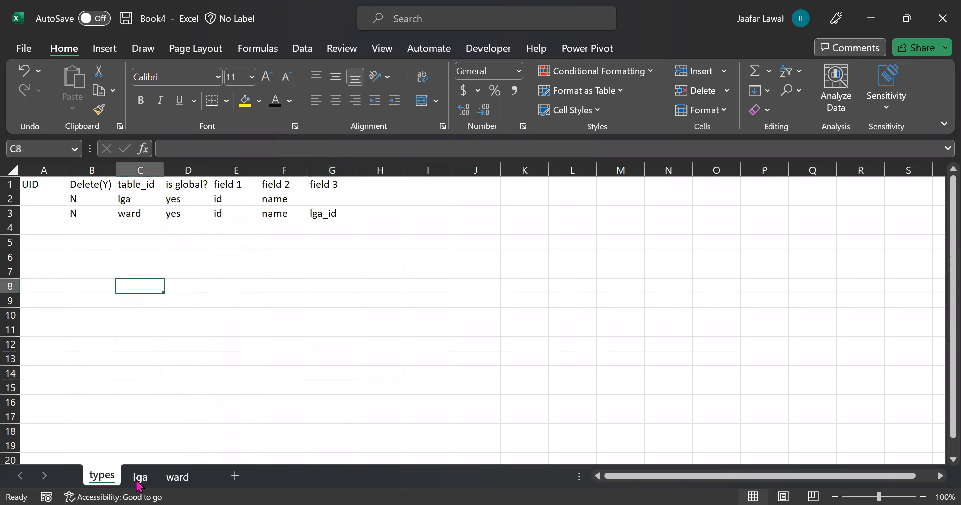
pyautogui.click(138, 478)
pyautogui.click(183, 478)
# Move the lga sheet ahead of the types sheet, and go through the types and ward sheets.
pyautogui.moveTo(141, 478); pyautogui.dragTo(109, 487)
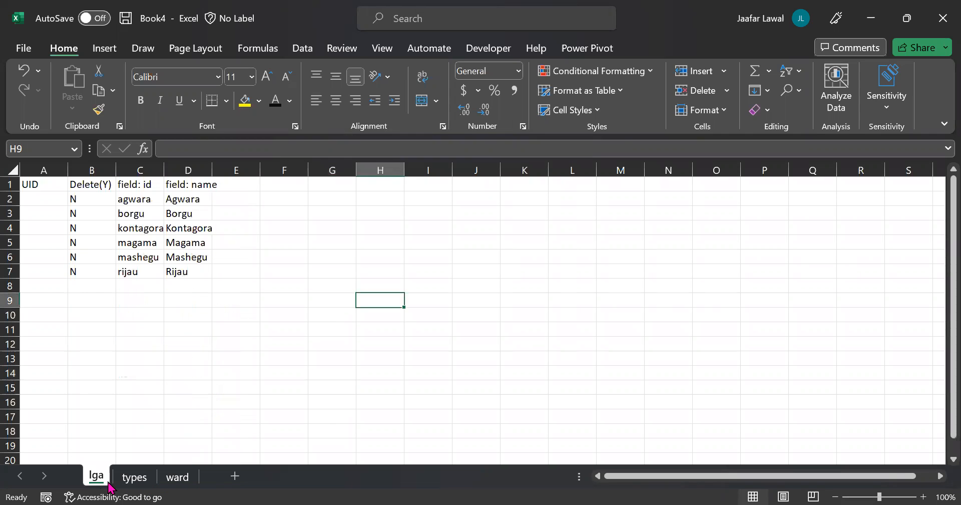
pyautogui.click(143, 480)
pyautogui.click(168, 479)
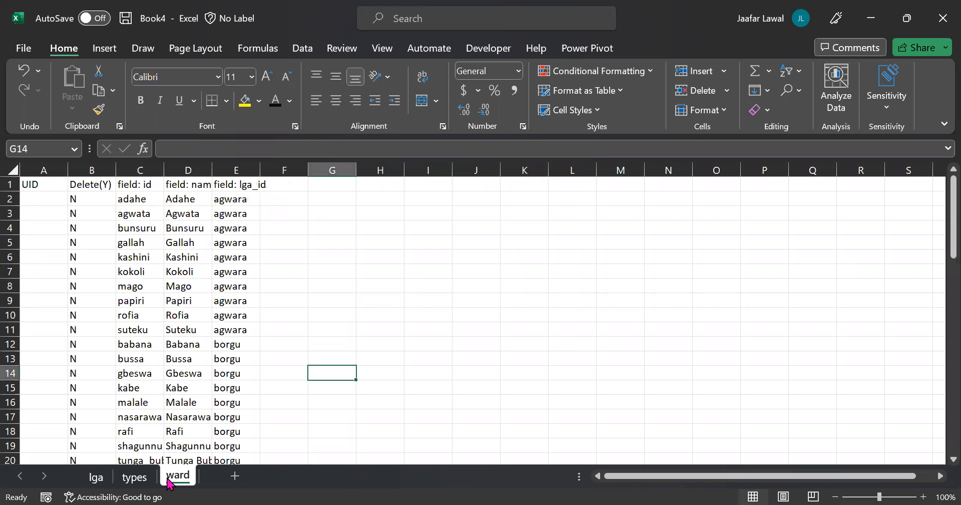